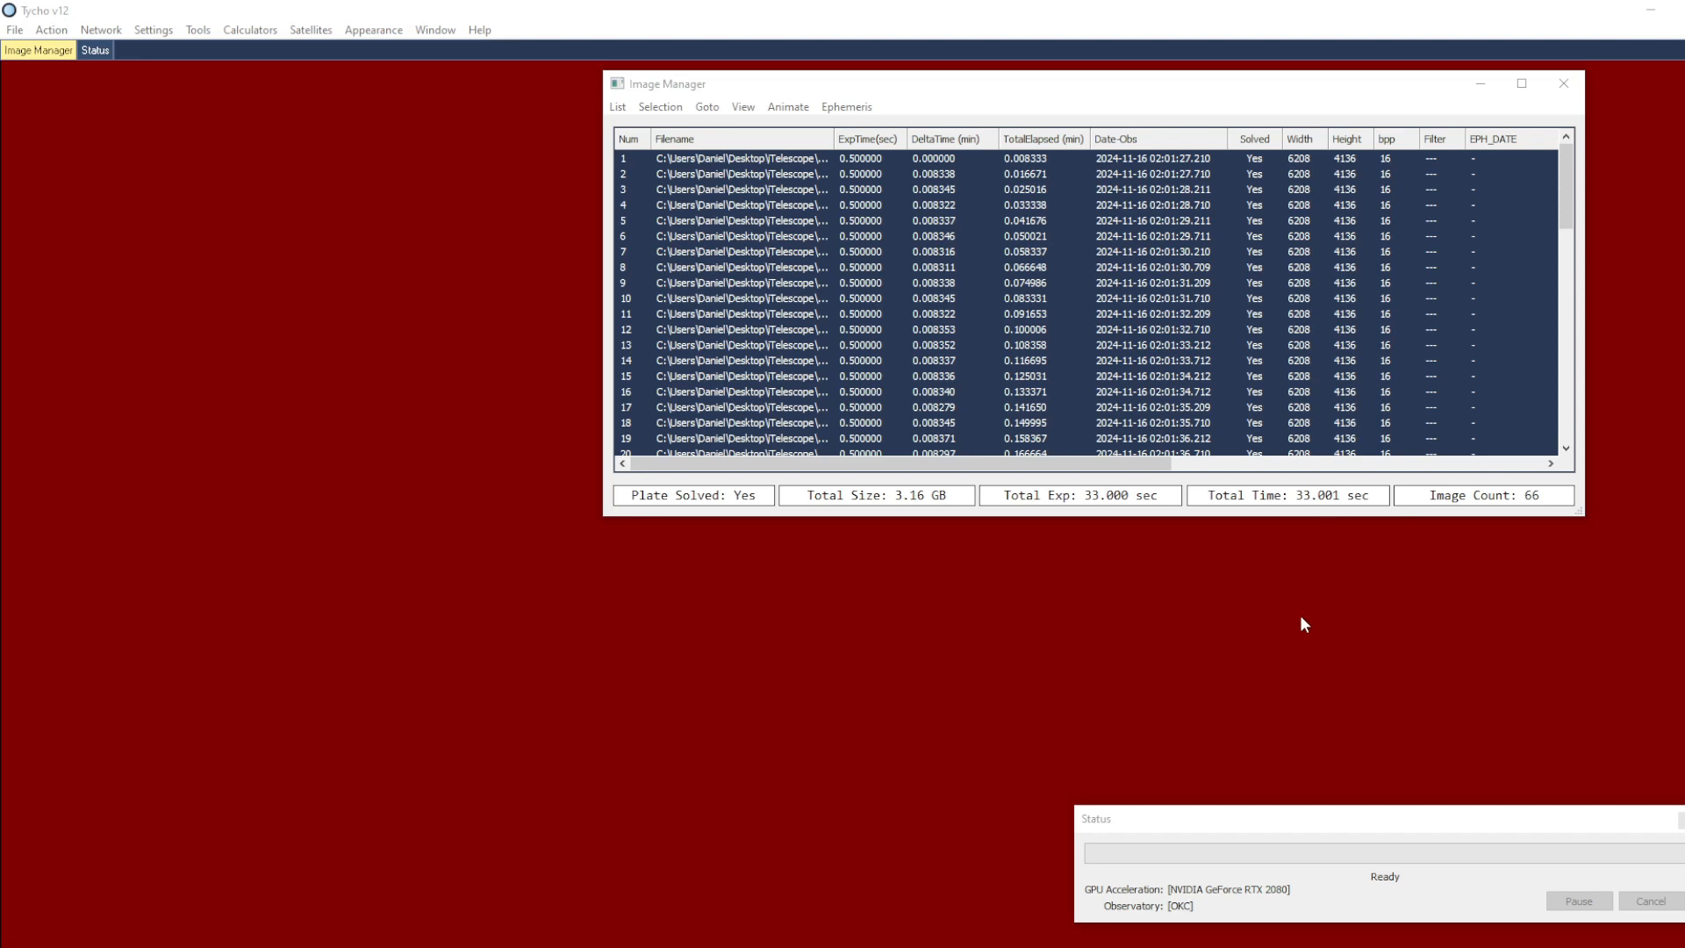
Step: Run the Fast Tracker on the loaded 66-image set with standard sensitivity and no speed or PA limits
left_click(50, 30)
left_click(126, 377)
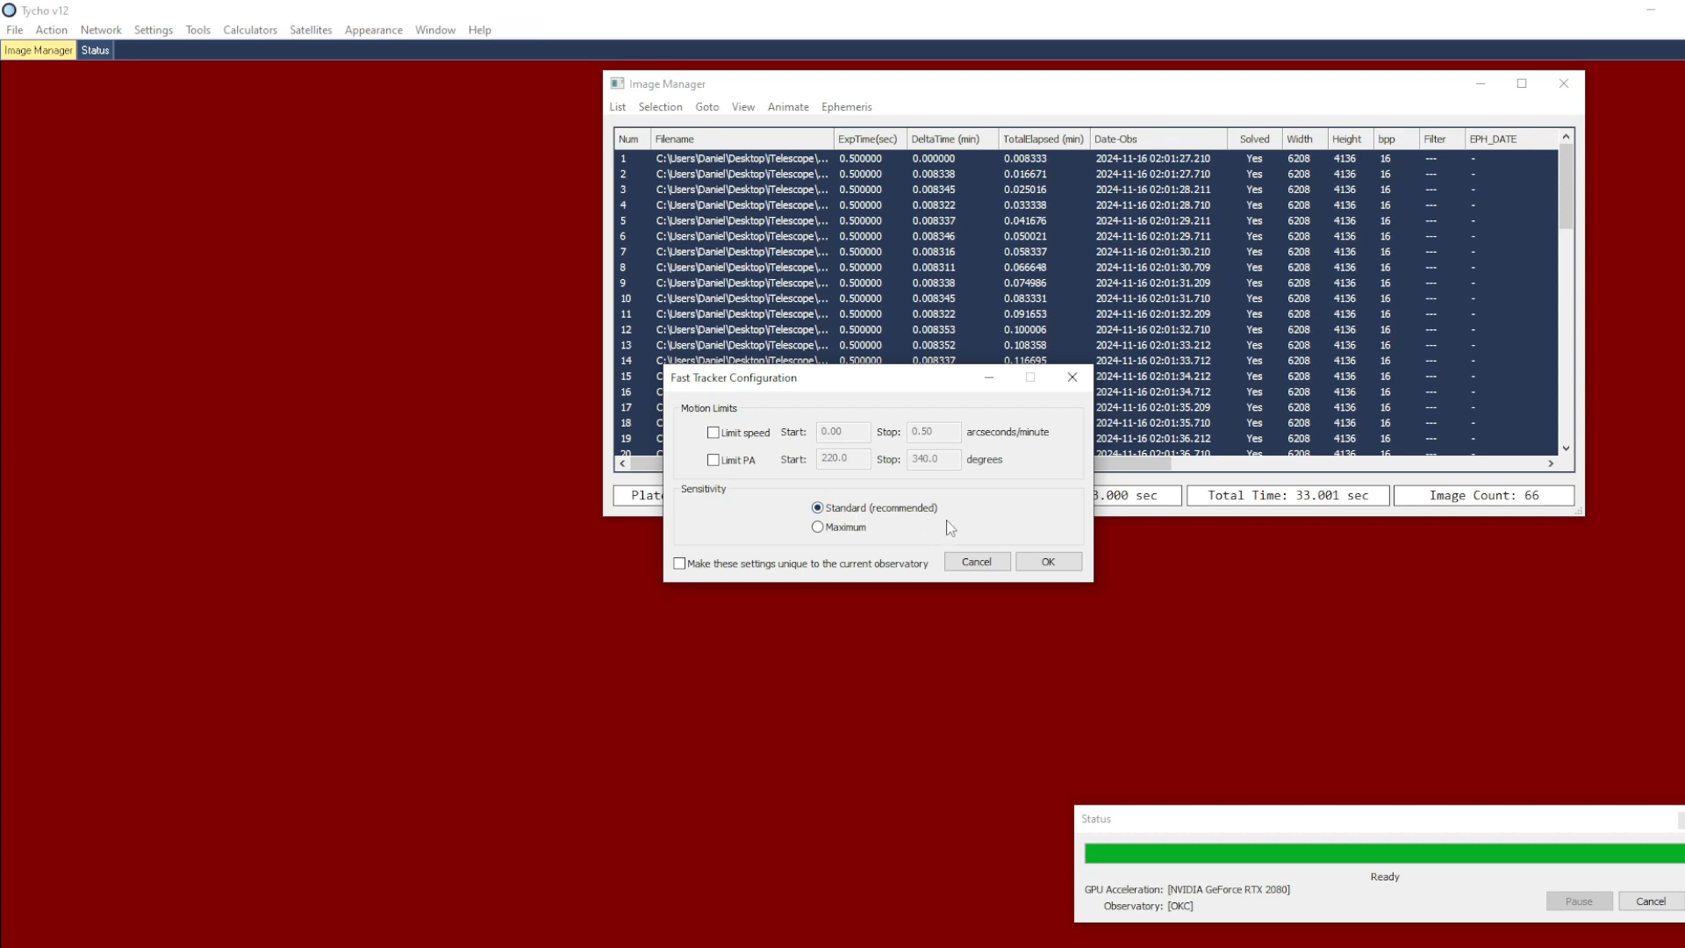
left_click(1041, 566)
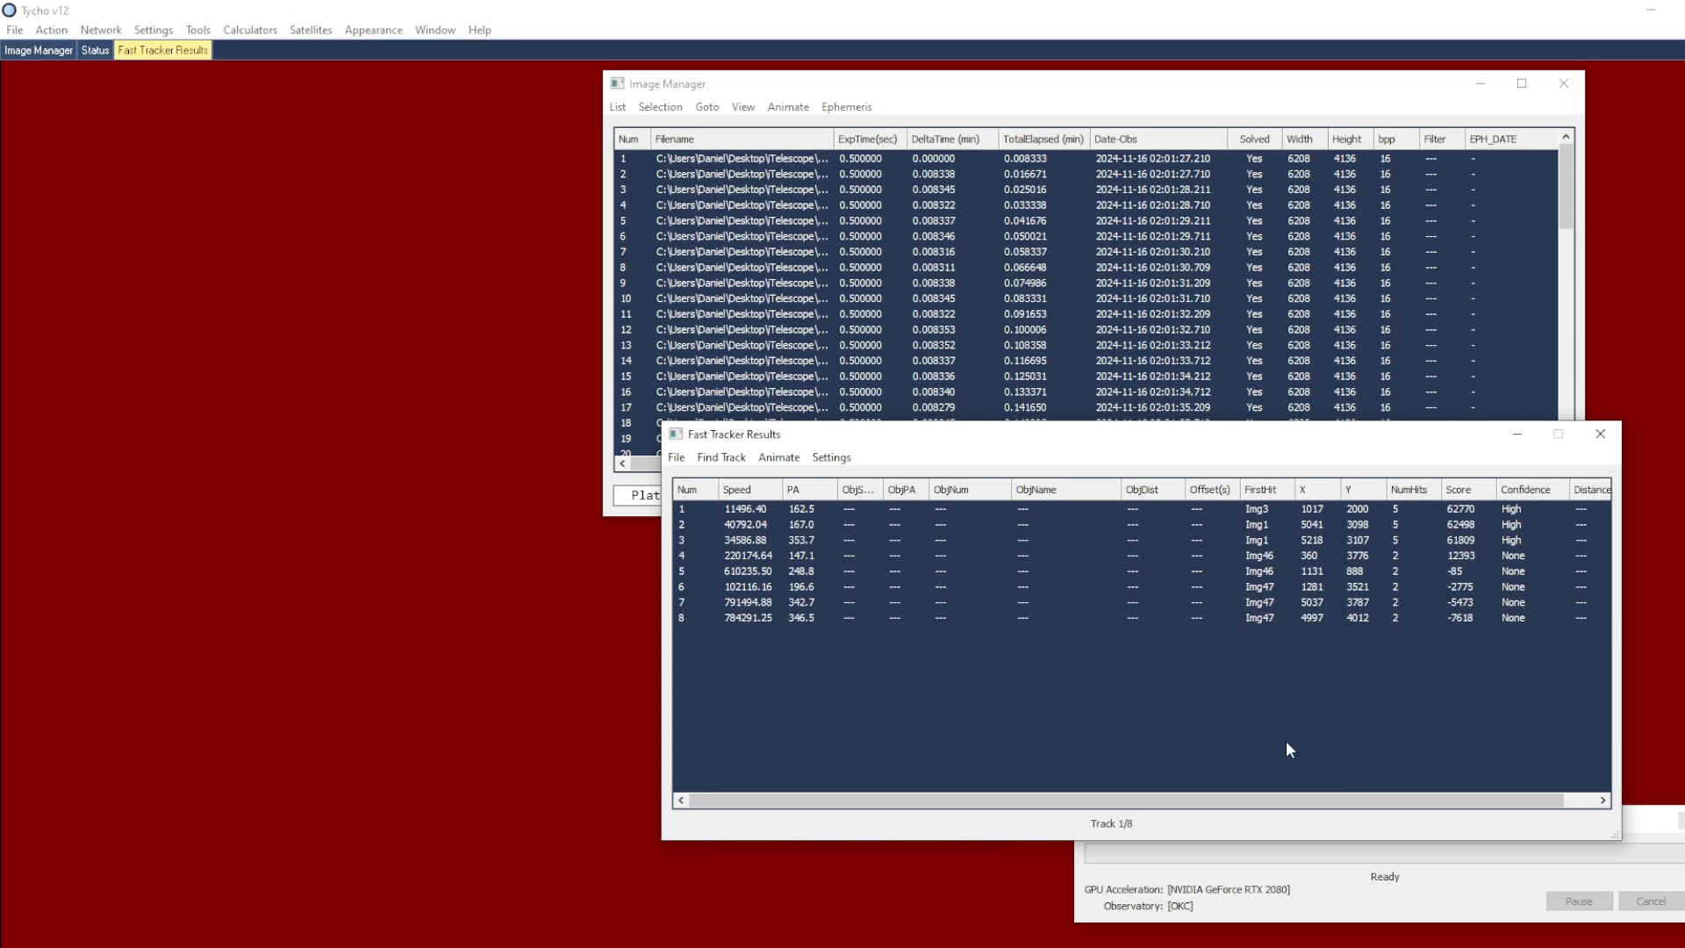
Step: Match the detected fast tracks against known artificial satellites (ArtSats)
left_click(1288, 121)
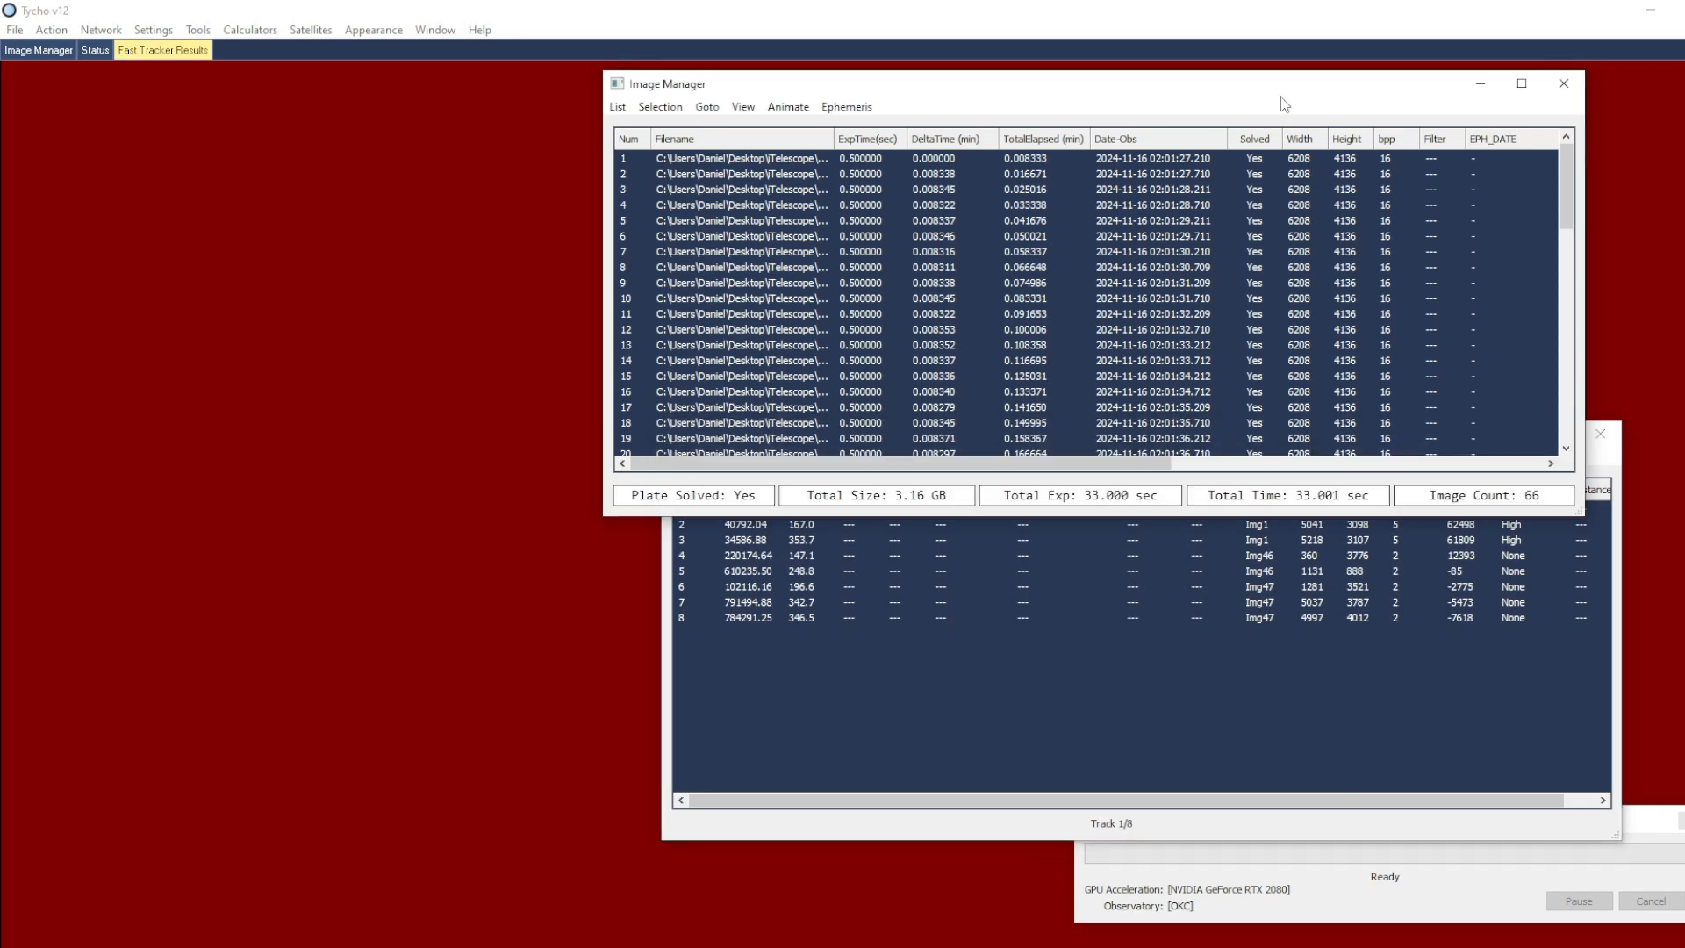
left_click_drag(1563, 188, 1565, 369)
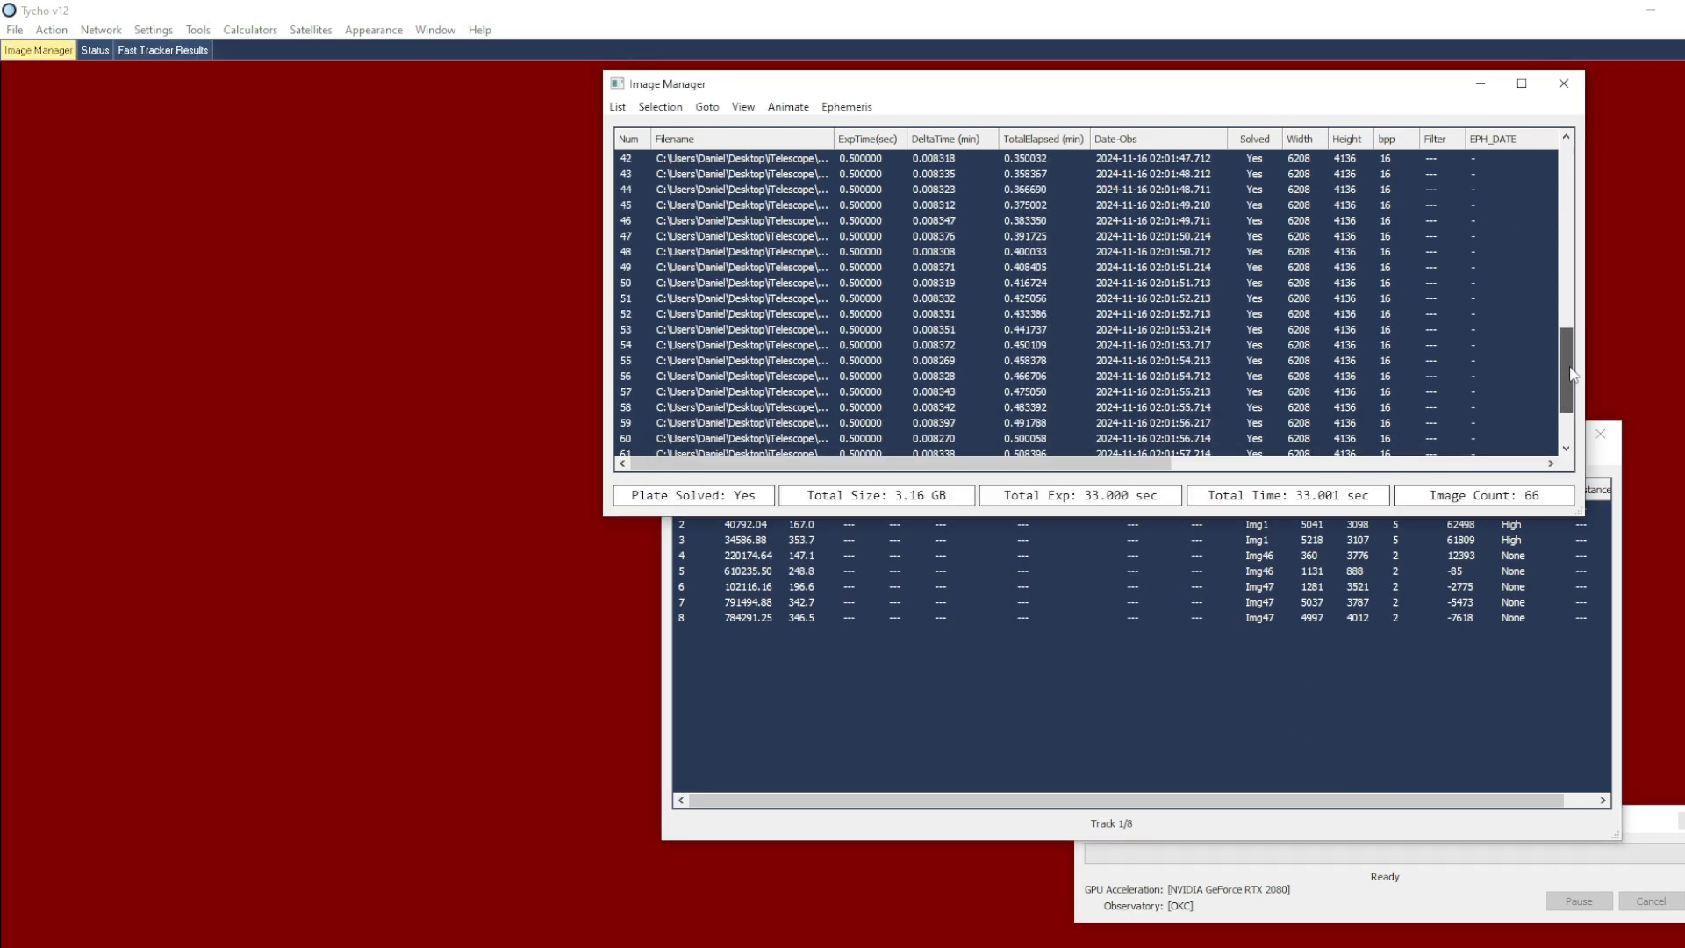
left_click(1272, 677)
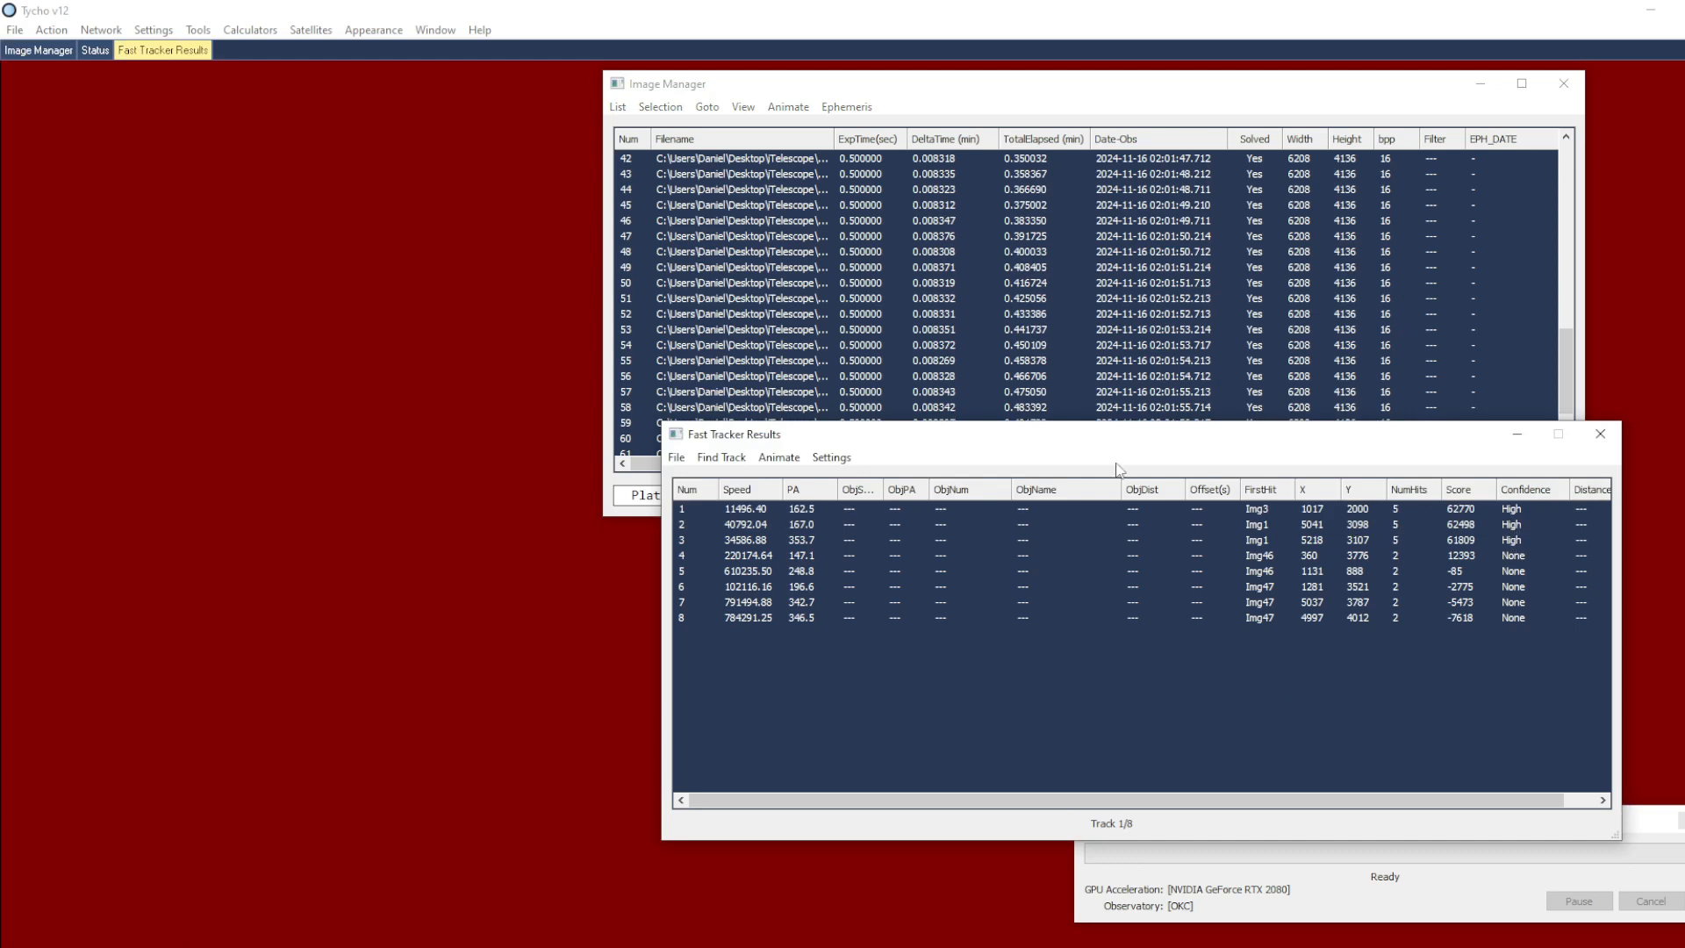
left_click(677, 457)
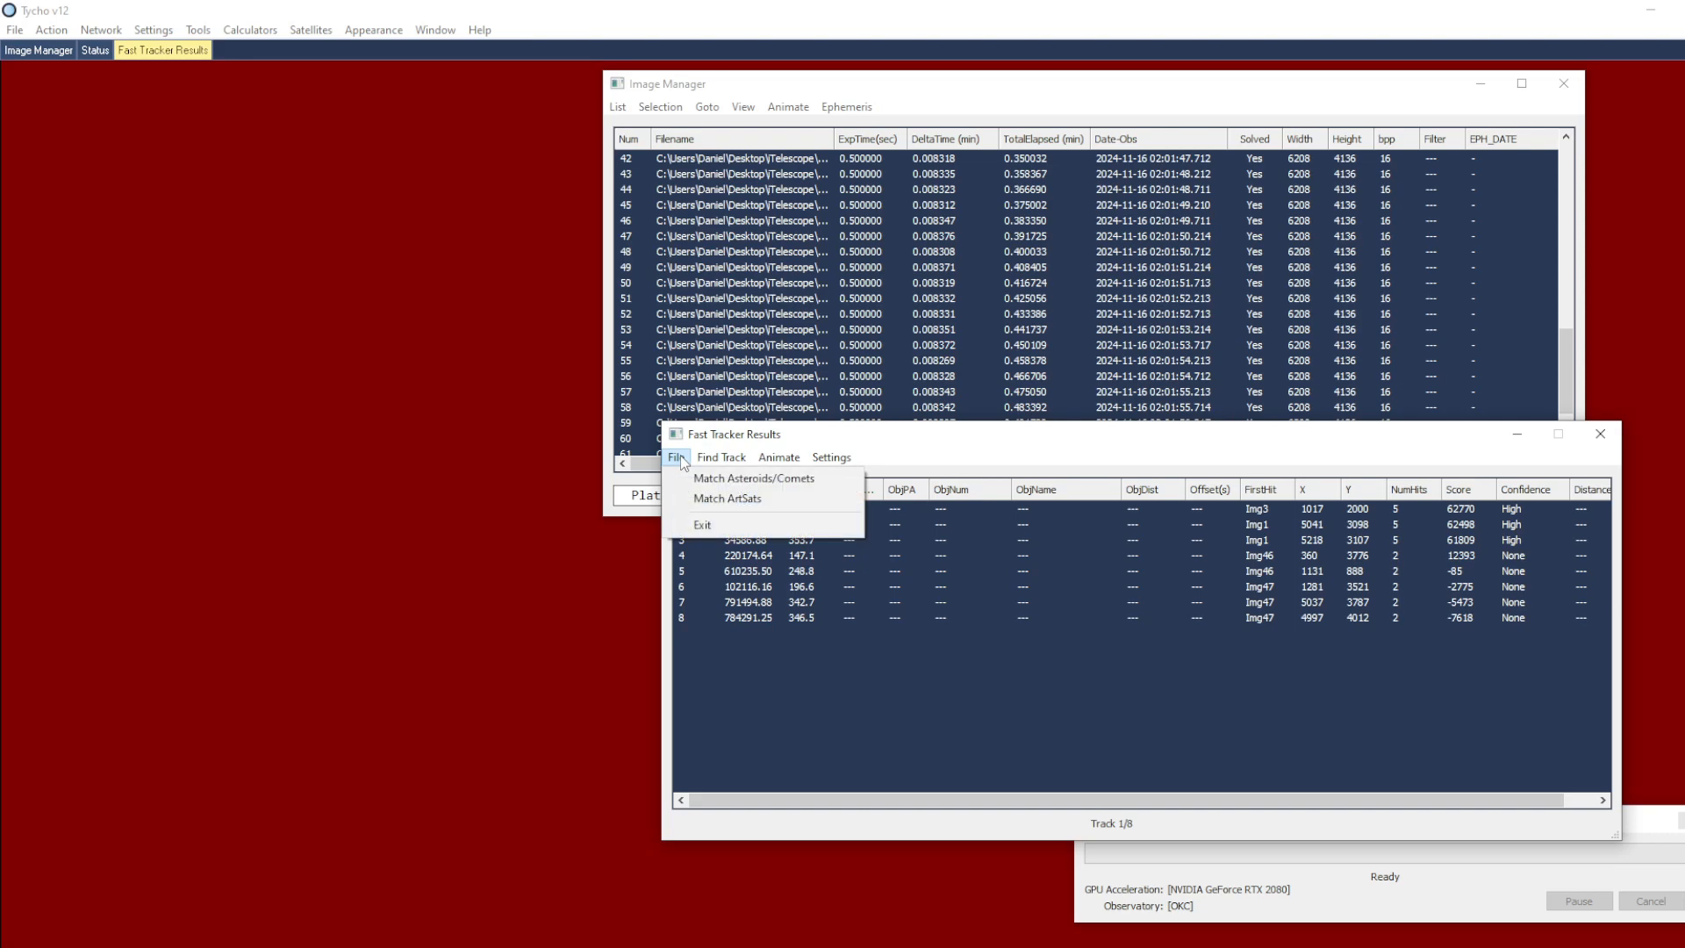
left_click(750, 499)
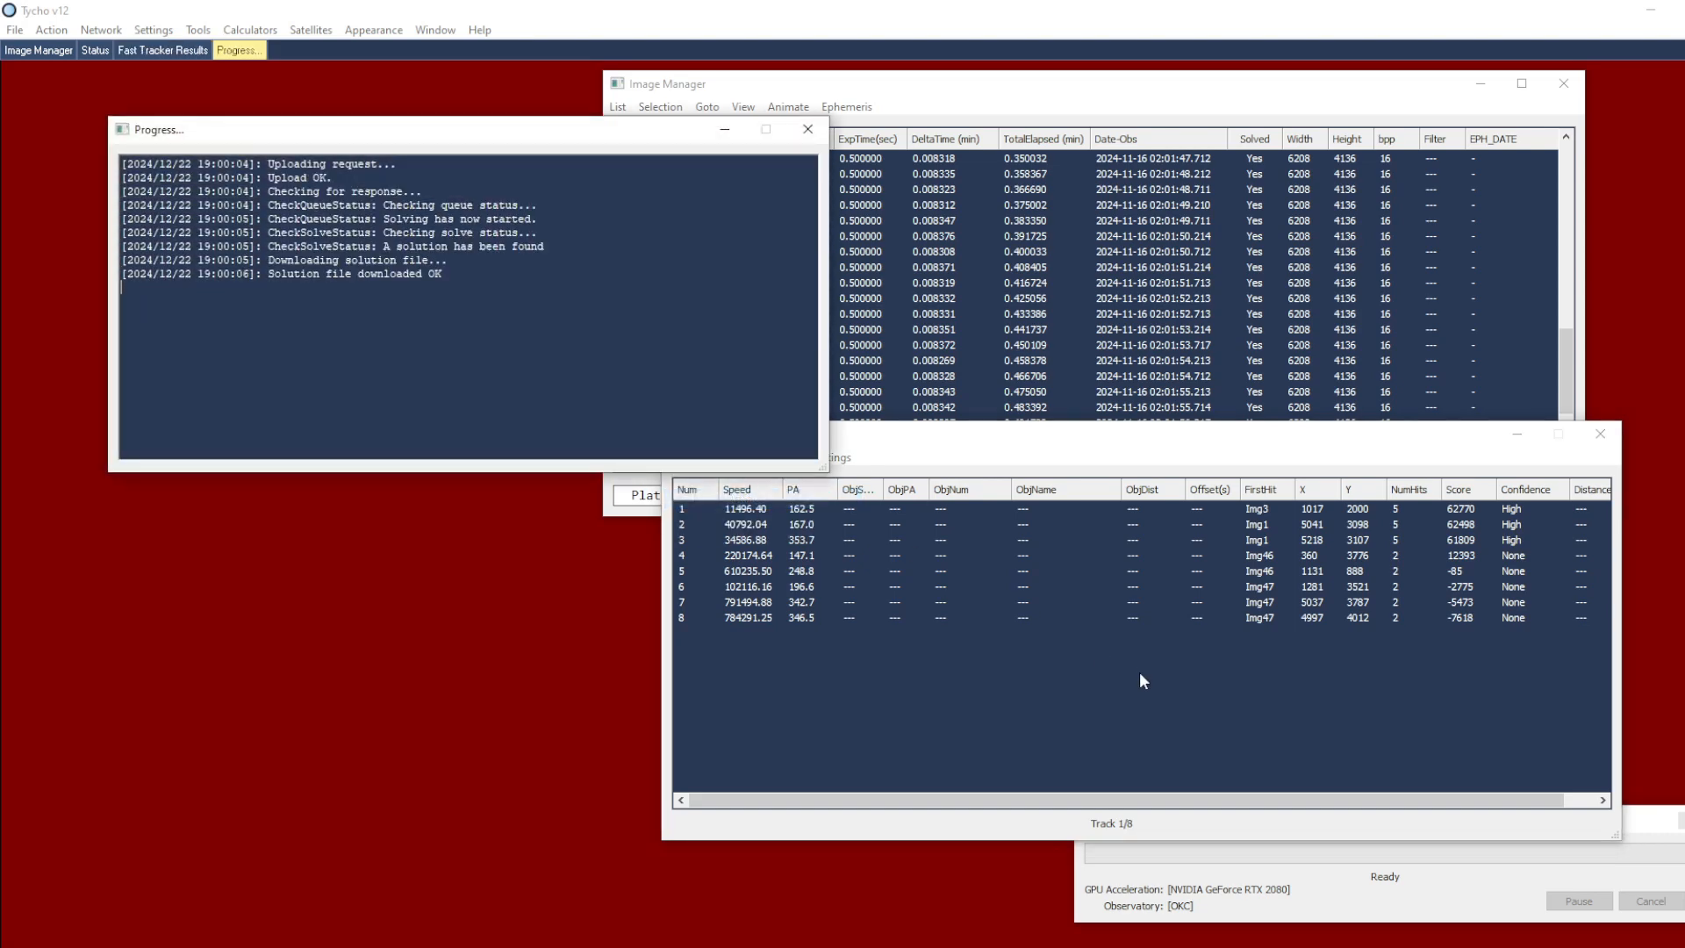
left_click(1121, 460)
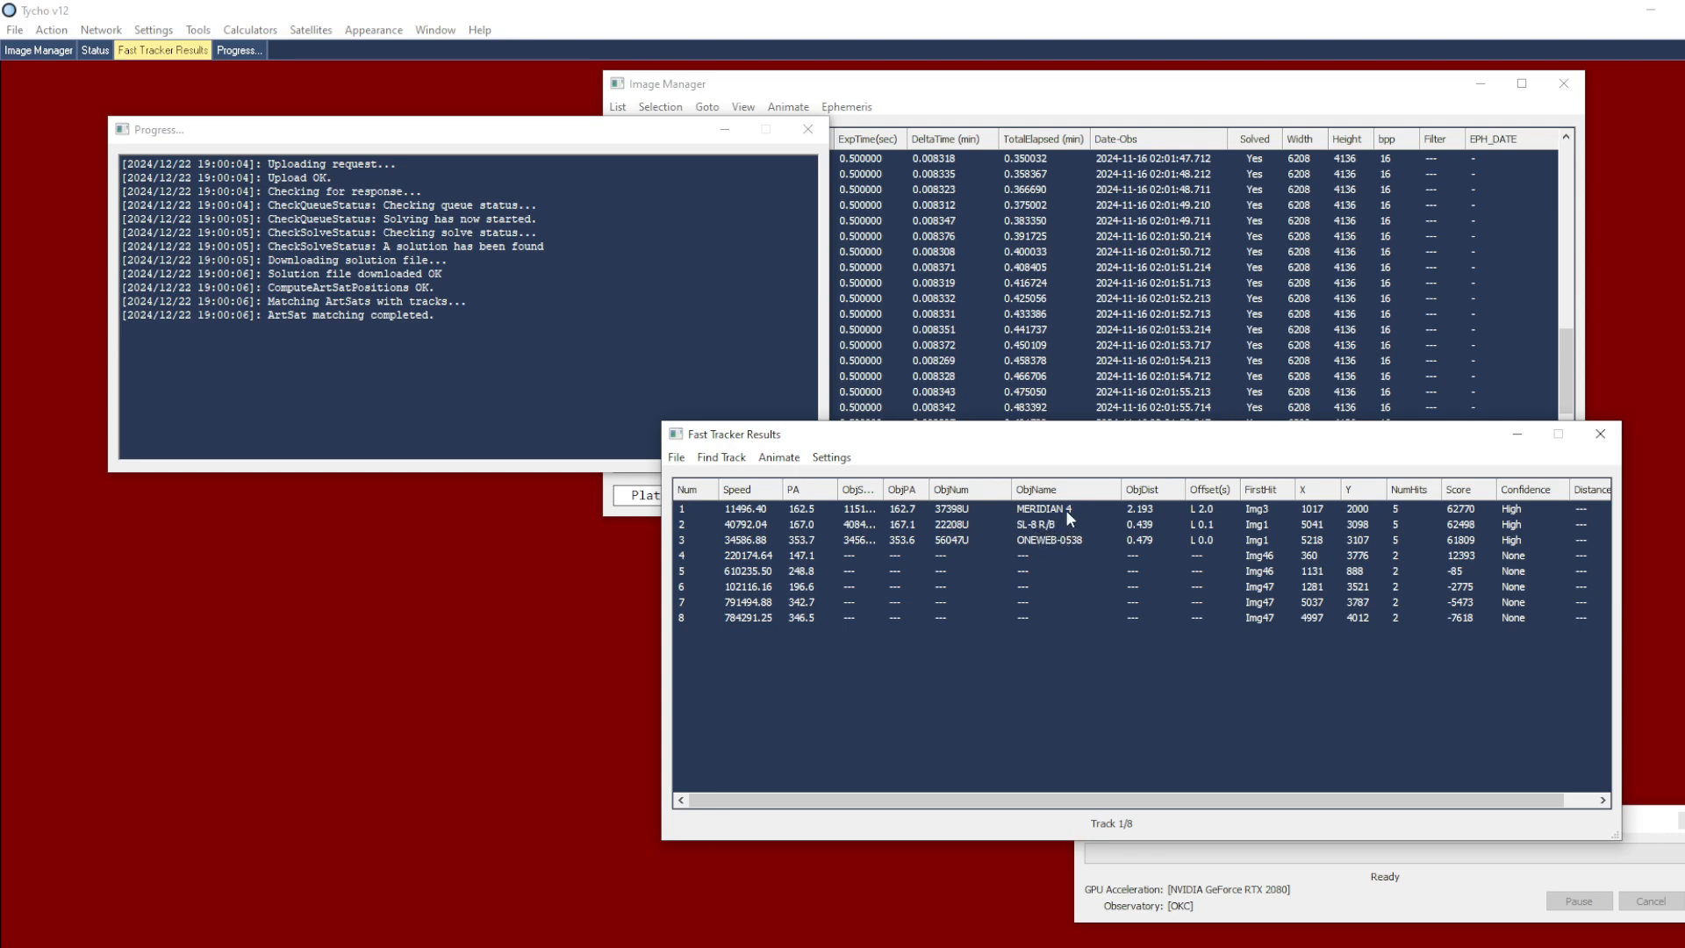
Step: Inspect the tracked image stacks of the MERIDIAN 4, SL-8 R/B and ONEWEB-0538 detections
double_click(1065, 509)
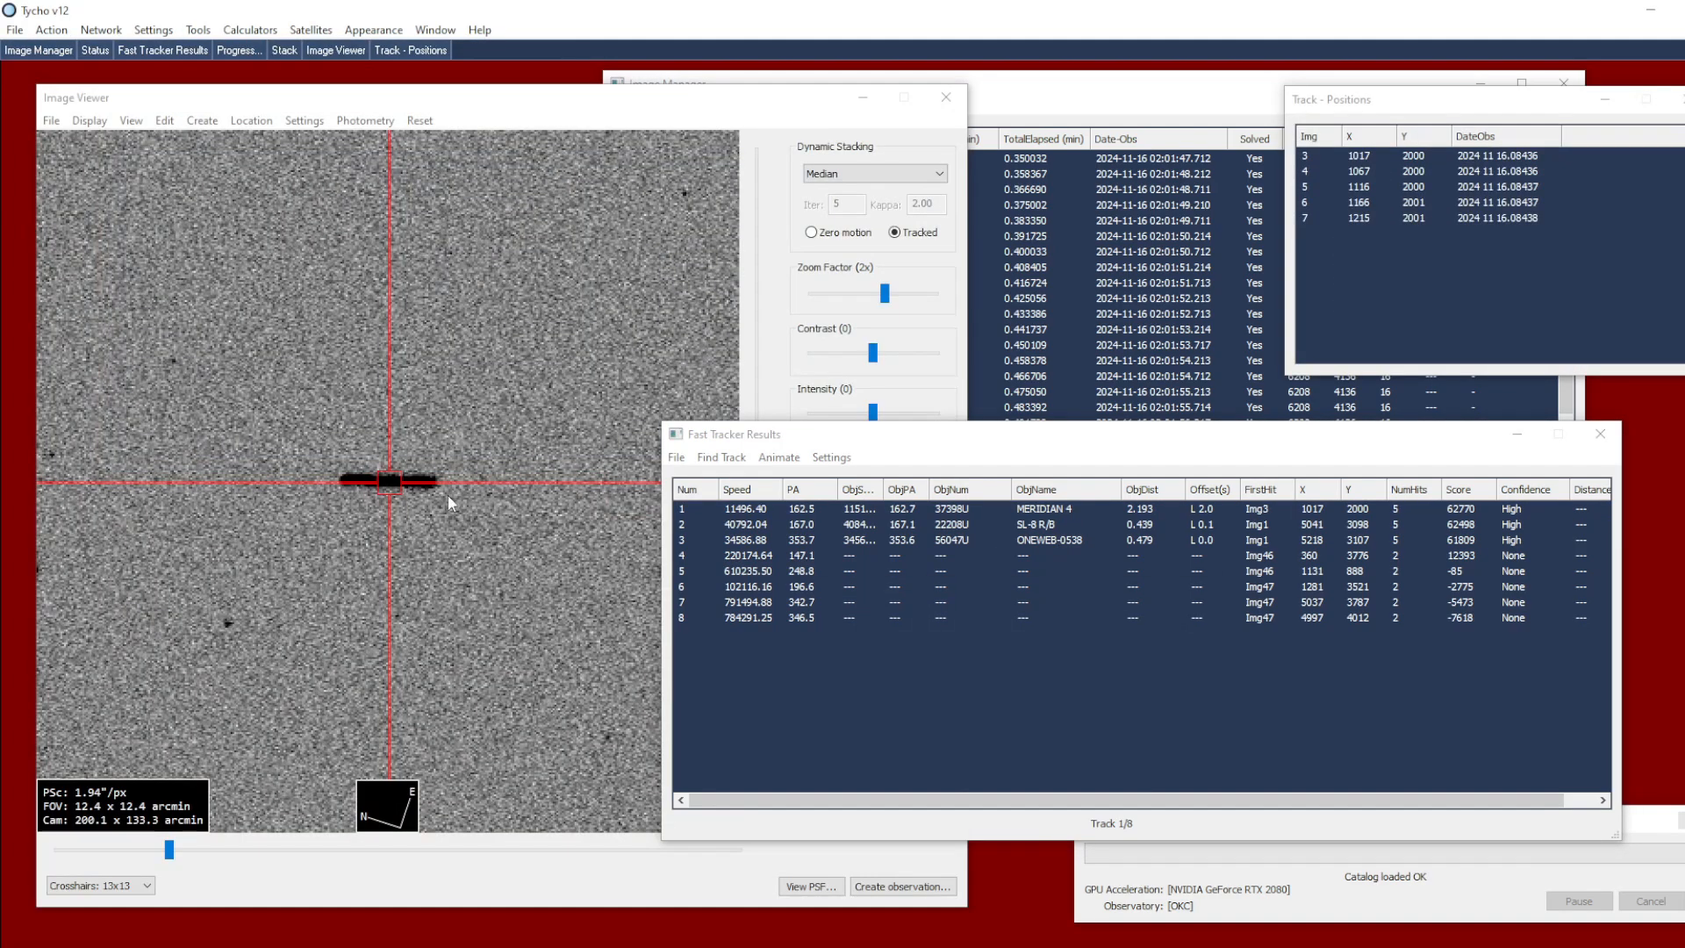
scroll(435, 494, "down", 2)
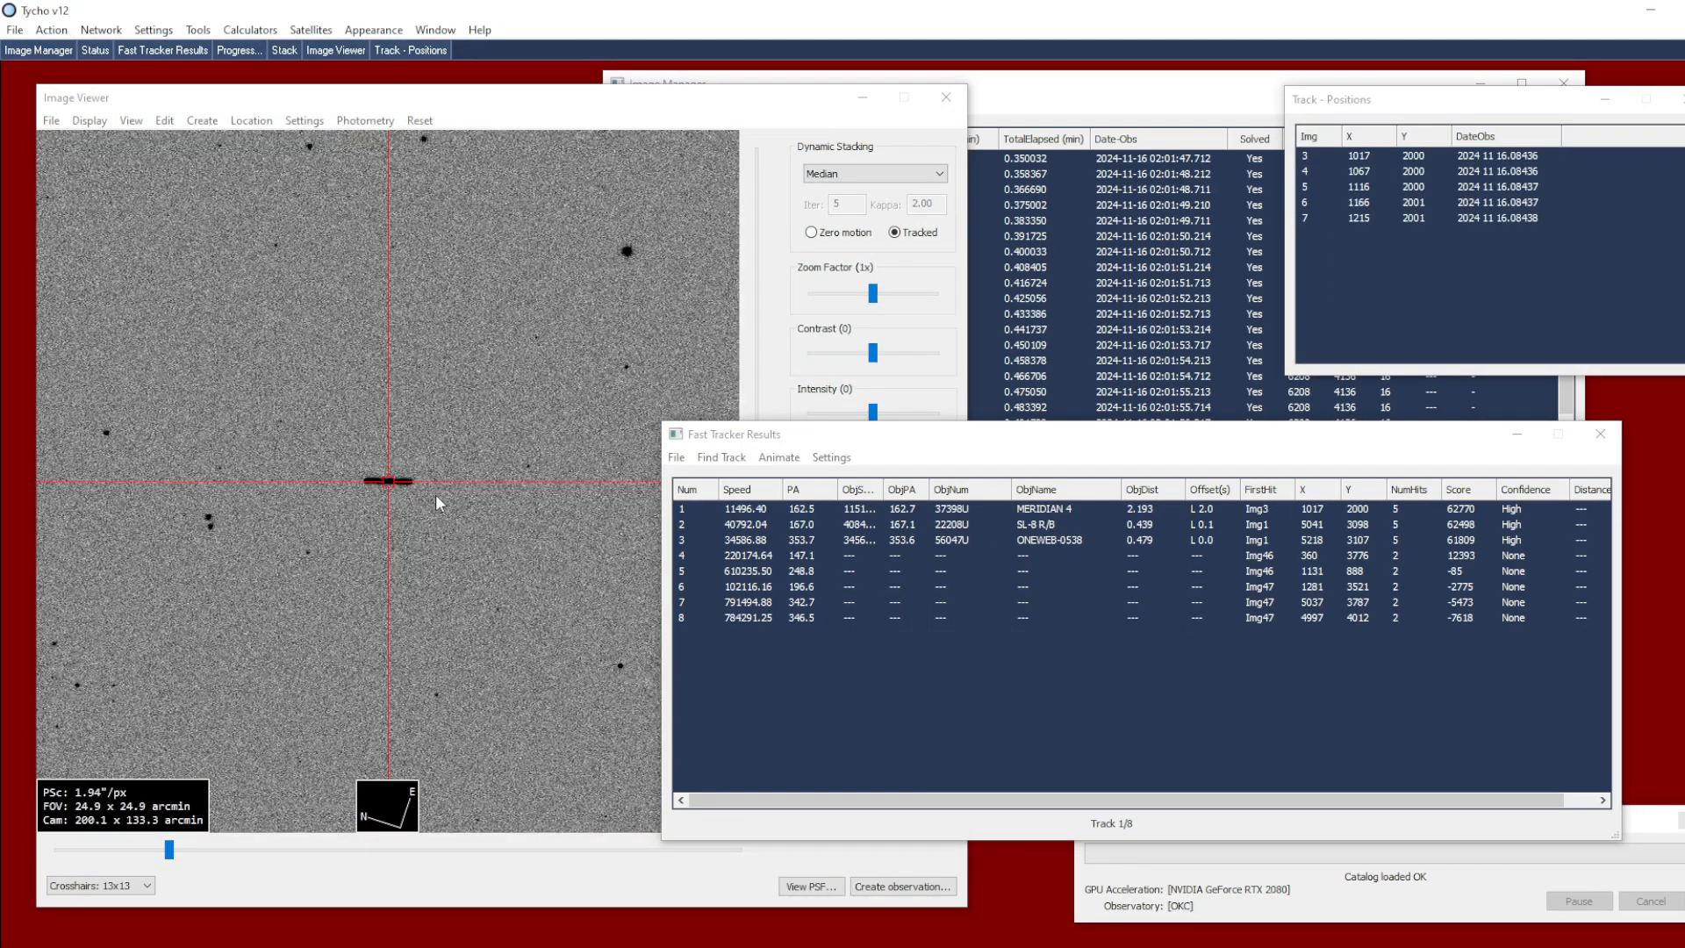
left_click(900, 509)
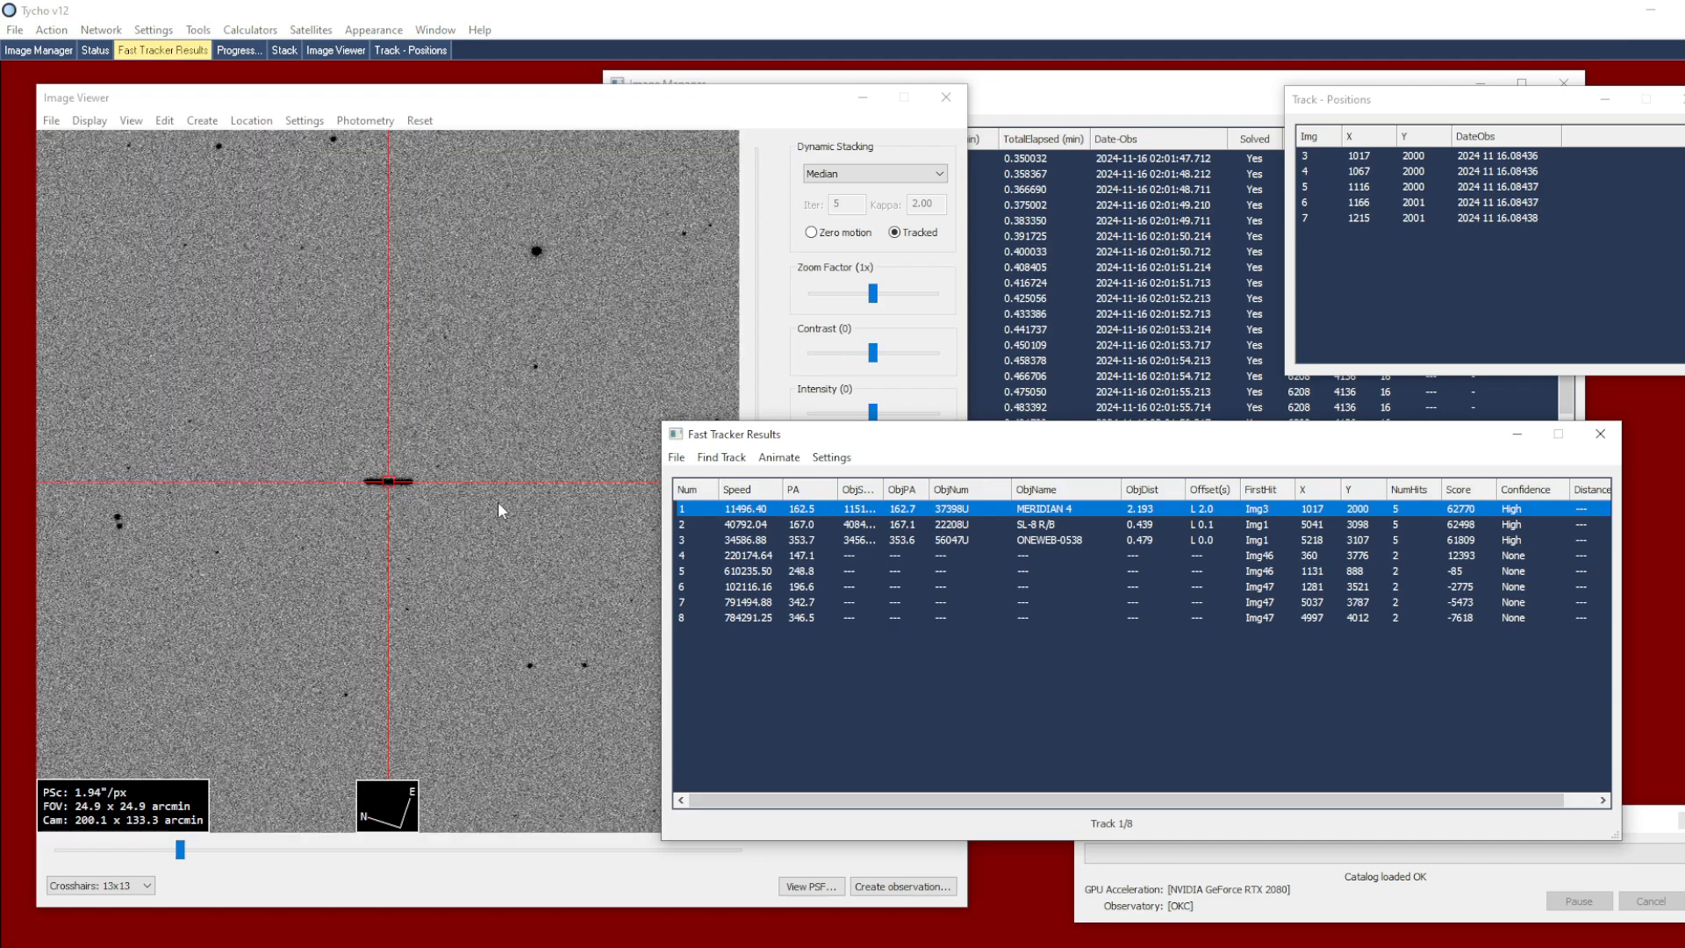
scroll(483, 502, "down", 1)
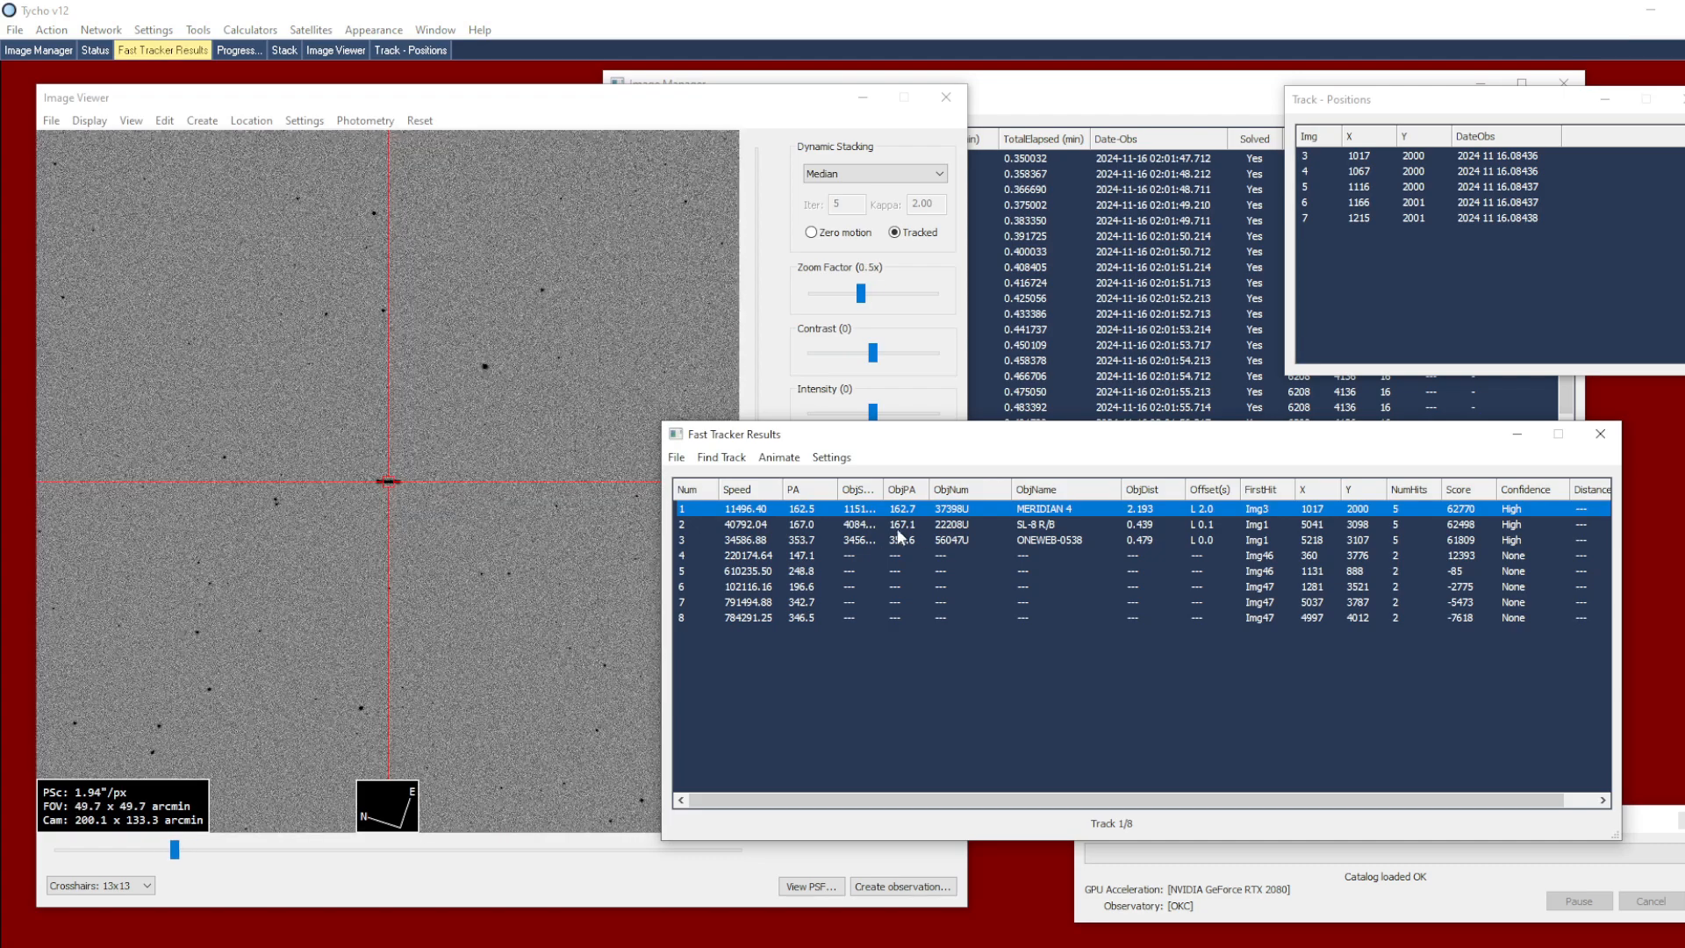
left_click(923, 525)
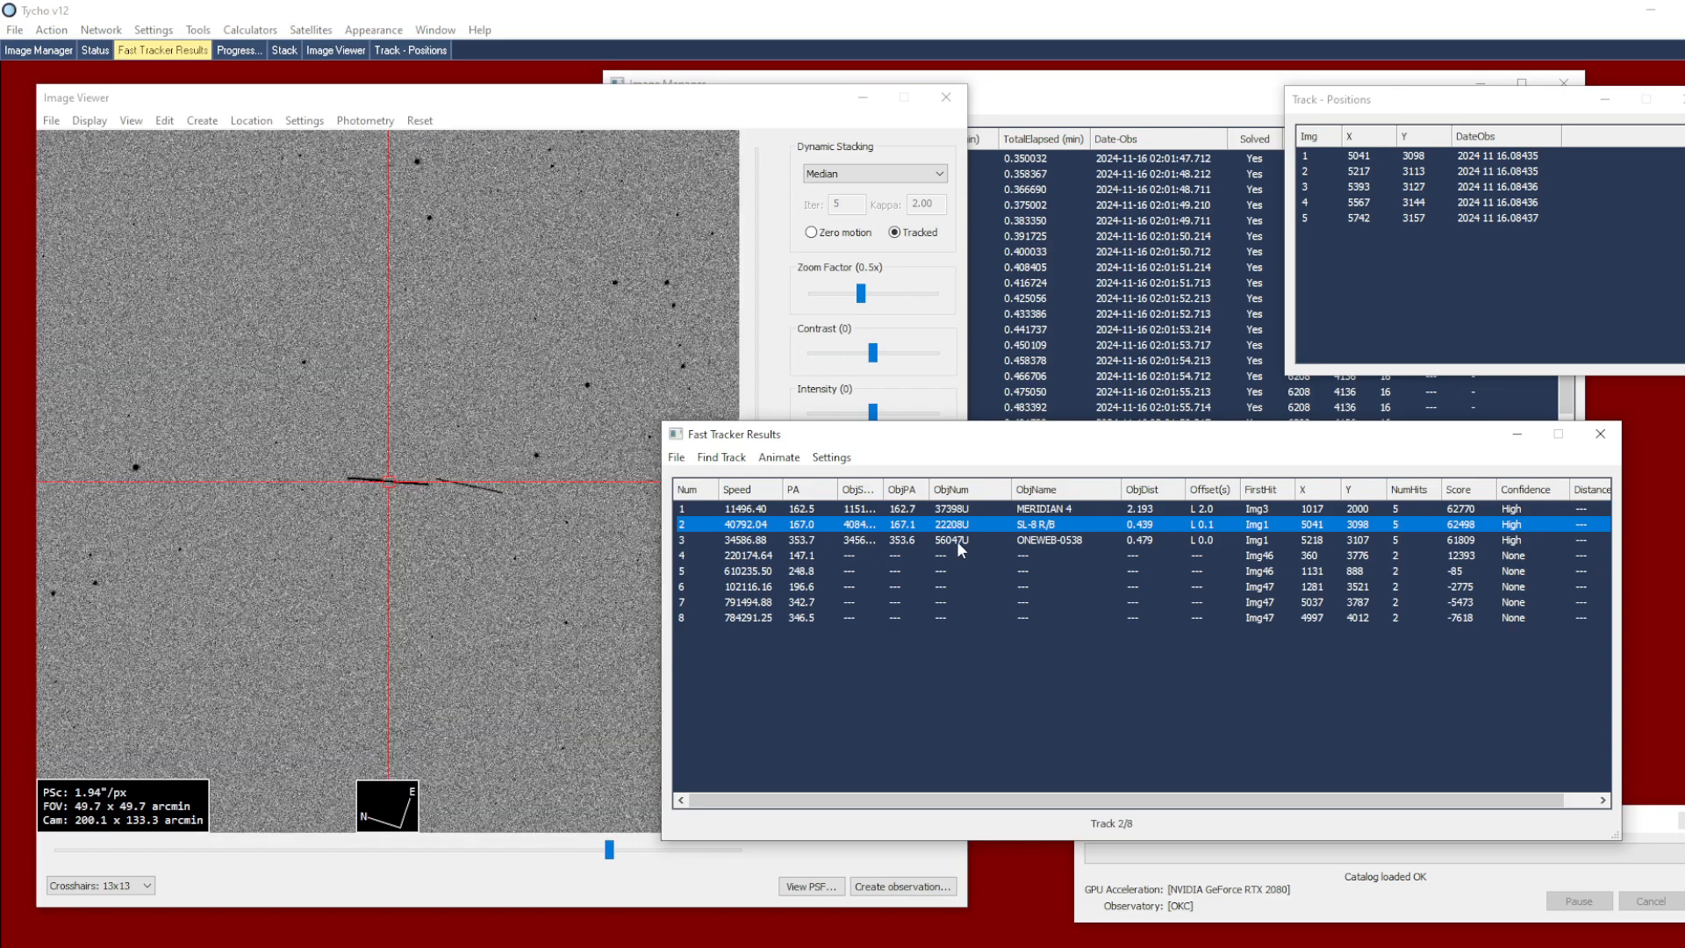
left_click(956, 540)
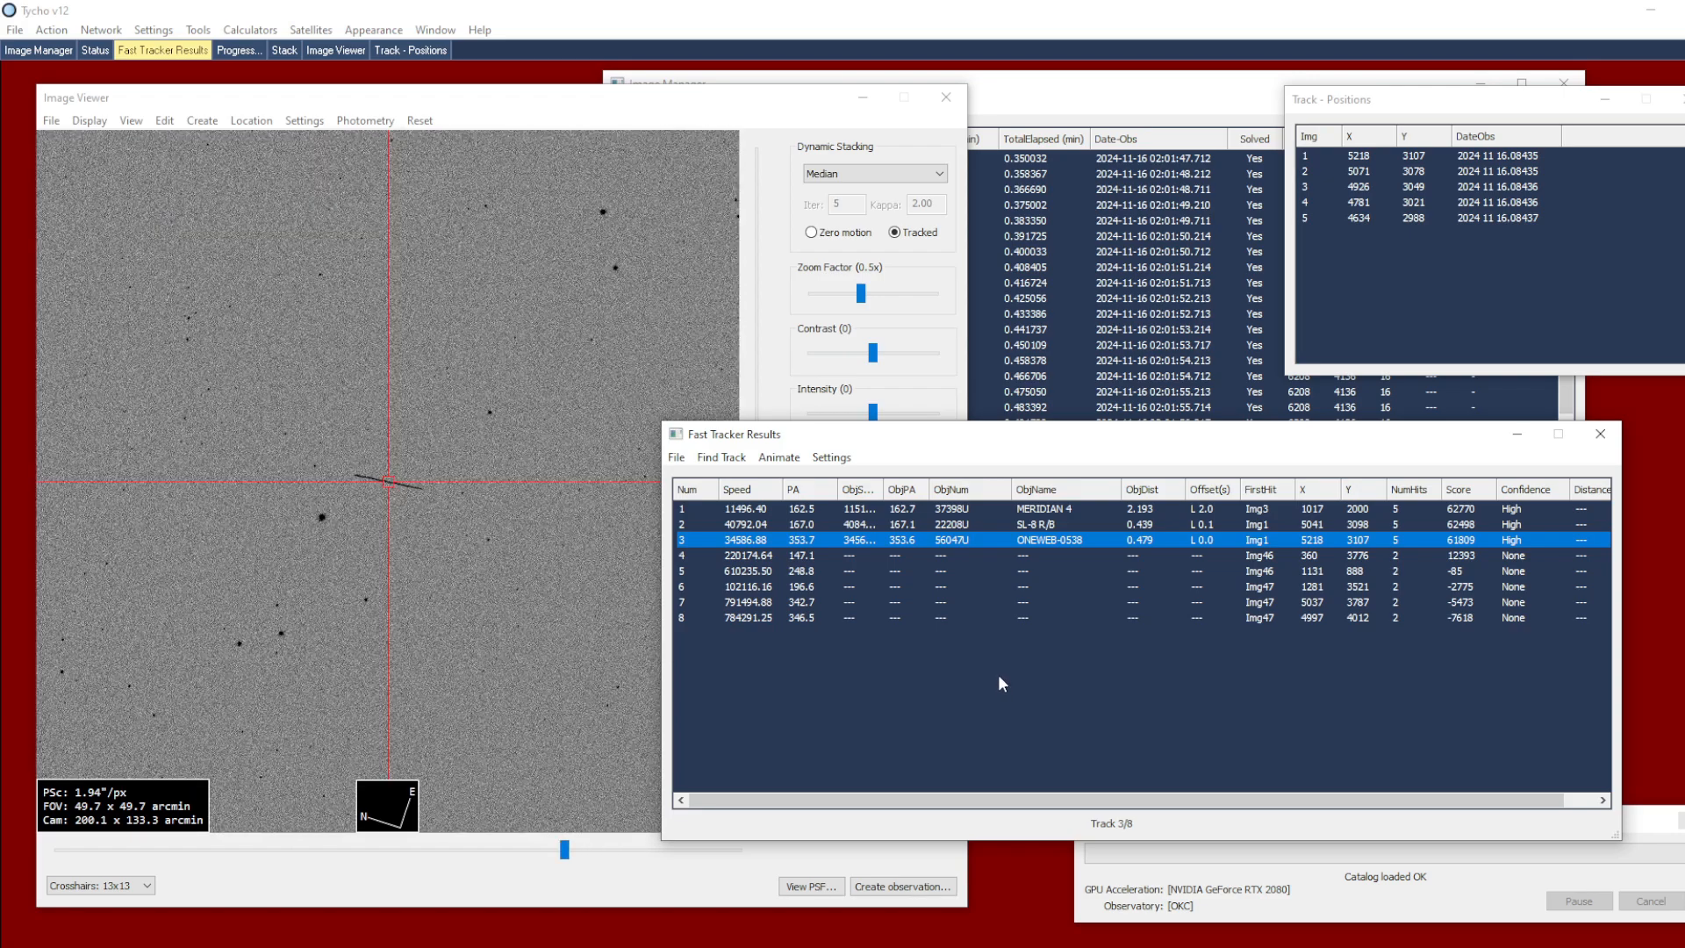
Step: Add MERIDIAN 4 to the TLE Propagator and attach it to the Satellite Viewer to plot its orbit
left_click(1045, 511)
right_click(1045, 513)
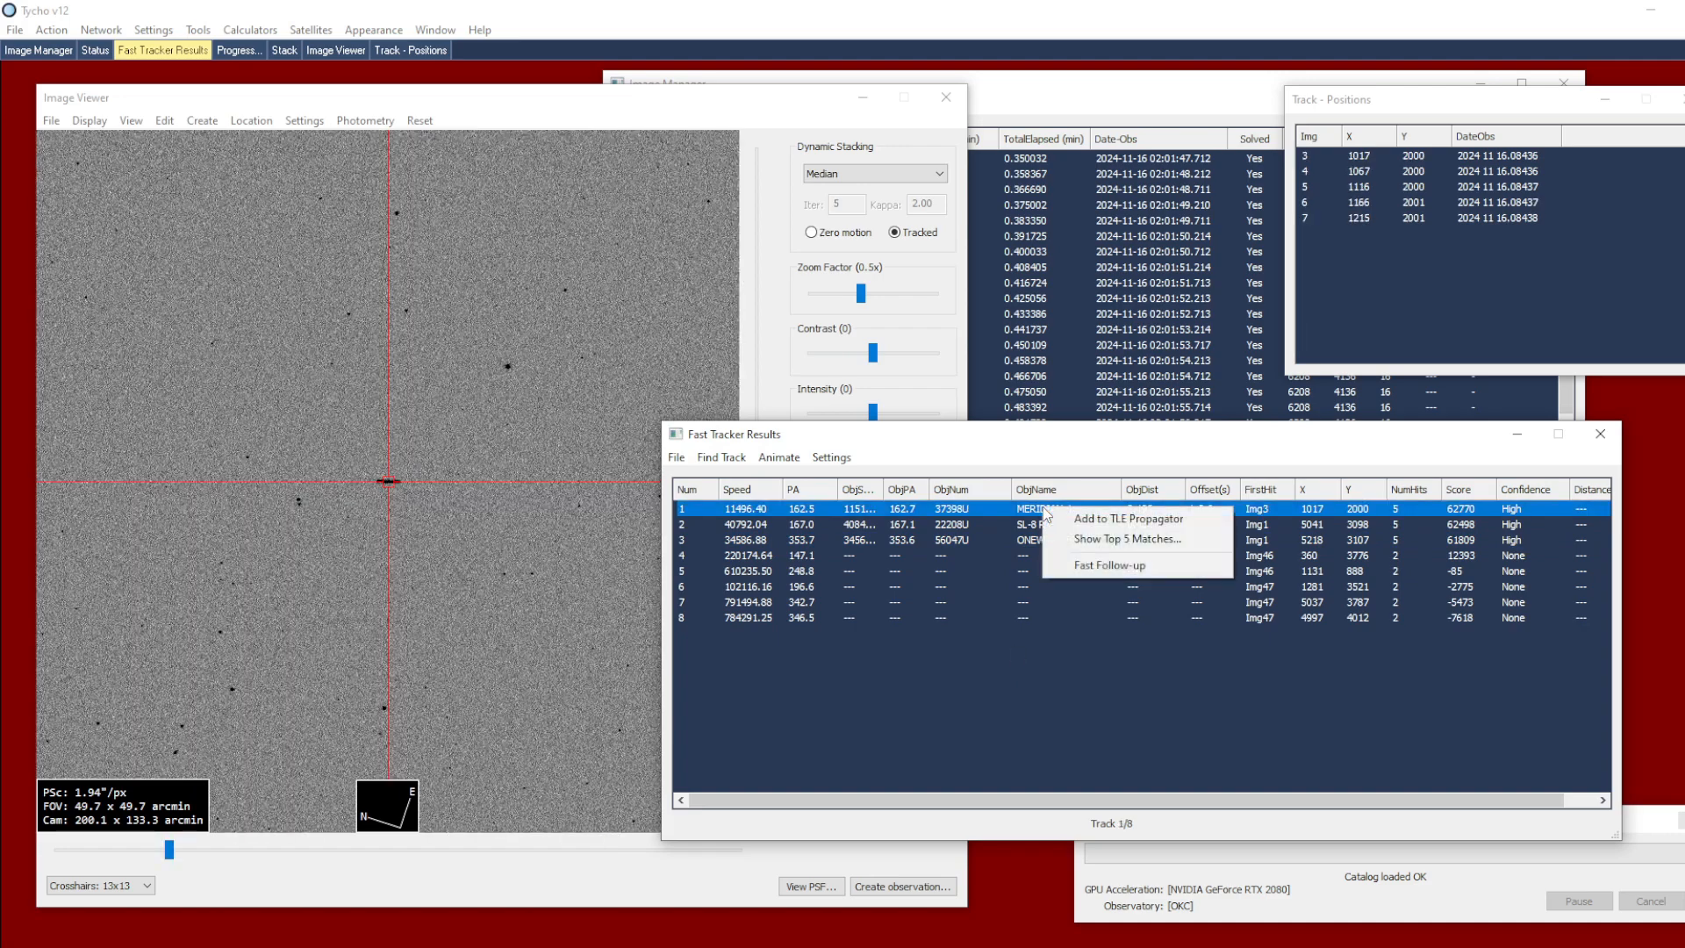
left_click(1104, 519)
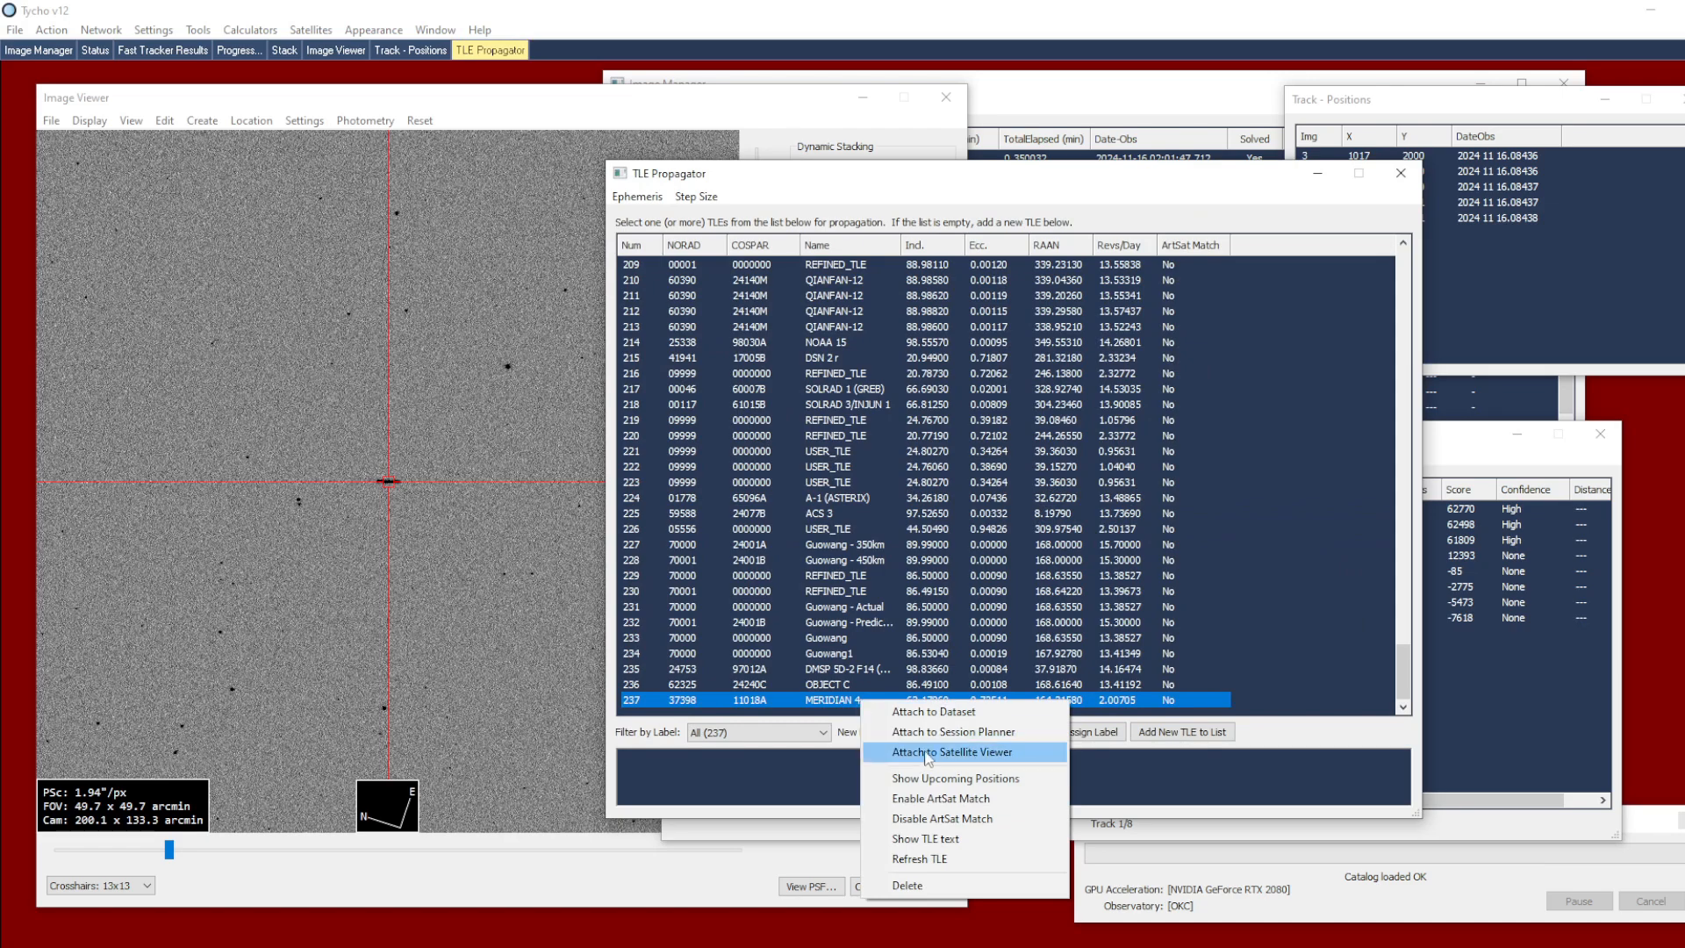
left_click(930, 752)
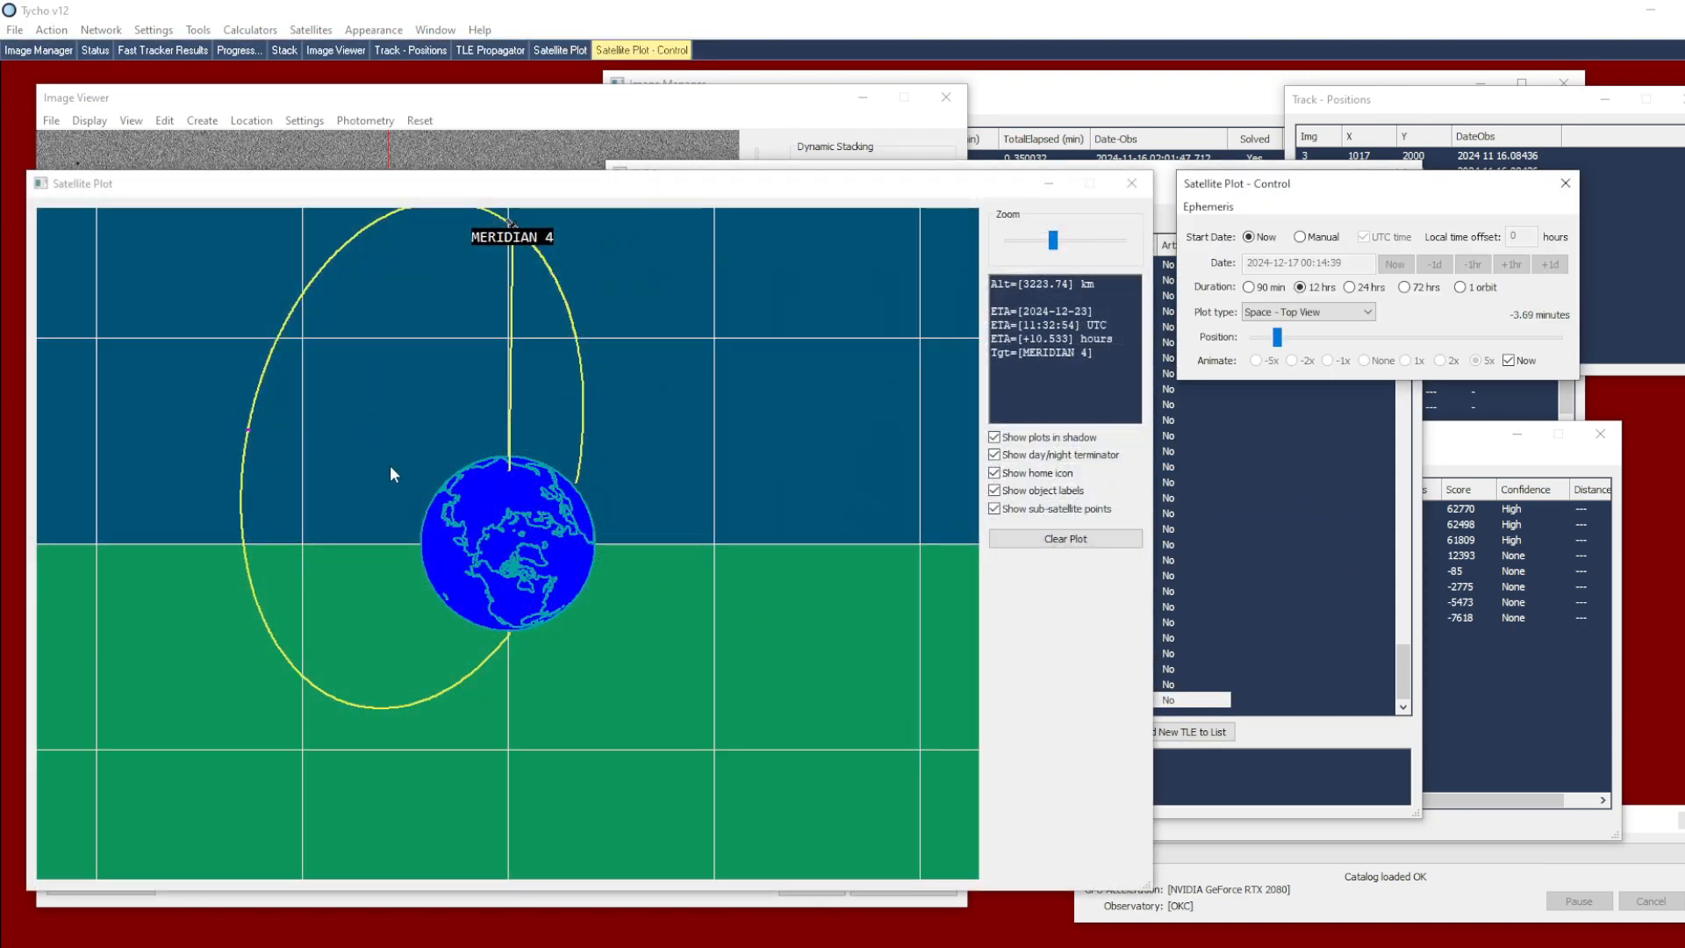
left_click_drag(386, 465, 486, 549)
scroll(498, 555, "down", 2)
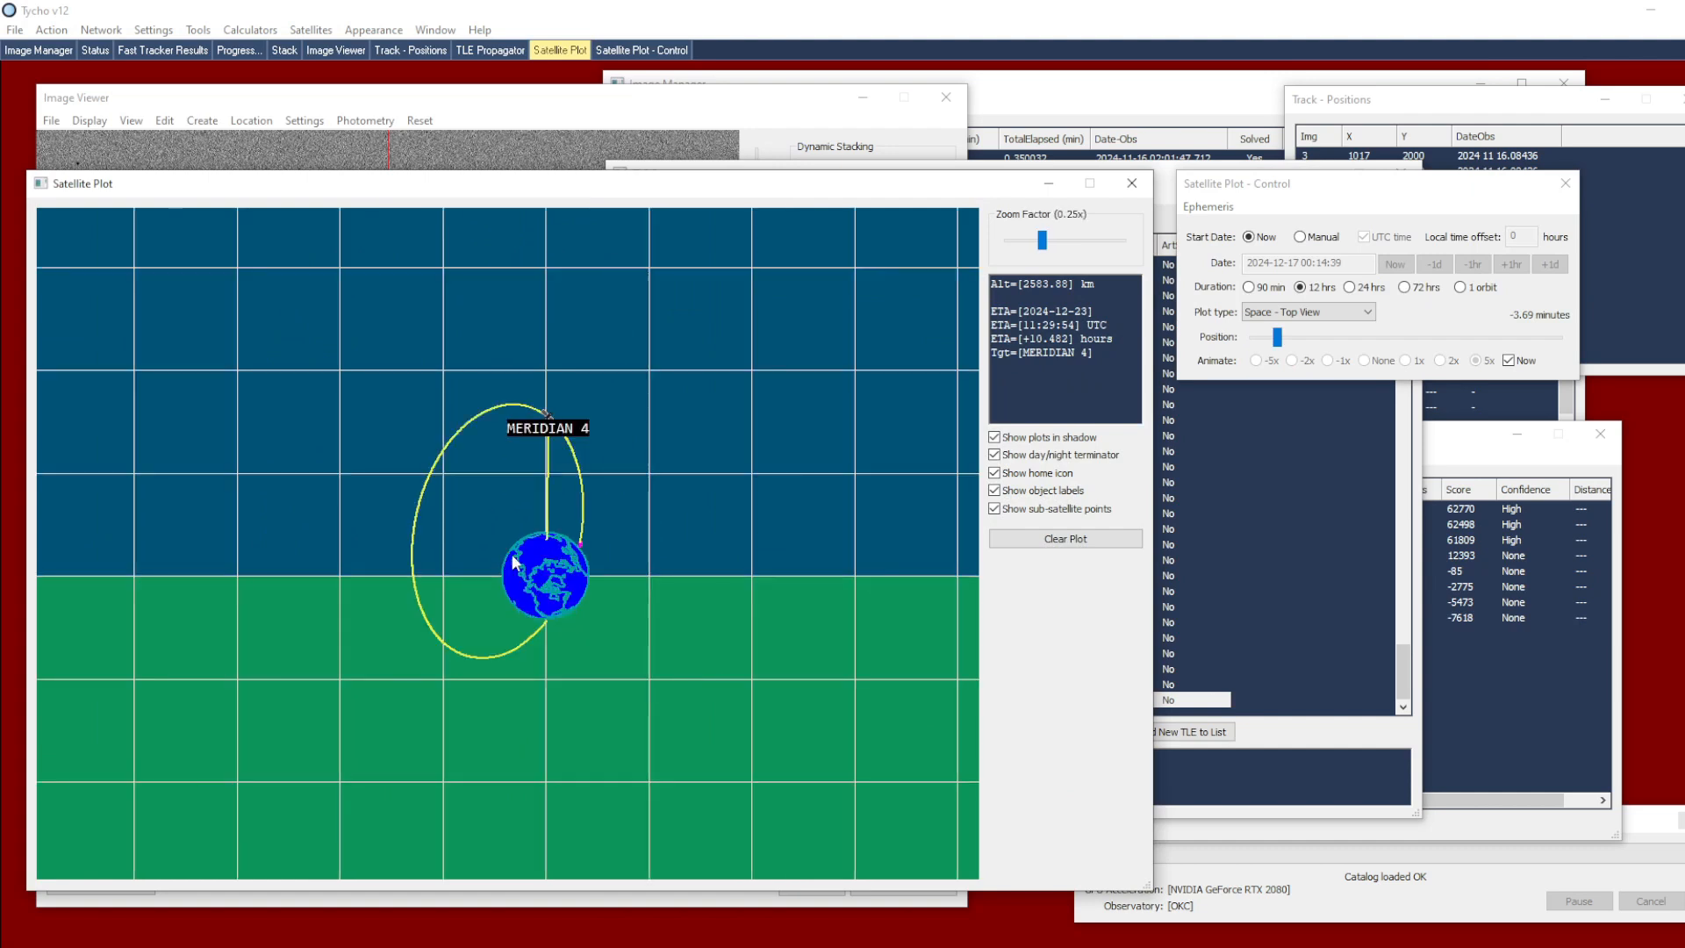
Step: Add the SL-8 R/B and ONEWEB-0538 matches to the TLE Propagator
left_click(1469, 713)
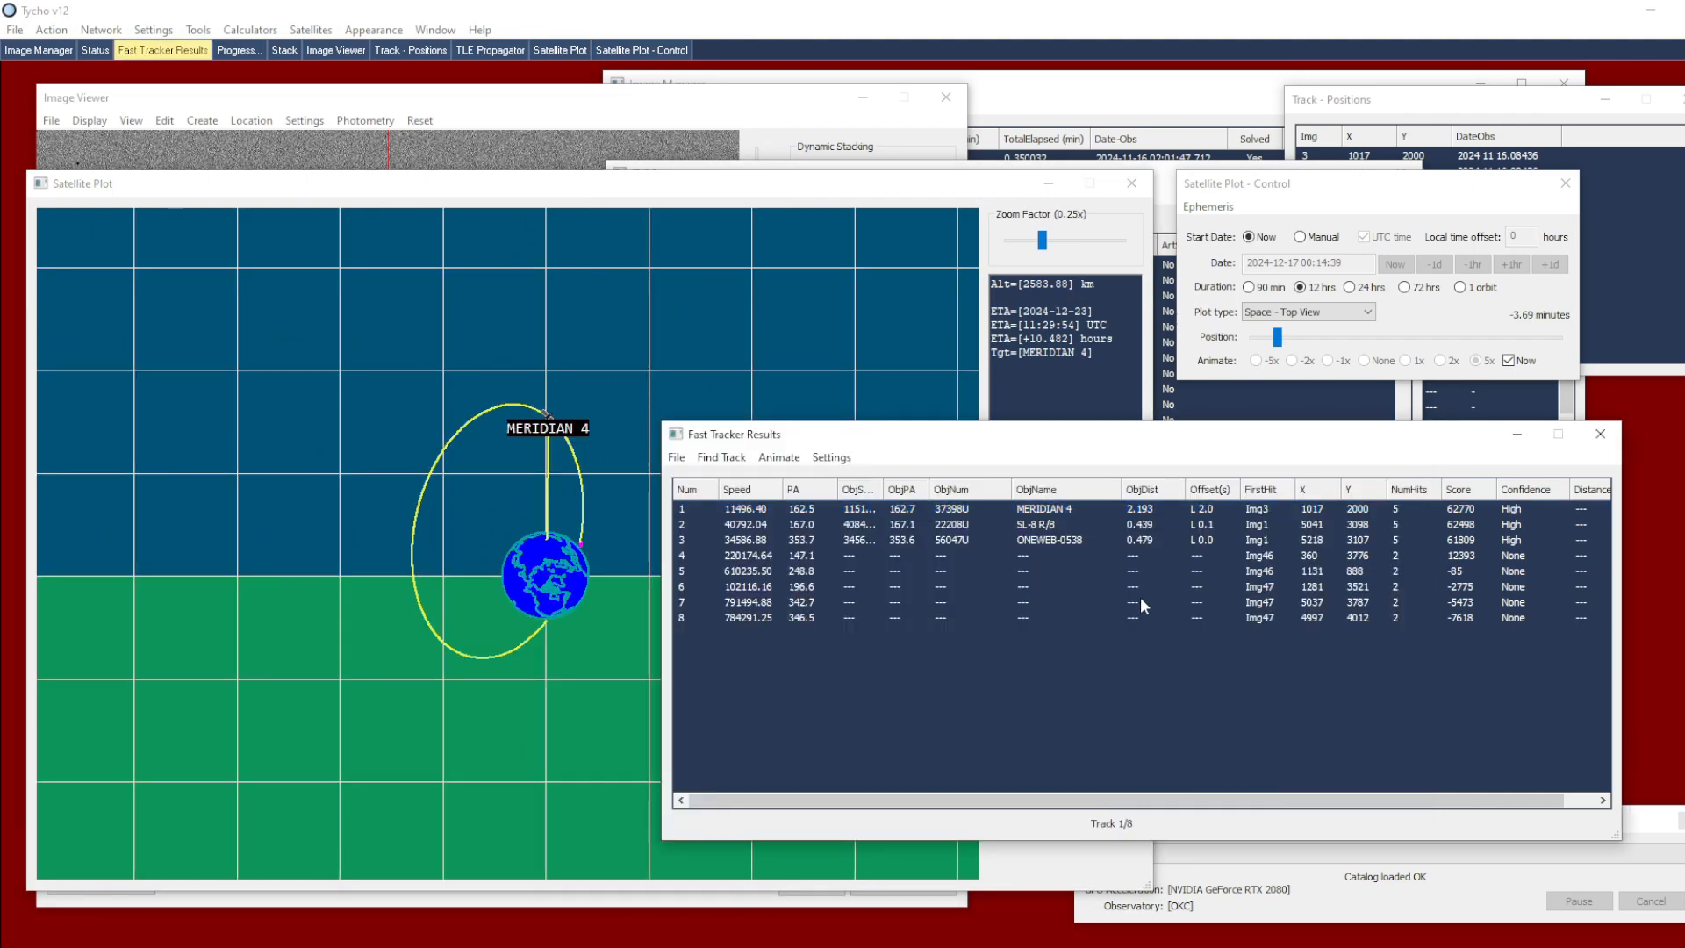
left_click(1042, 524)
left_click(1031, 539, "shift")
right_click(1030, 539)
key("Escape")
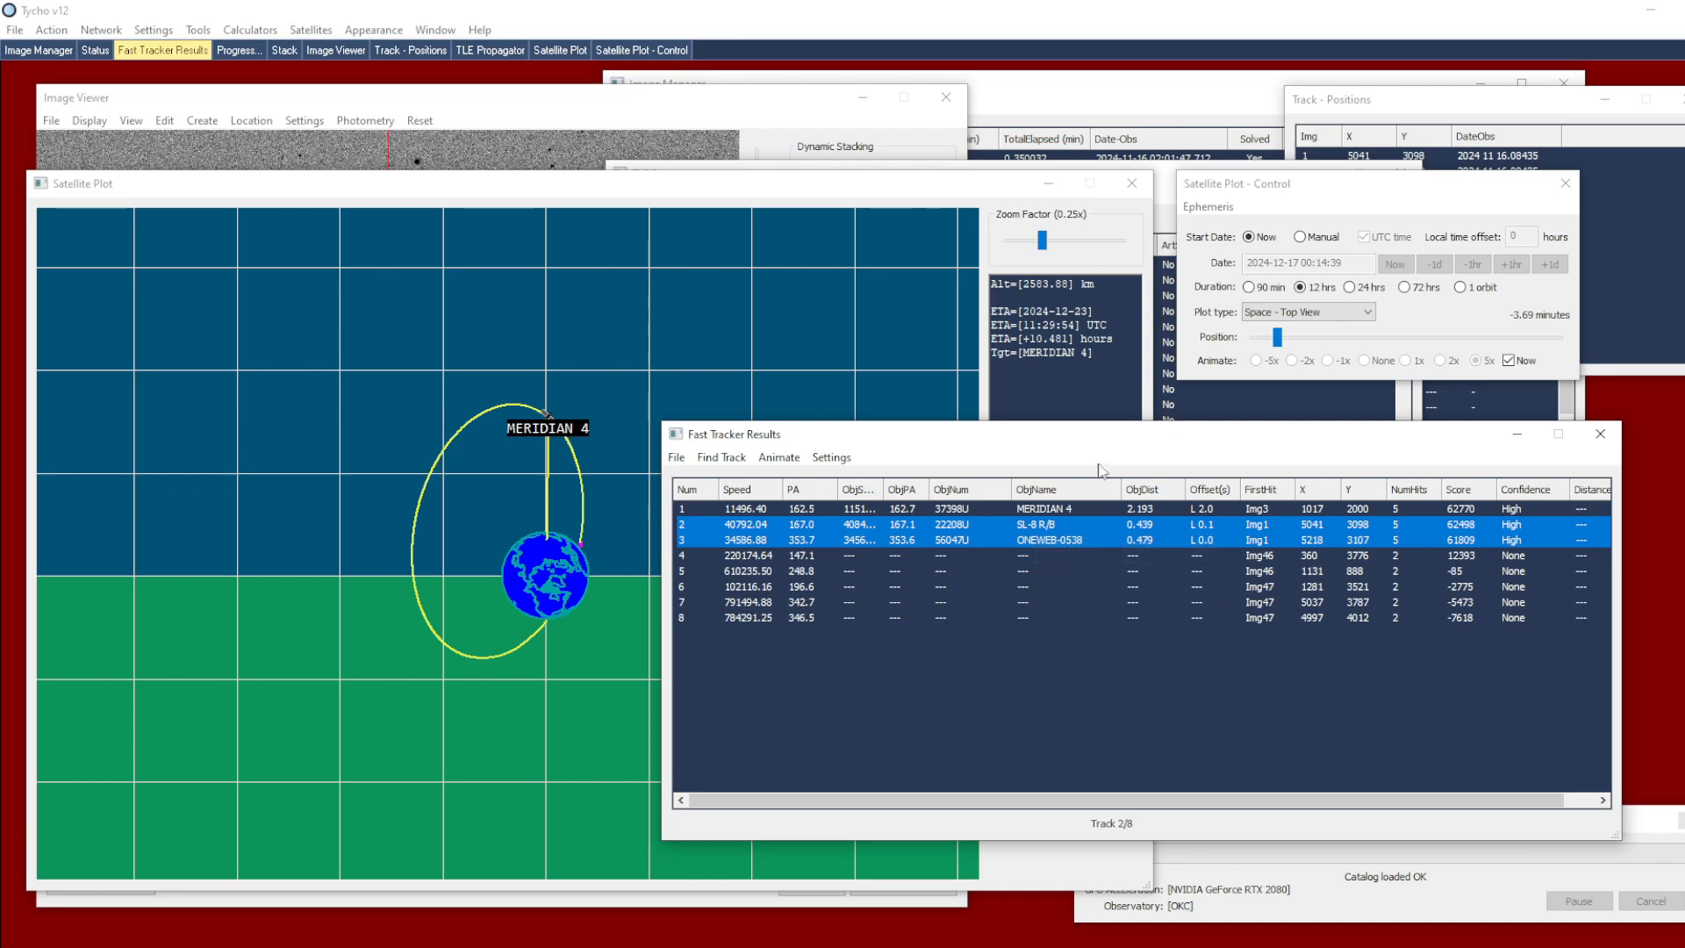
Step: Attach the MERIDIAN 4, SL-8 R/B and ONEWEB-0538 TLEs together to the Satellite Viewer
left_click(1294, 406)
left_click(841, 672)
left_click(833, 700, "shift")
right_click(832, 700)
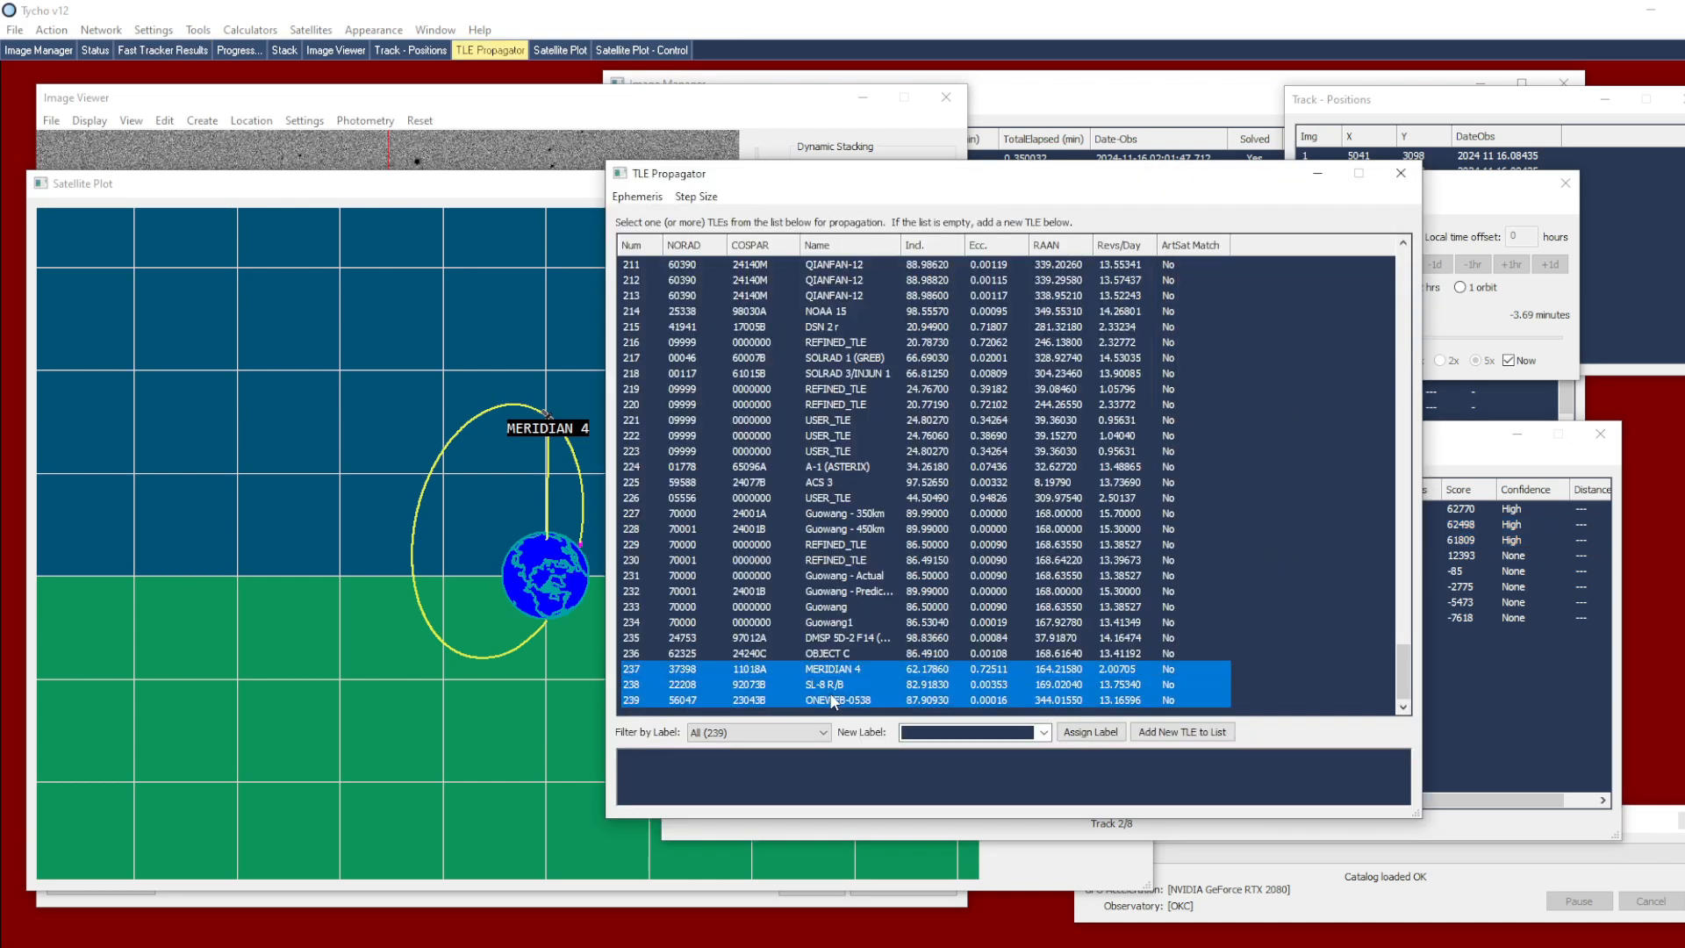
left_click(907, 747)
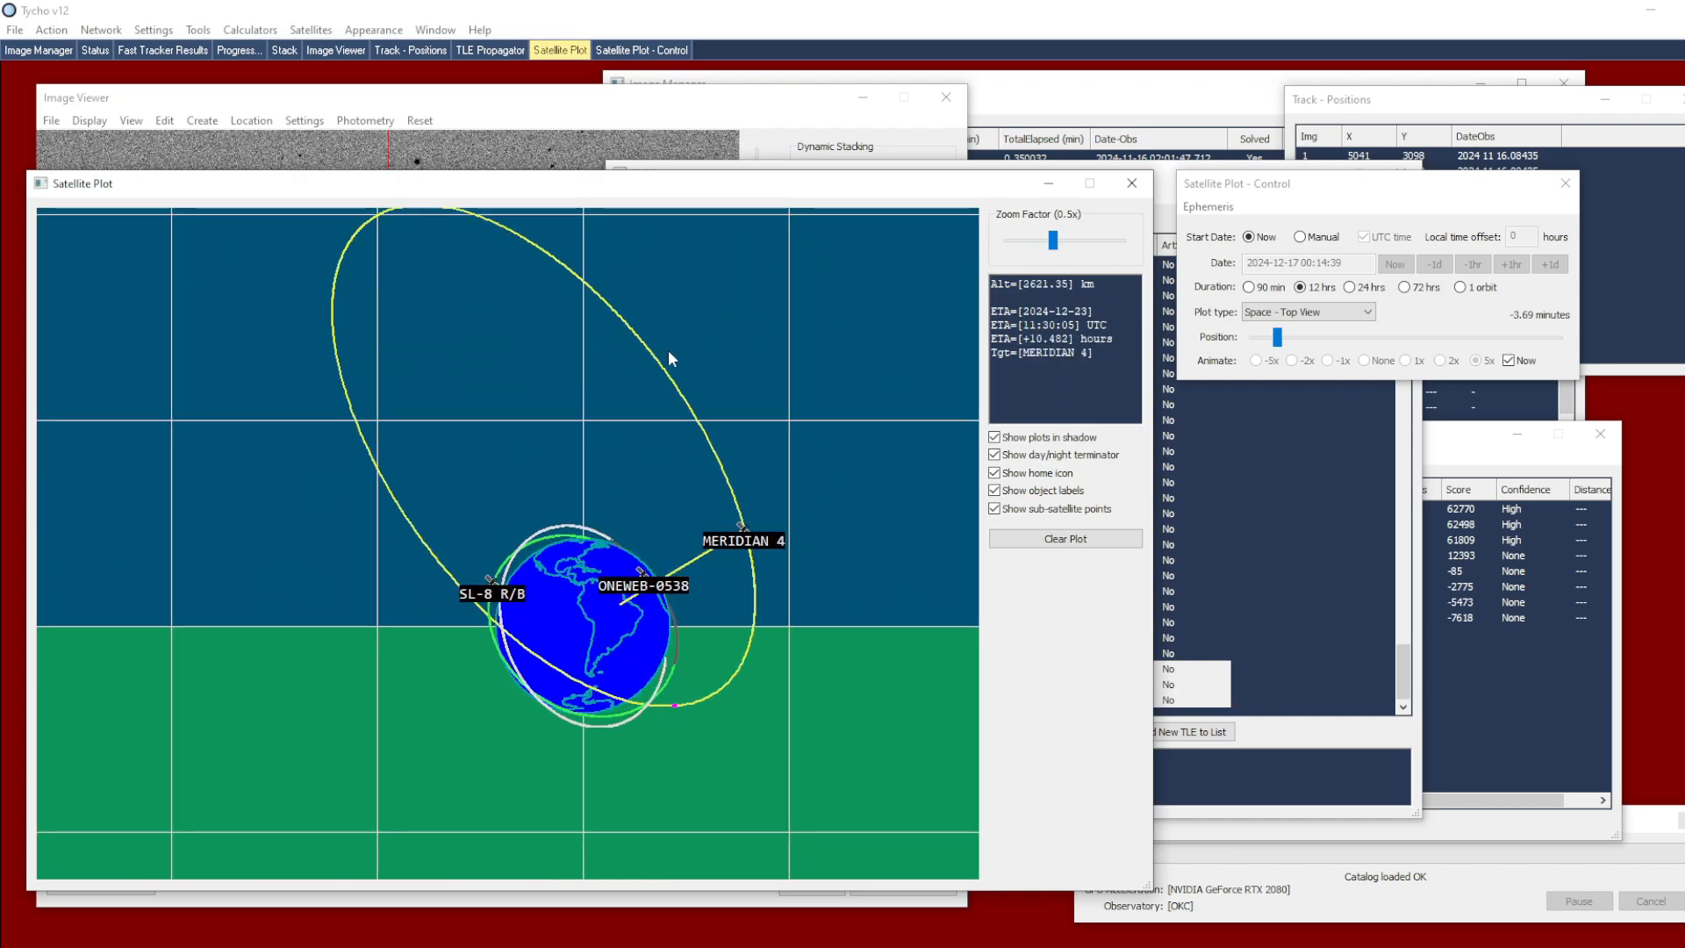
Step: Change the satellite plot to World Map and examine the ground tracks of the three satellites
right_click(574, 413)
left_click(597, 420)
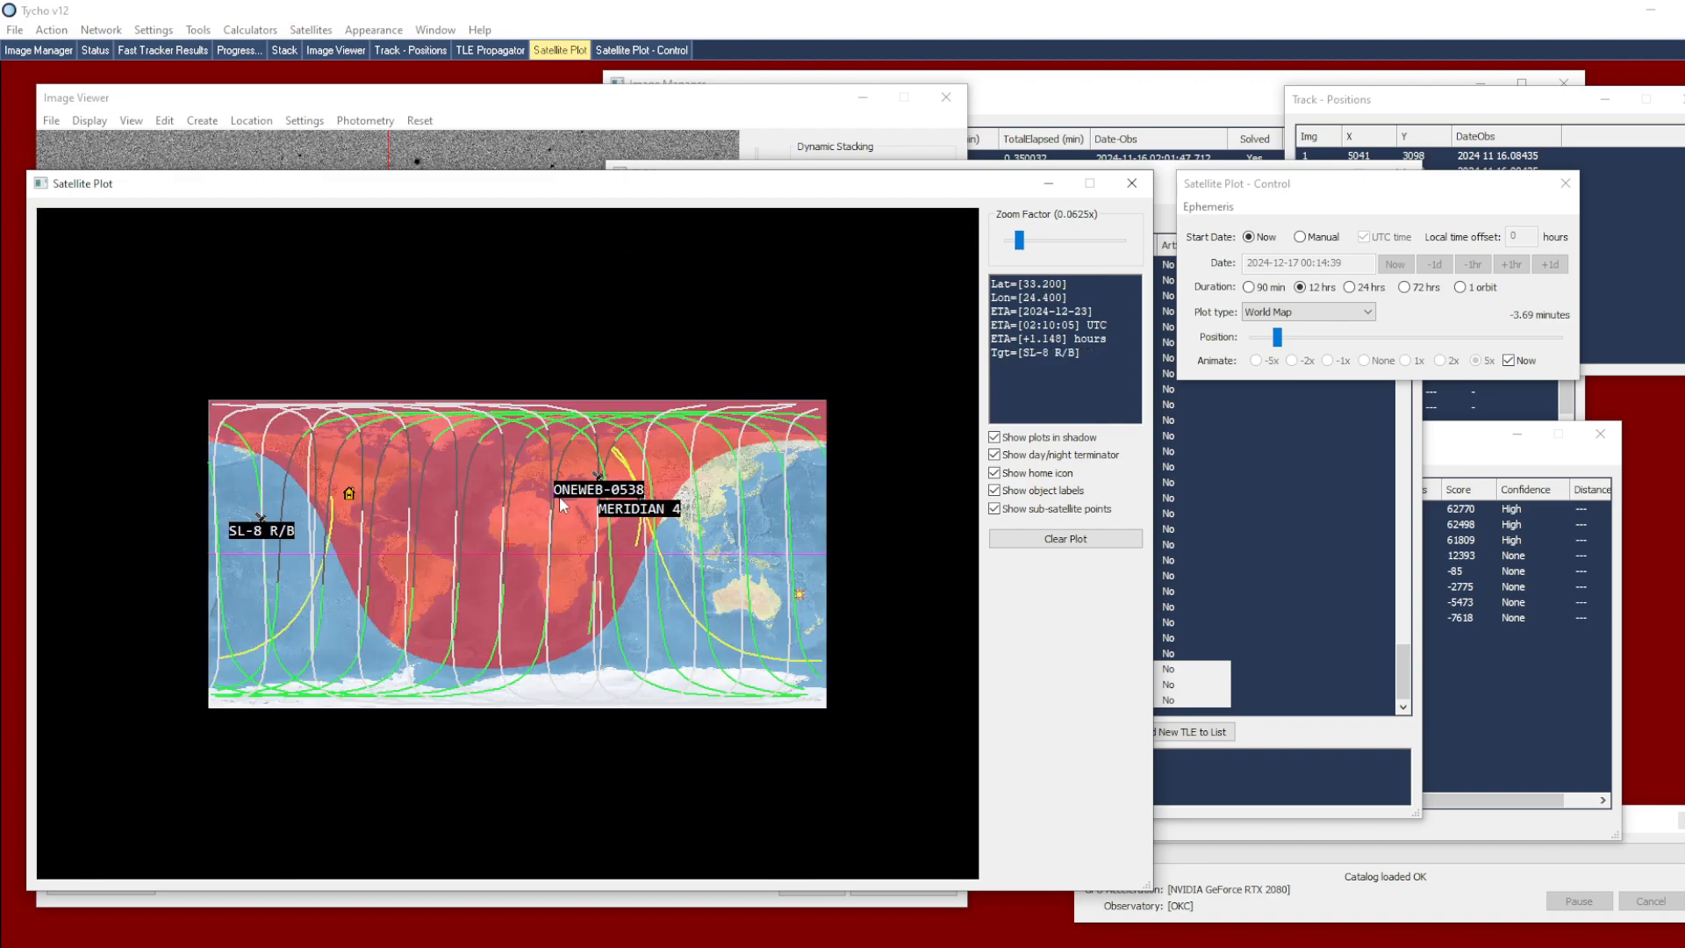
scroll(560, 498, "up", 1)
left_click_drag(463, 538, 749, 514)
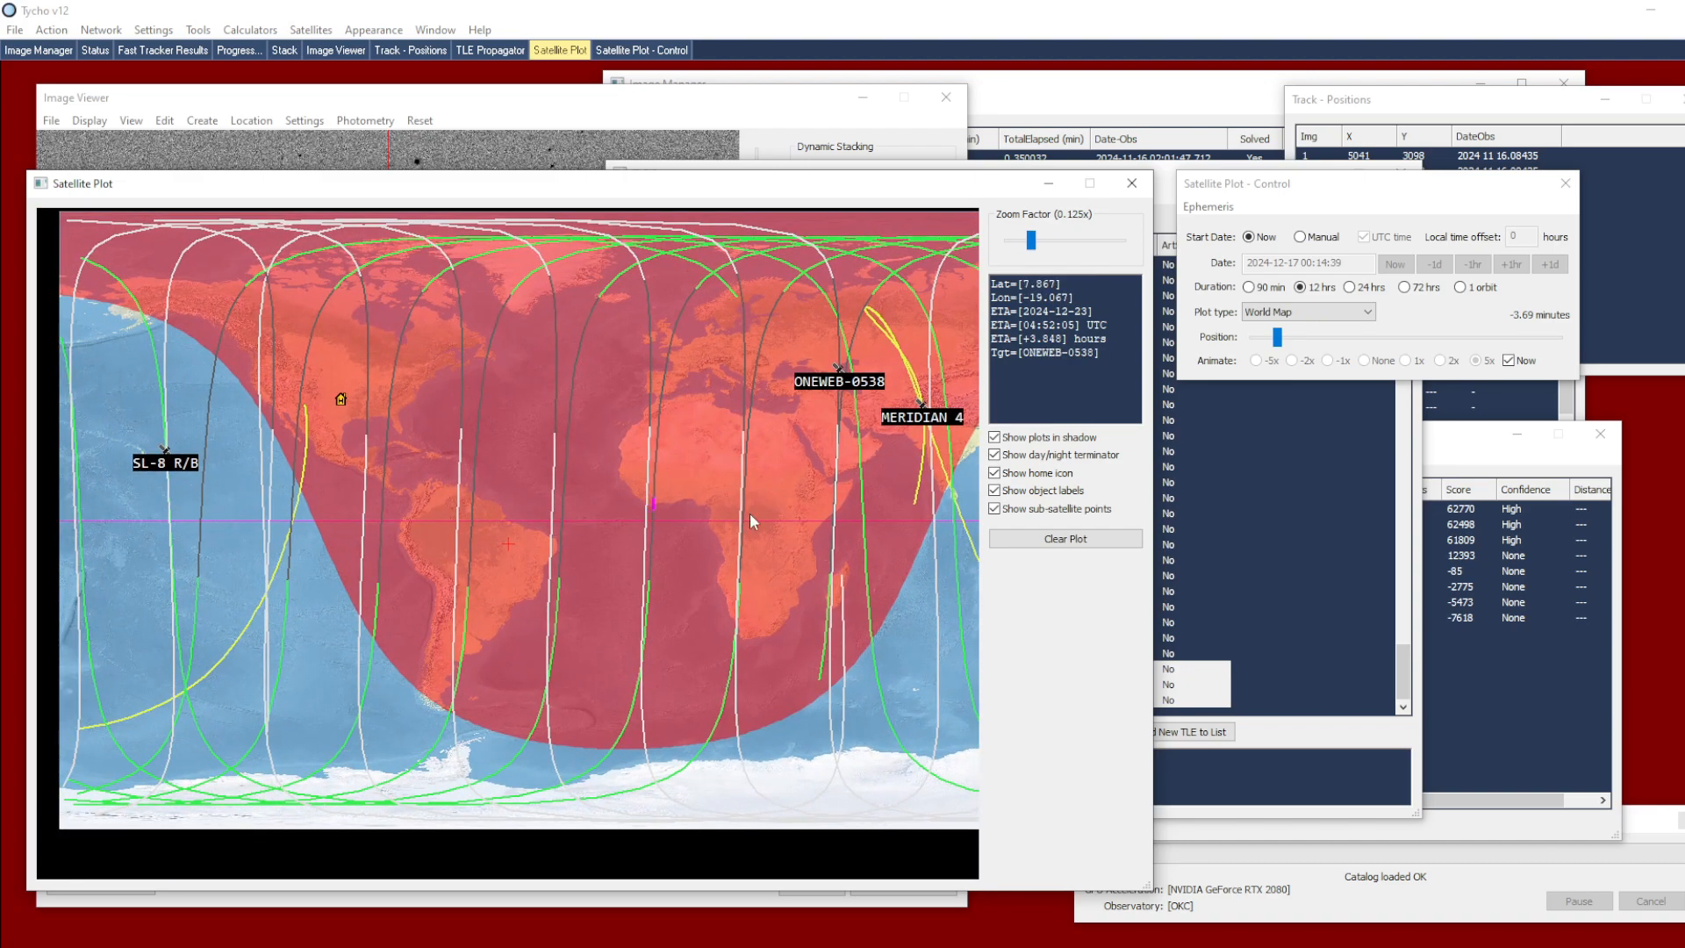
left_click(1457, 704)
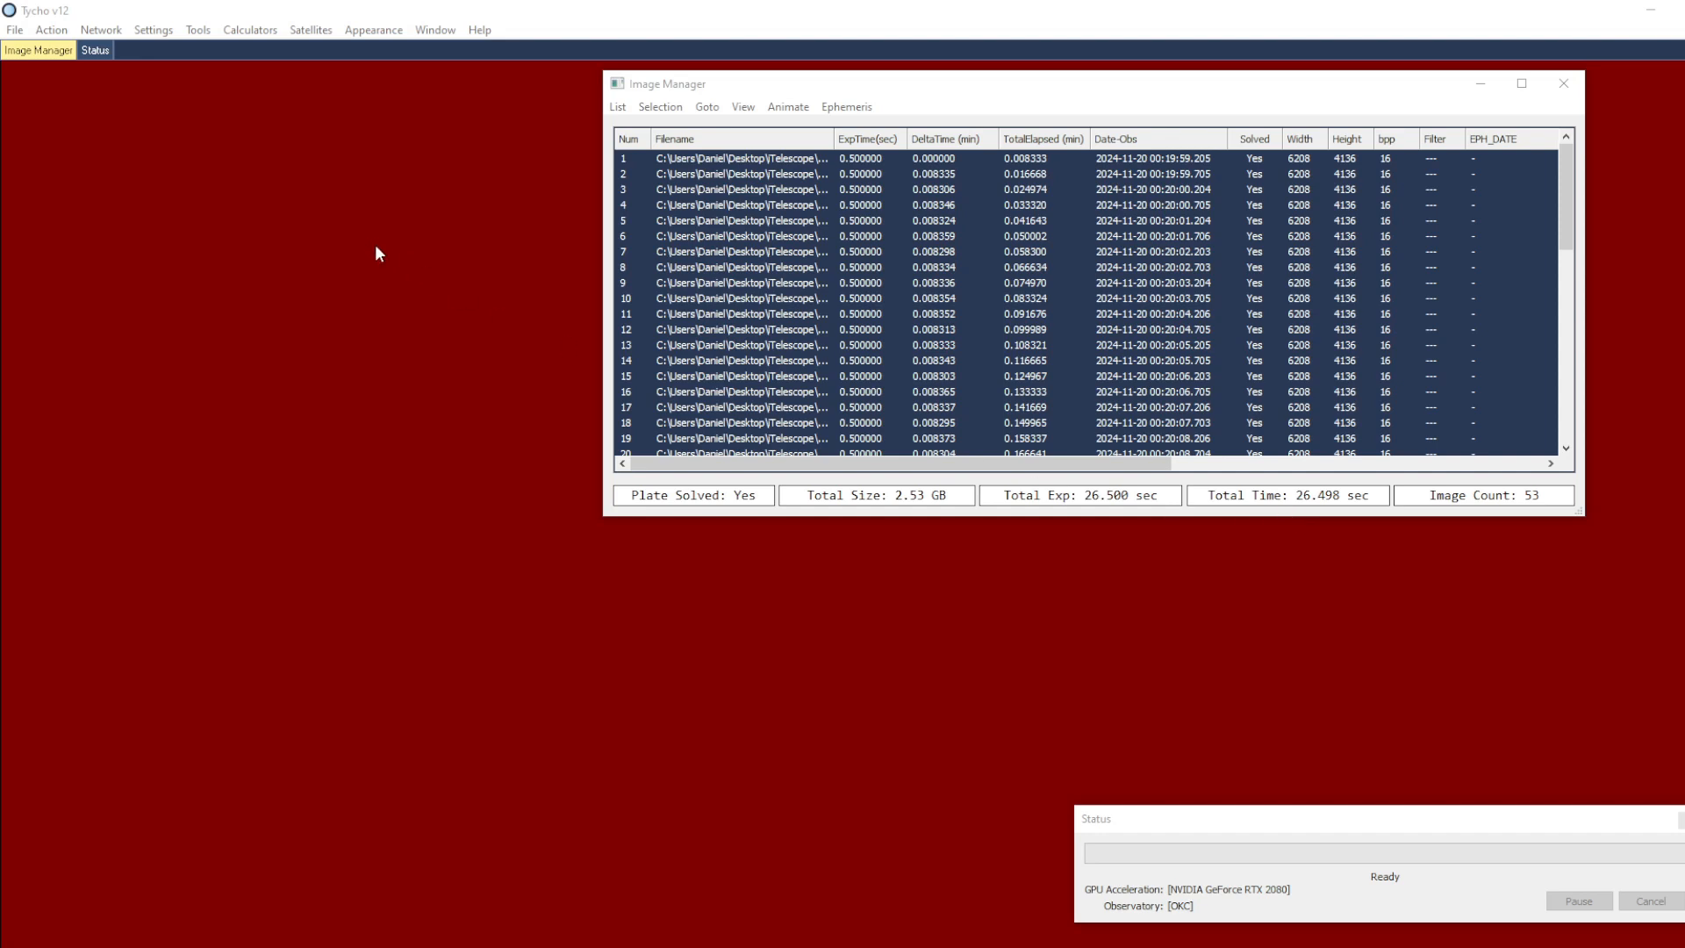
Step: Run the Fast Tracker on the 53-image set with standard sensitivity and no motion limits
left_click(53, 32)
left_click(89, 378)
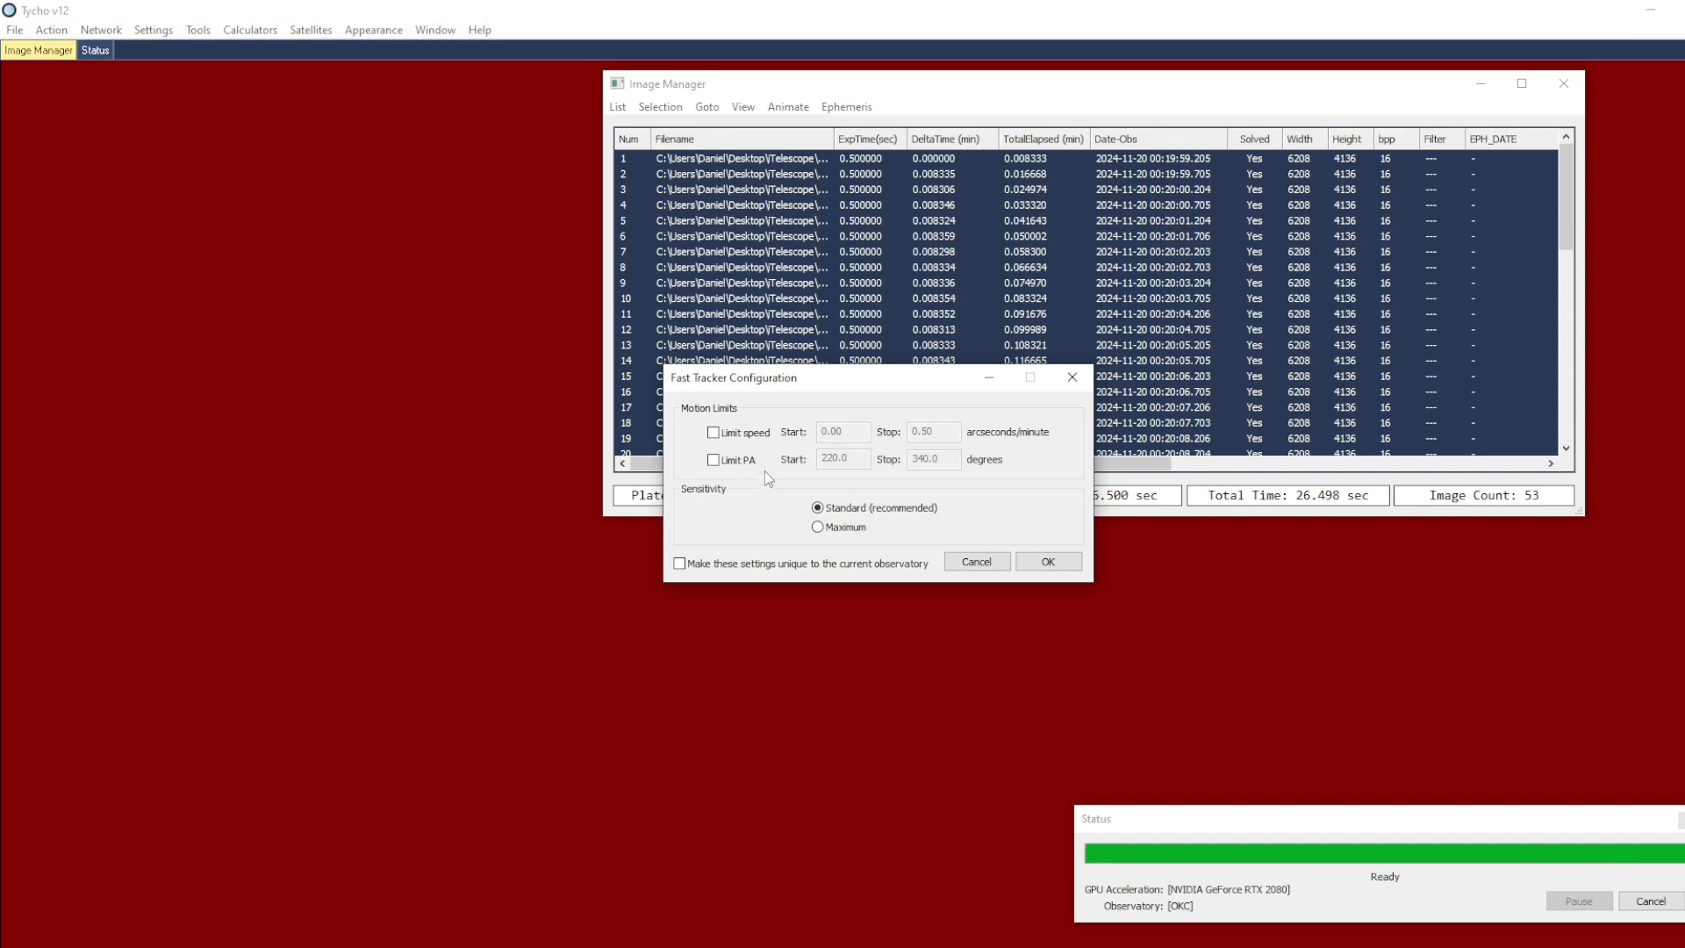
left_click(1048, 562)
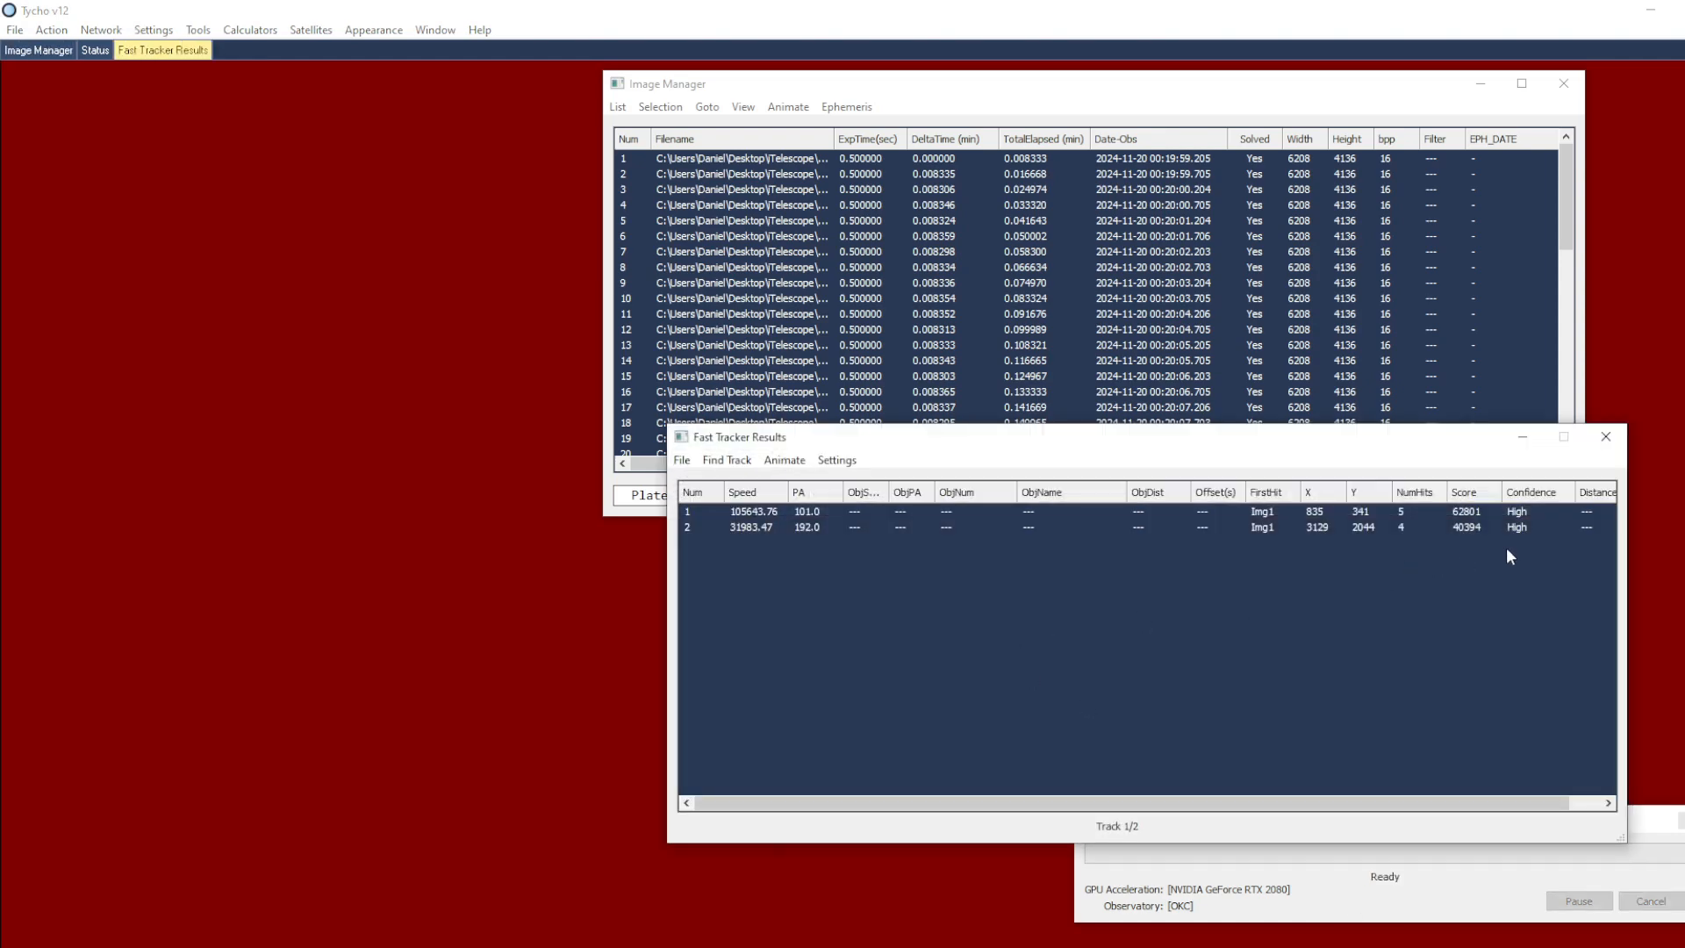
Step: Match the tracks found in the 53-image set against known artificial satellites (ArtSats)
left_click(682, 460)
left_click(764, 501)
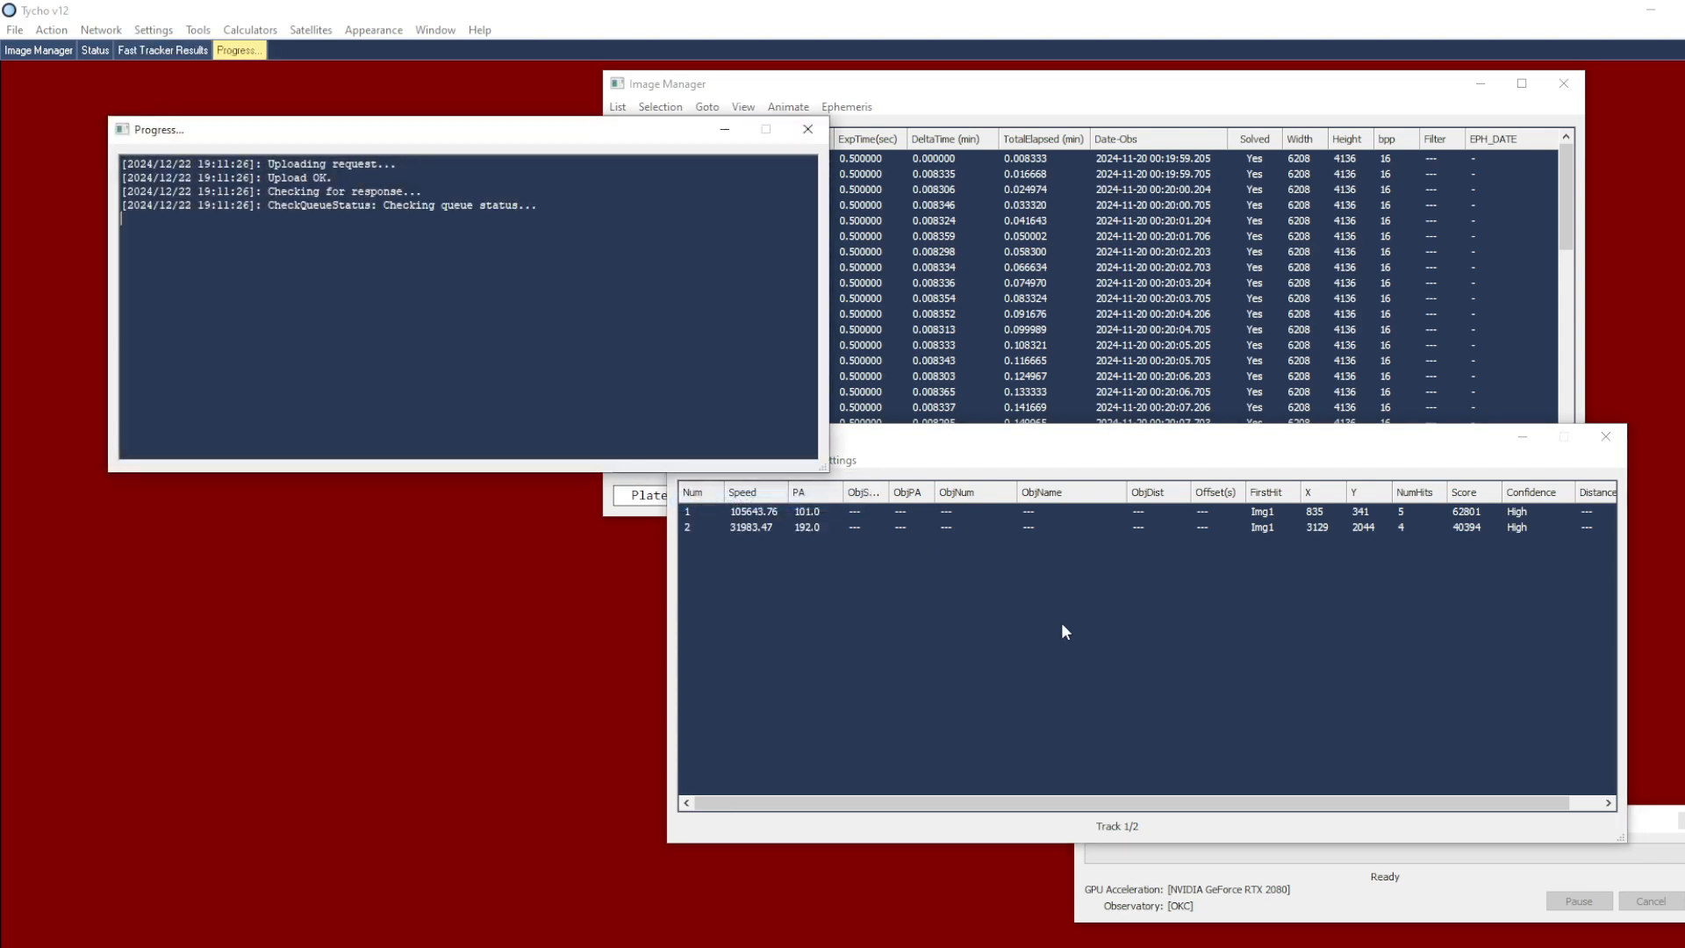
left_click(1061, 632)
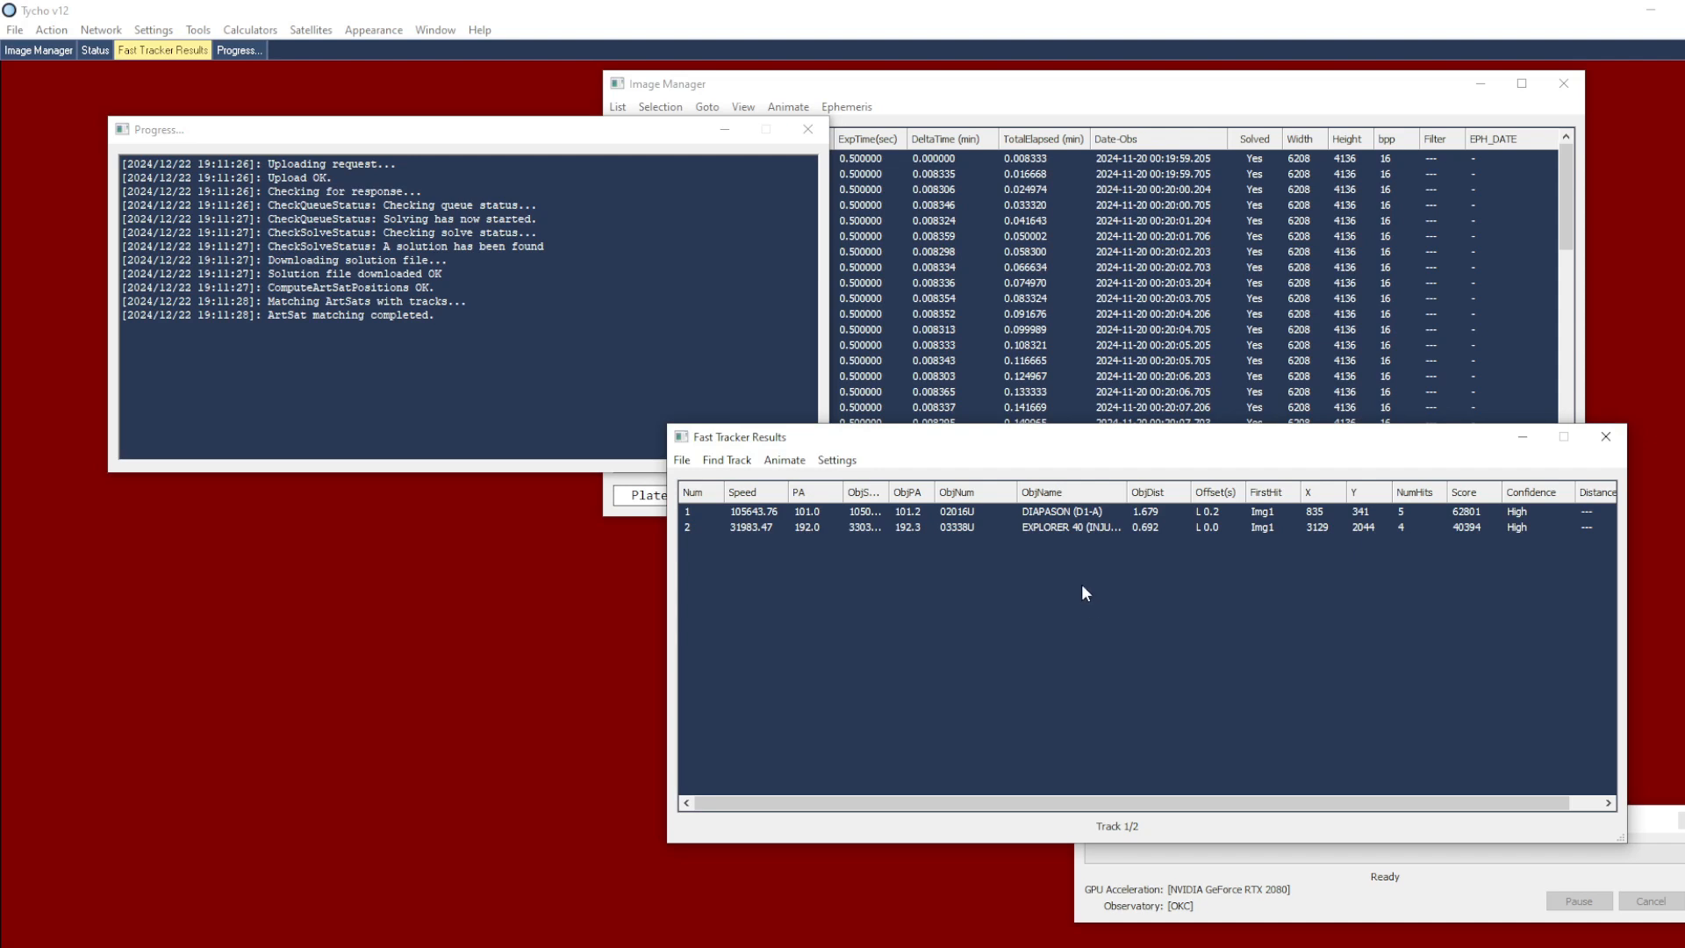
Step: Inspect the tracked image stacks of the DIAPASON (D1-A) and EXPLORER 40 detections
double_click(1053, 513)
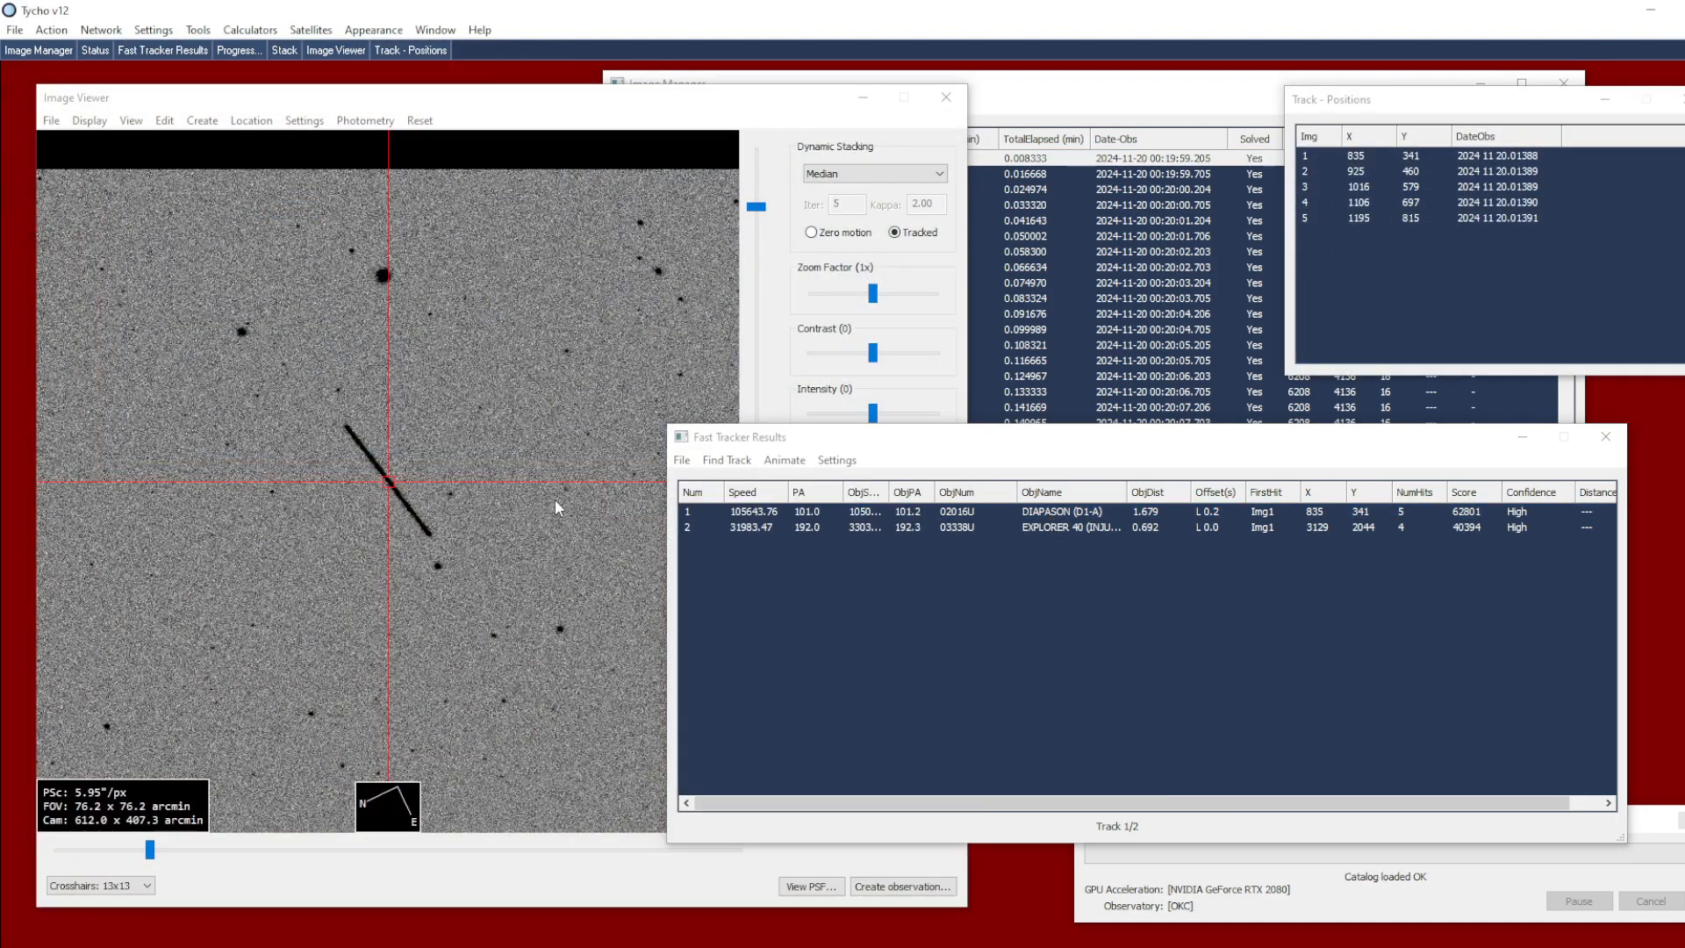
scroll(430, 511, "up", 1)
left_click(776, 513)
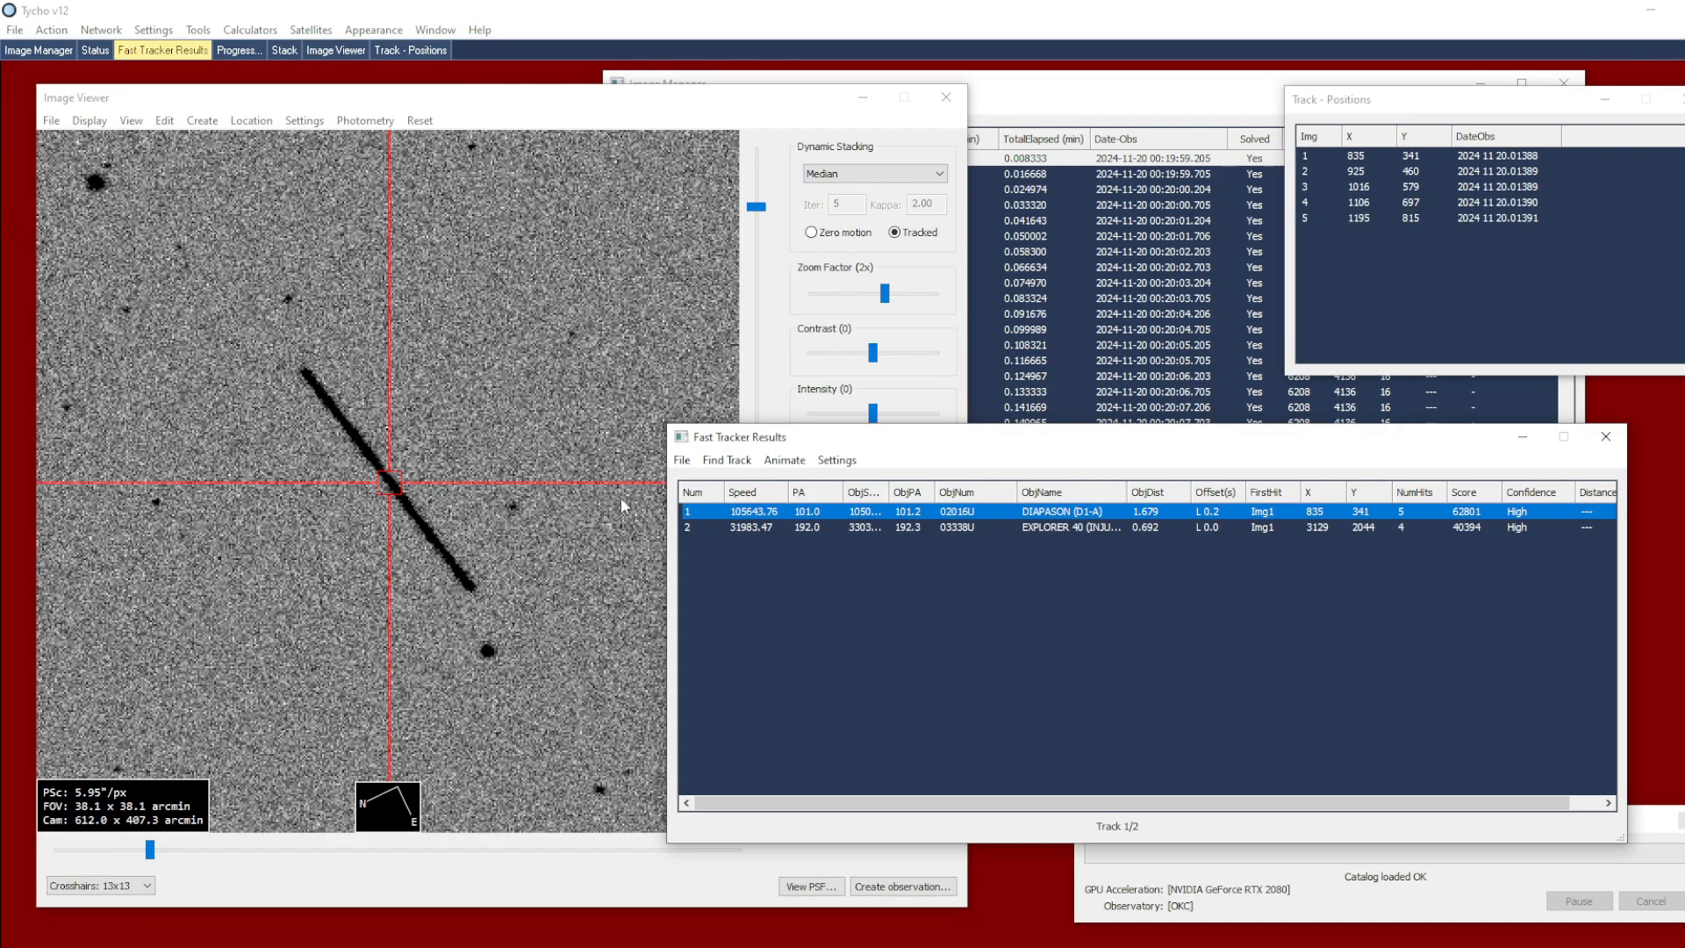
scroll(441, 546, "down", 1)
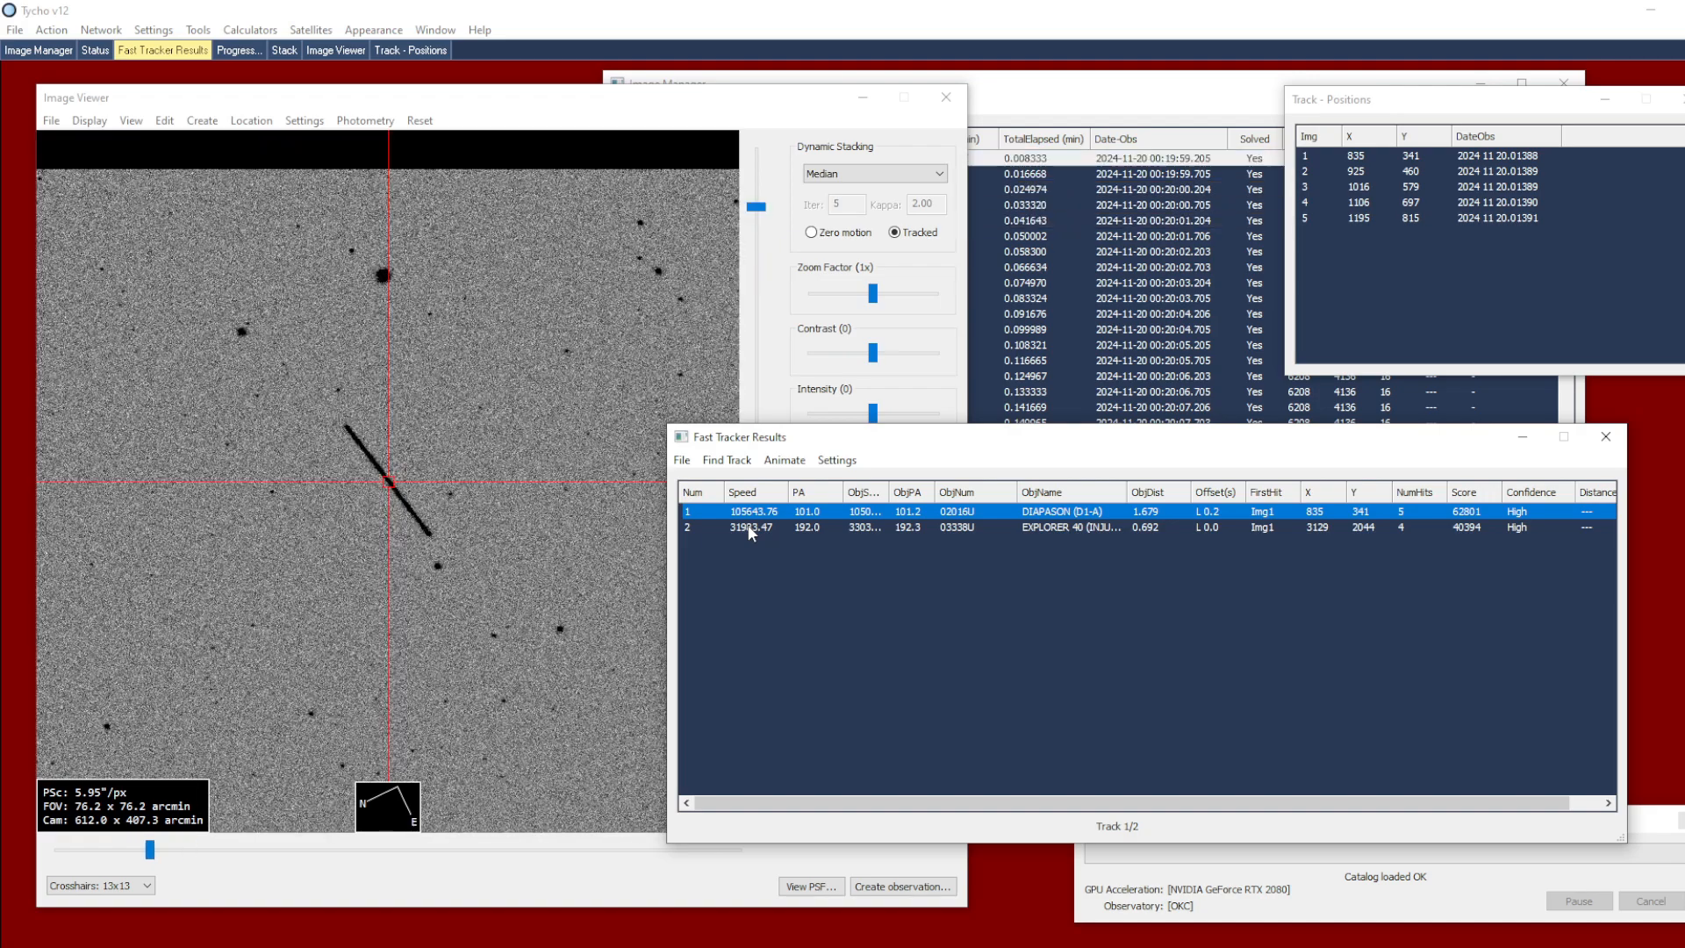
left_click(750, 532)
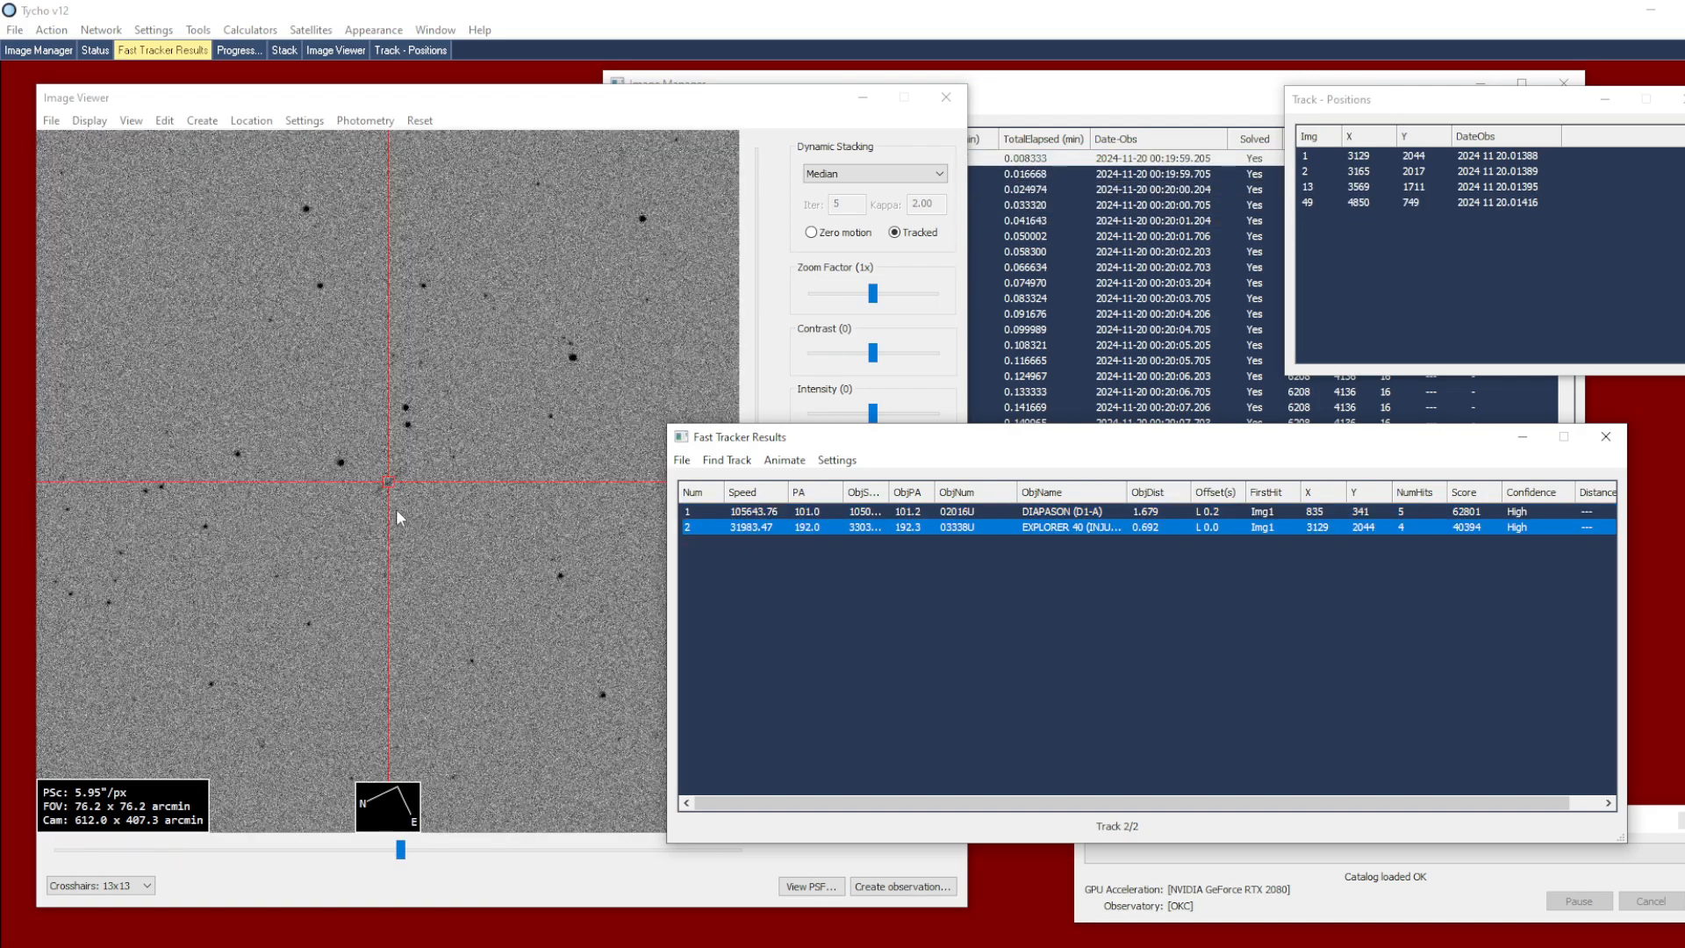
scroll(400, 516, "up", 1)
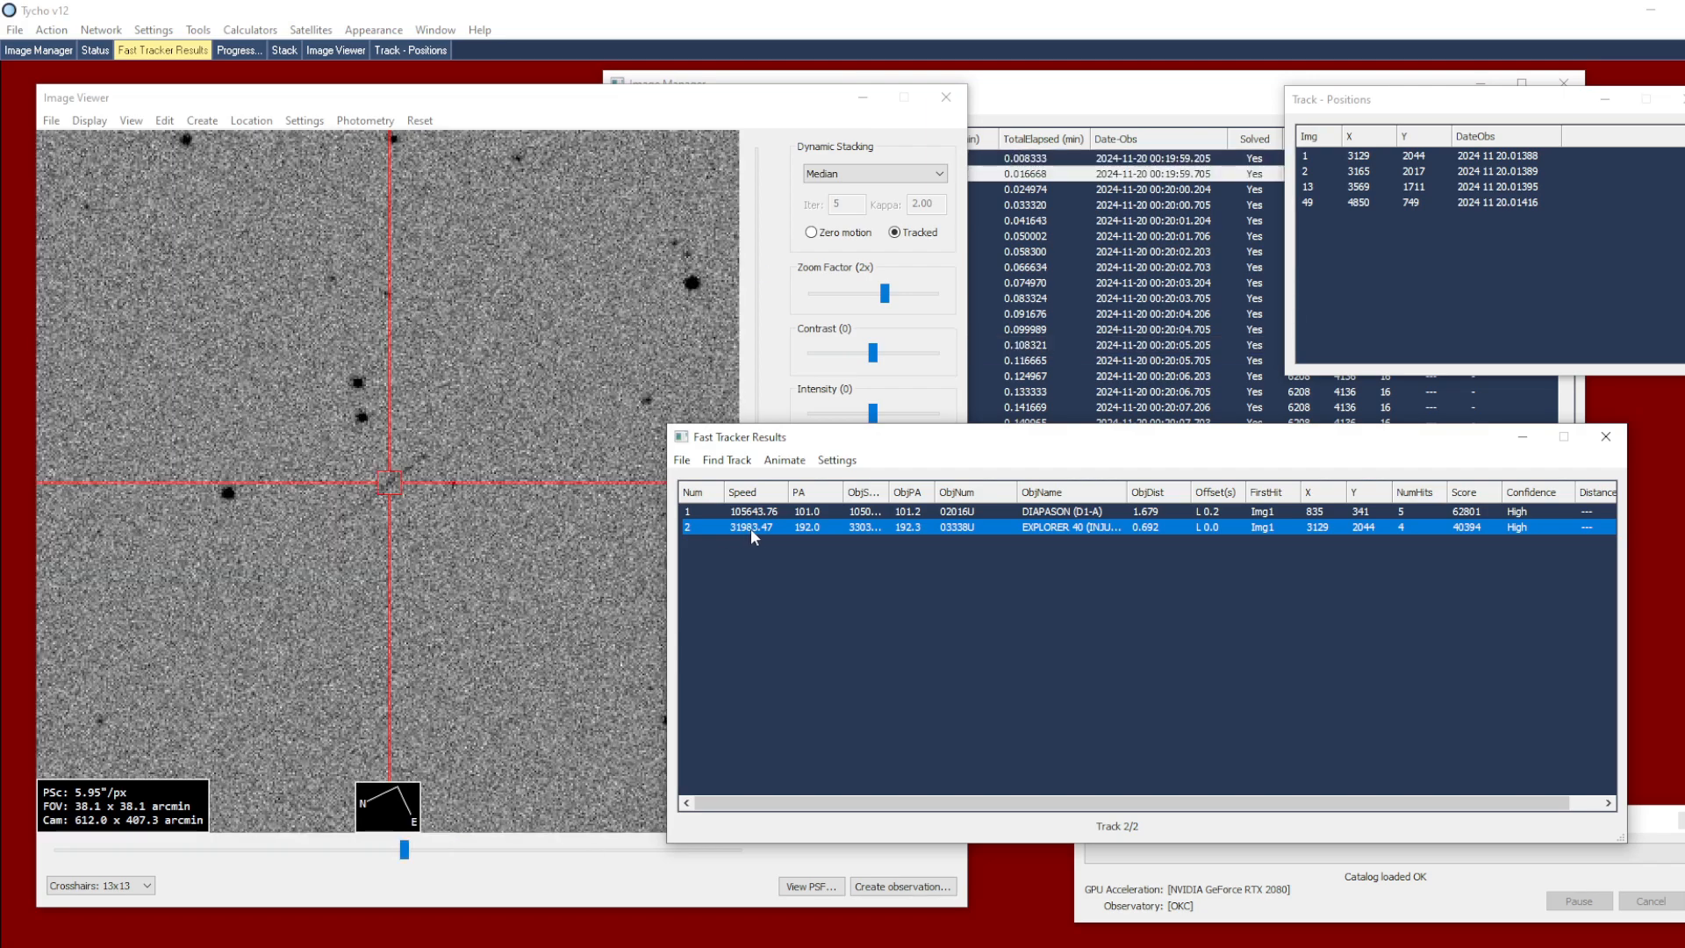
scroll(411, 511, "down", 1)
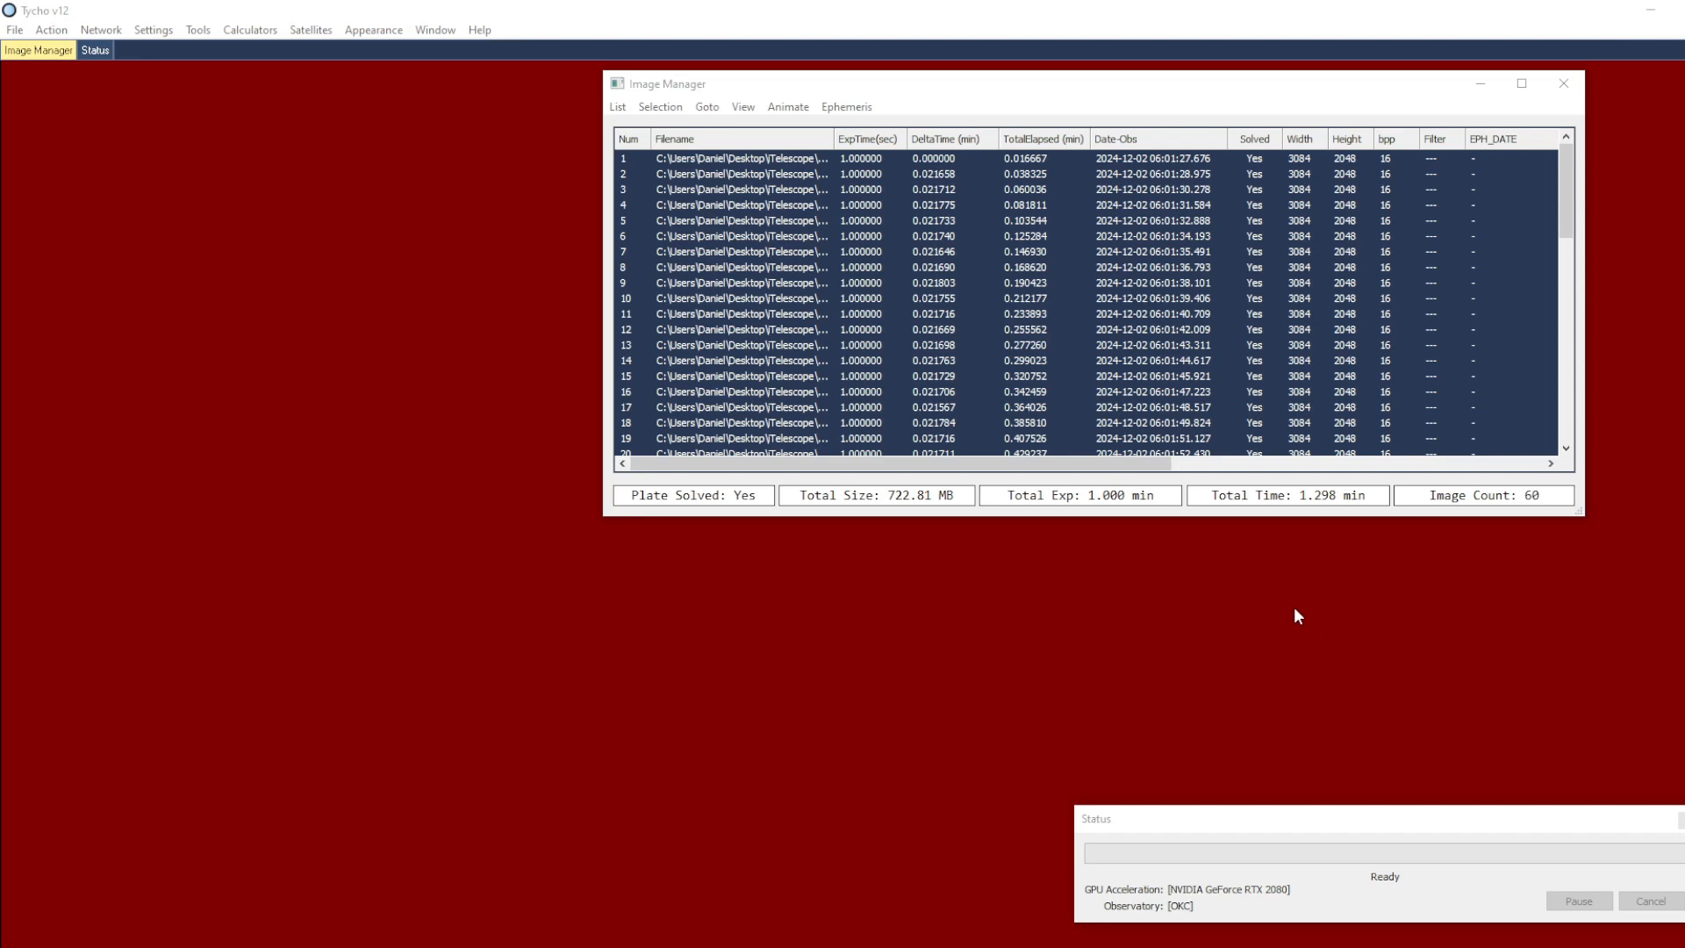
Step: Run the Fast Tracker on the 60-image set from 2024-12-02 with standard sensitivity, and match its tracks against known artificial satellites (ArtSats)
left_click(52, 30)
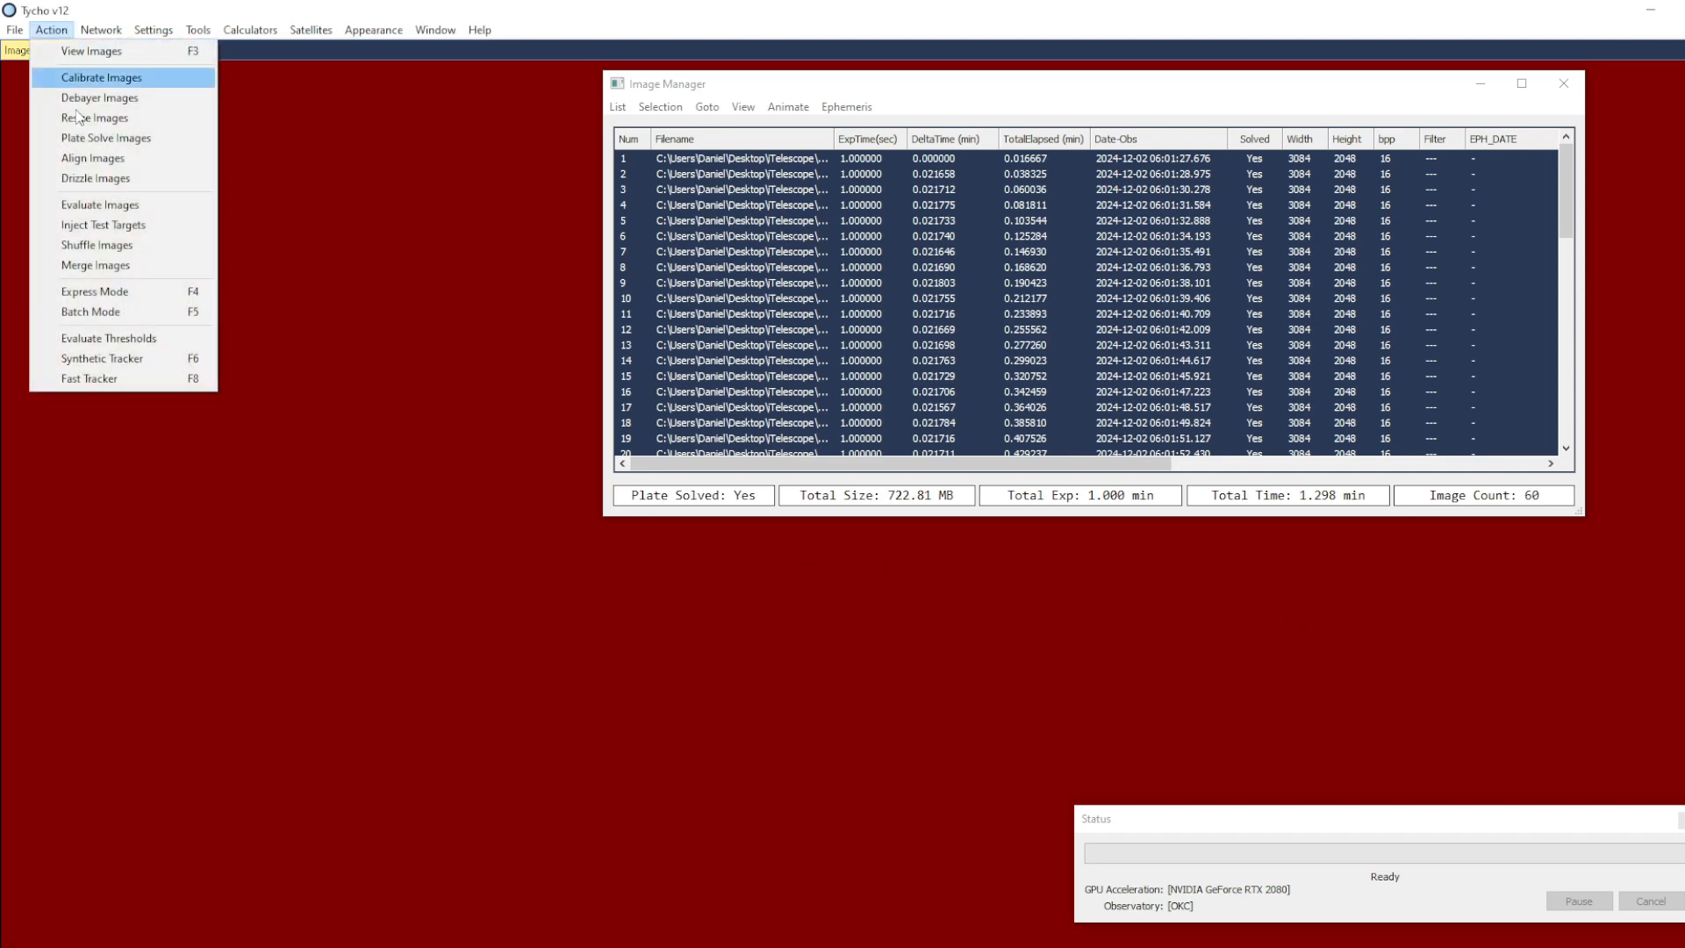
left_click(92, 379)
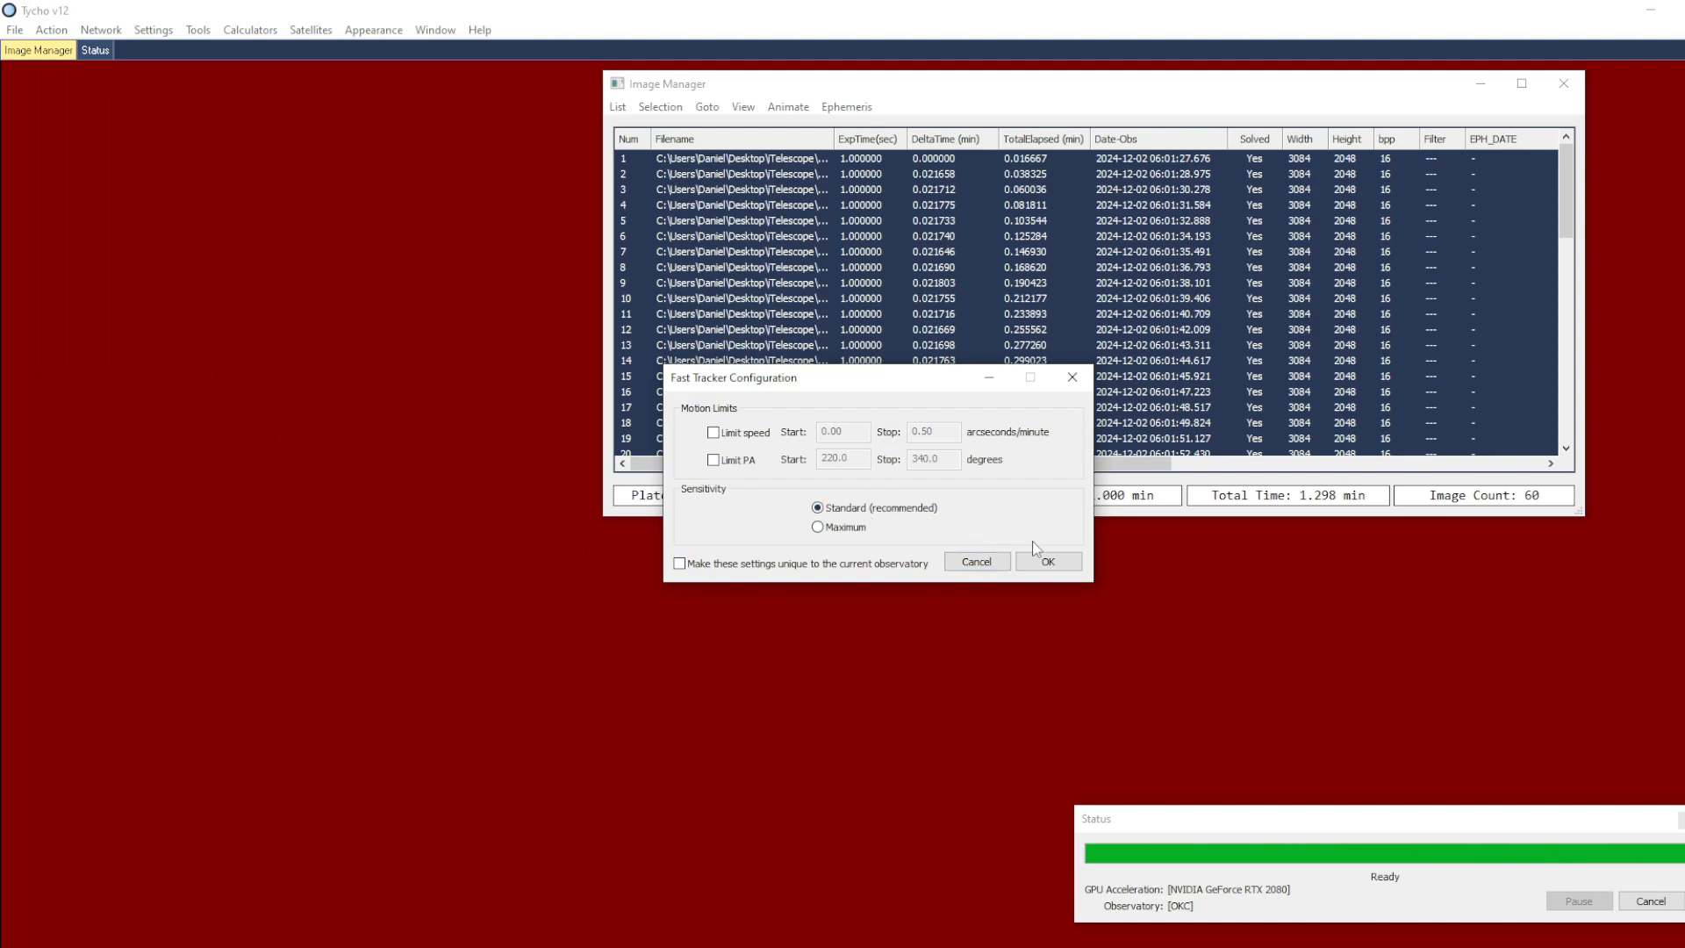
left_click(1047, 562)
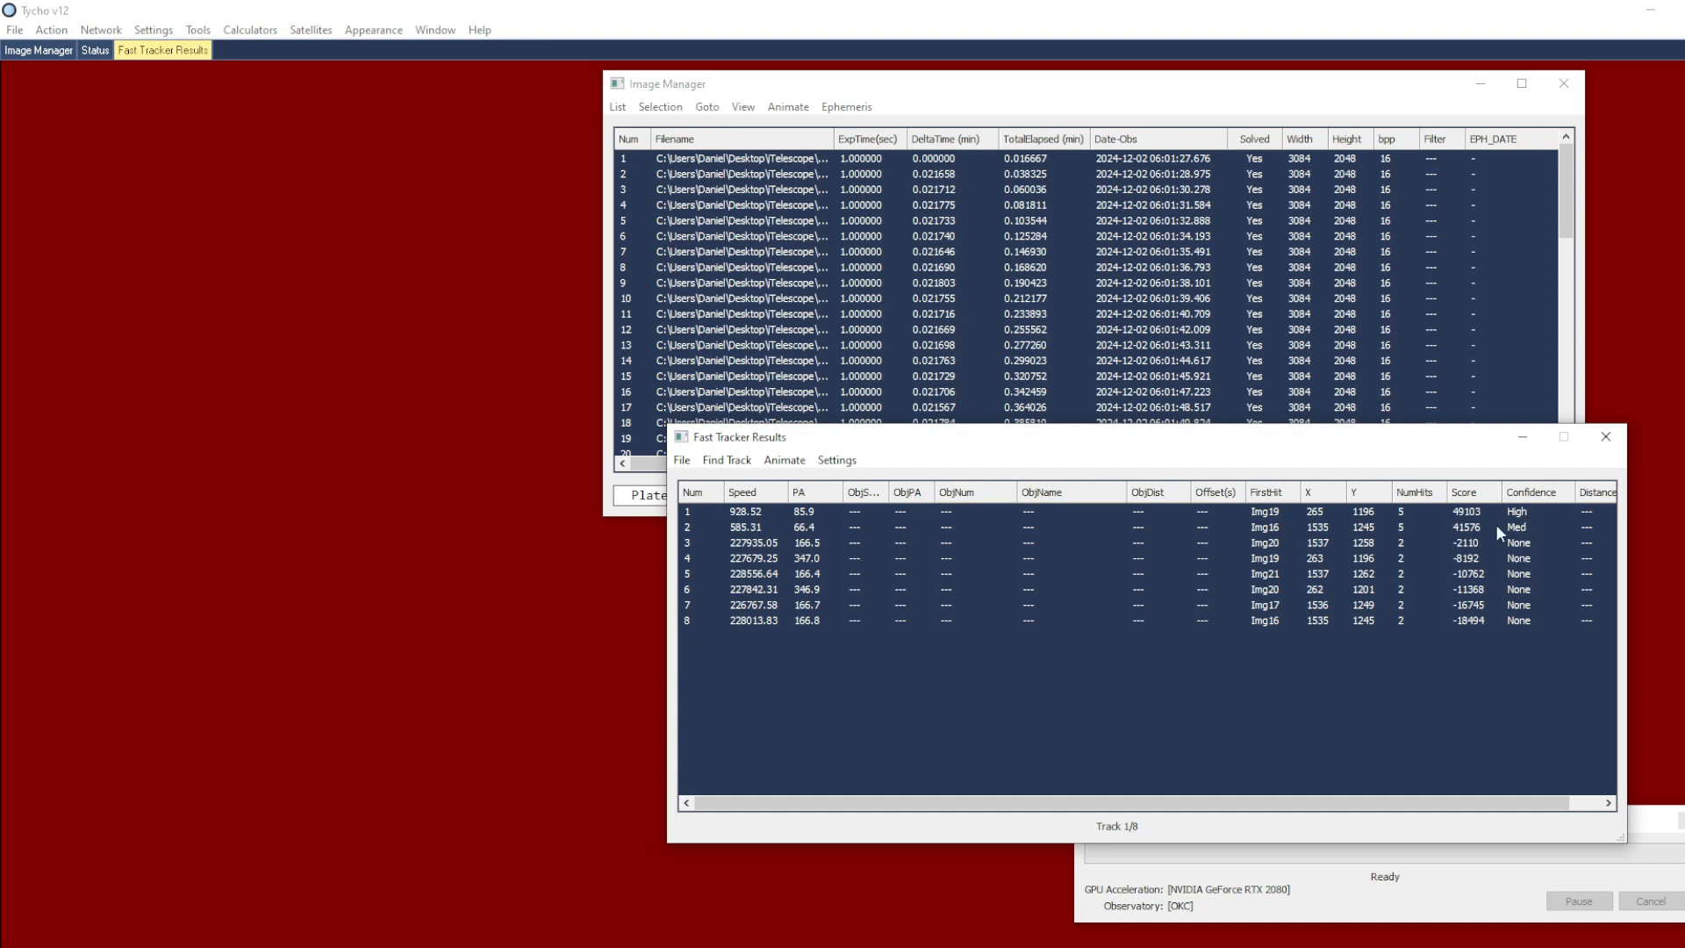
left_click(682, 460)
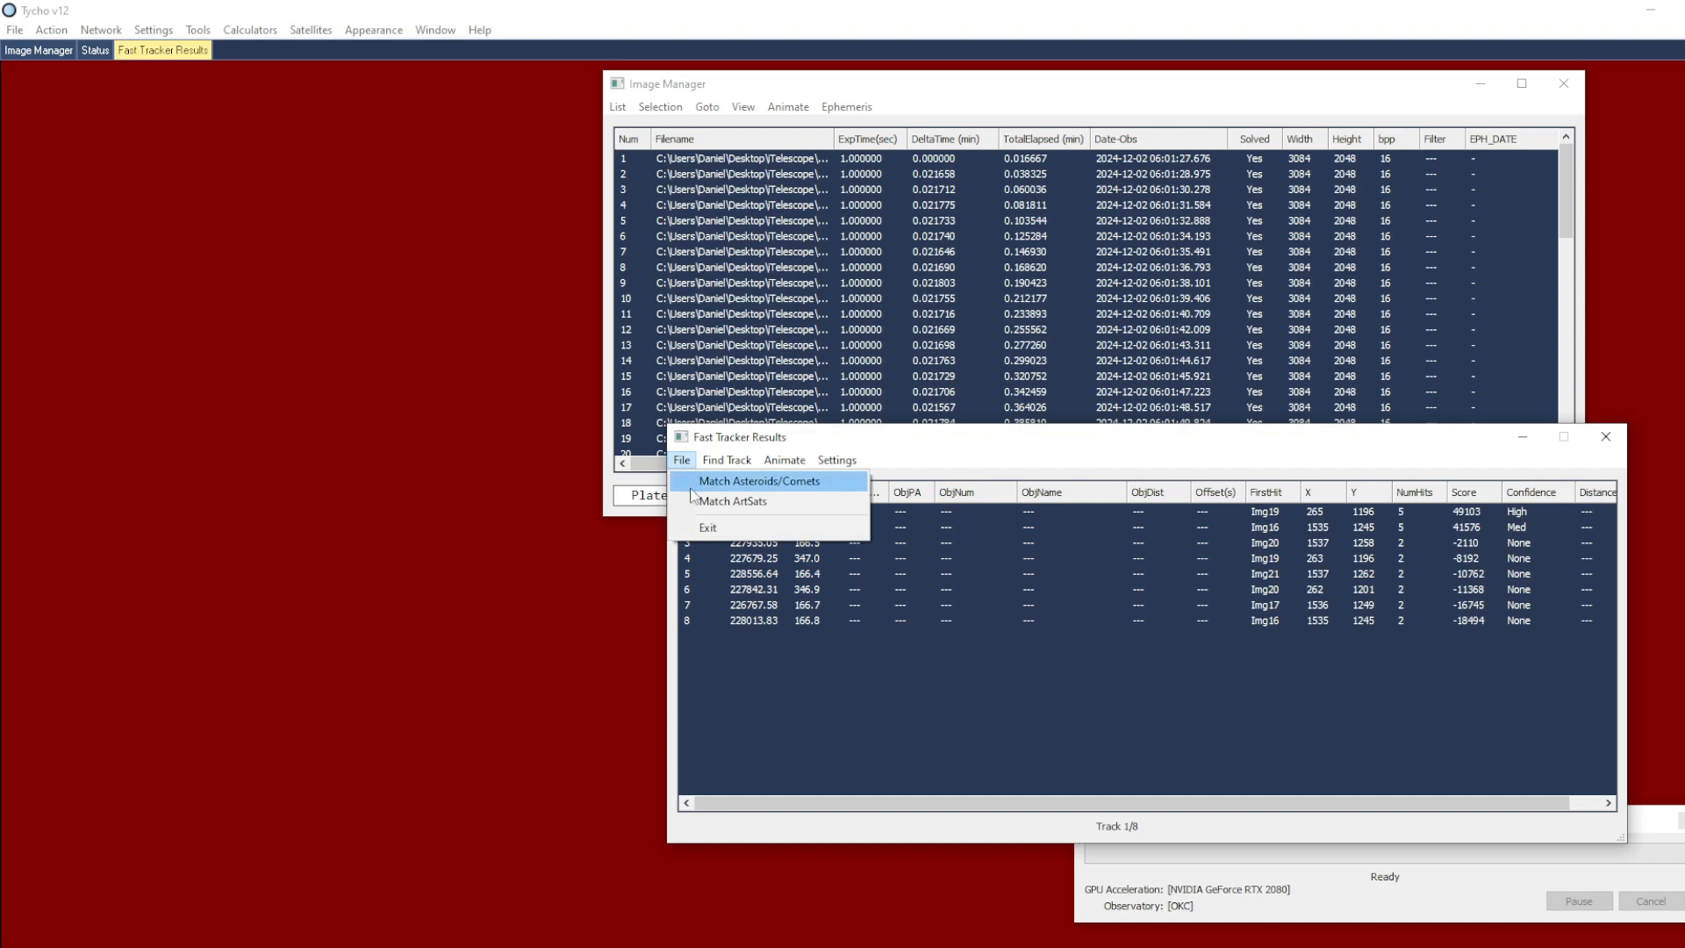
left_click(772, 506)
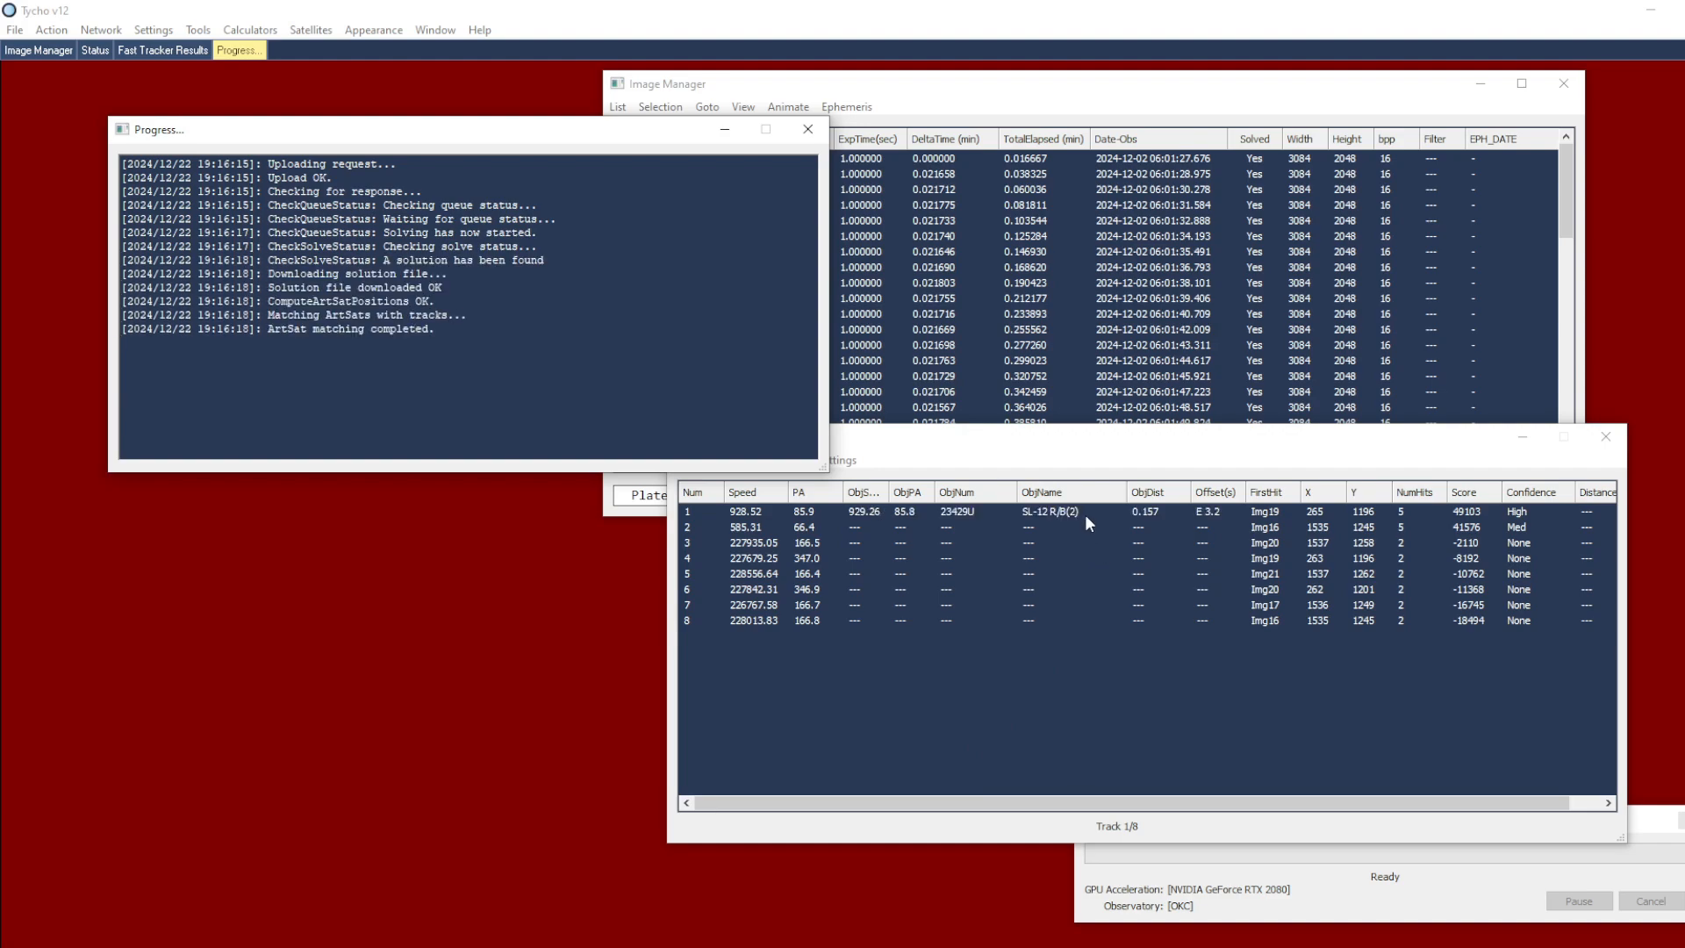
Step: Inspect the tracked image stacks of the SL-12 R/B(2) detection and the unidentified track 2, magnifying track 2 to 4x
double_click(1085, 514)
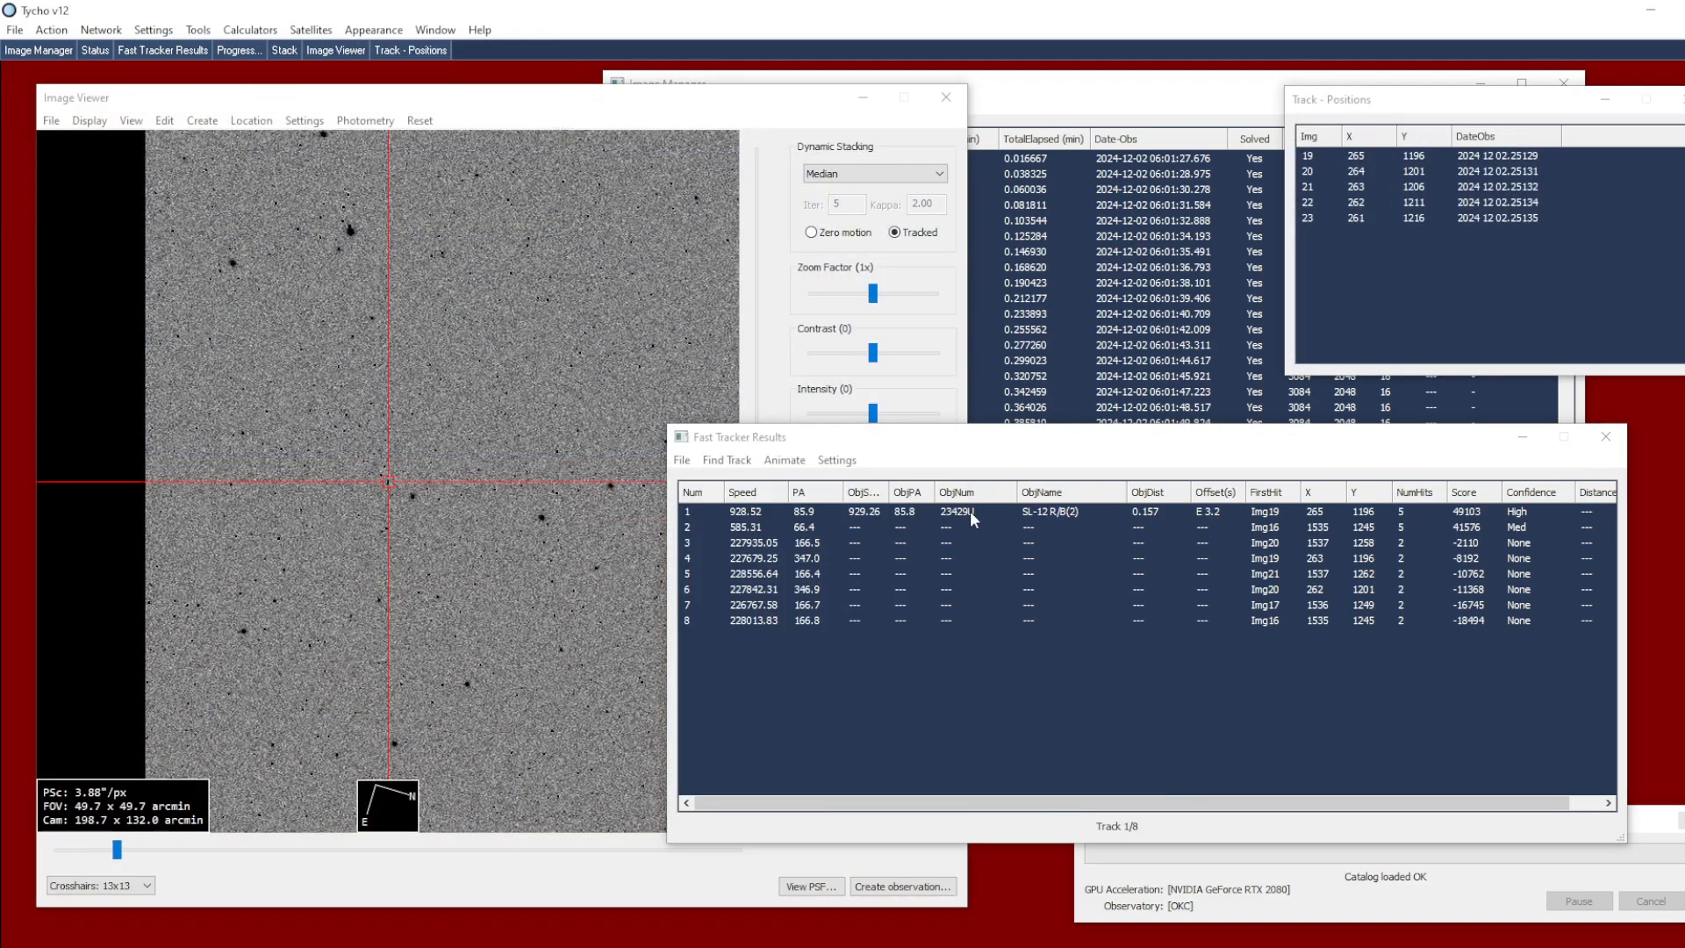
left_click(1033, 526)
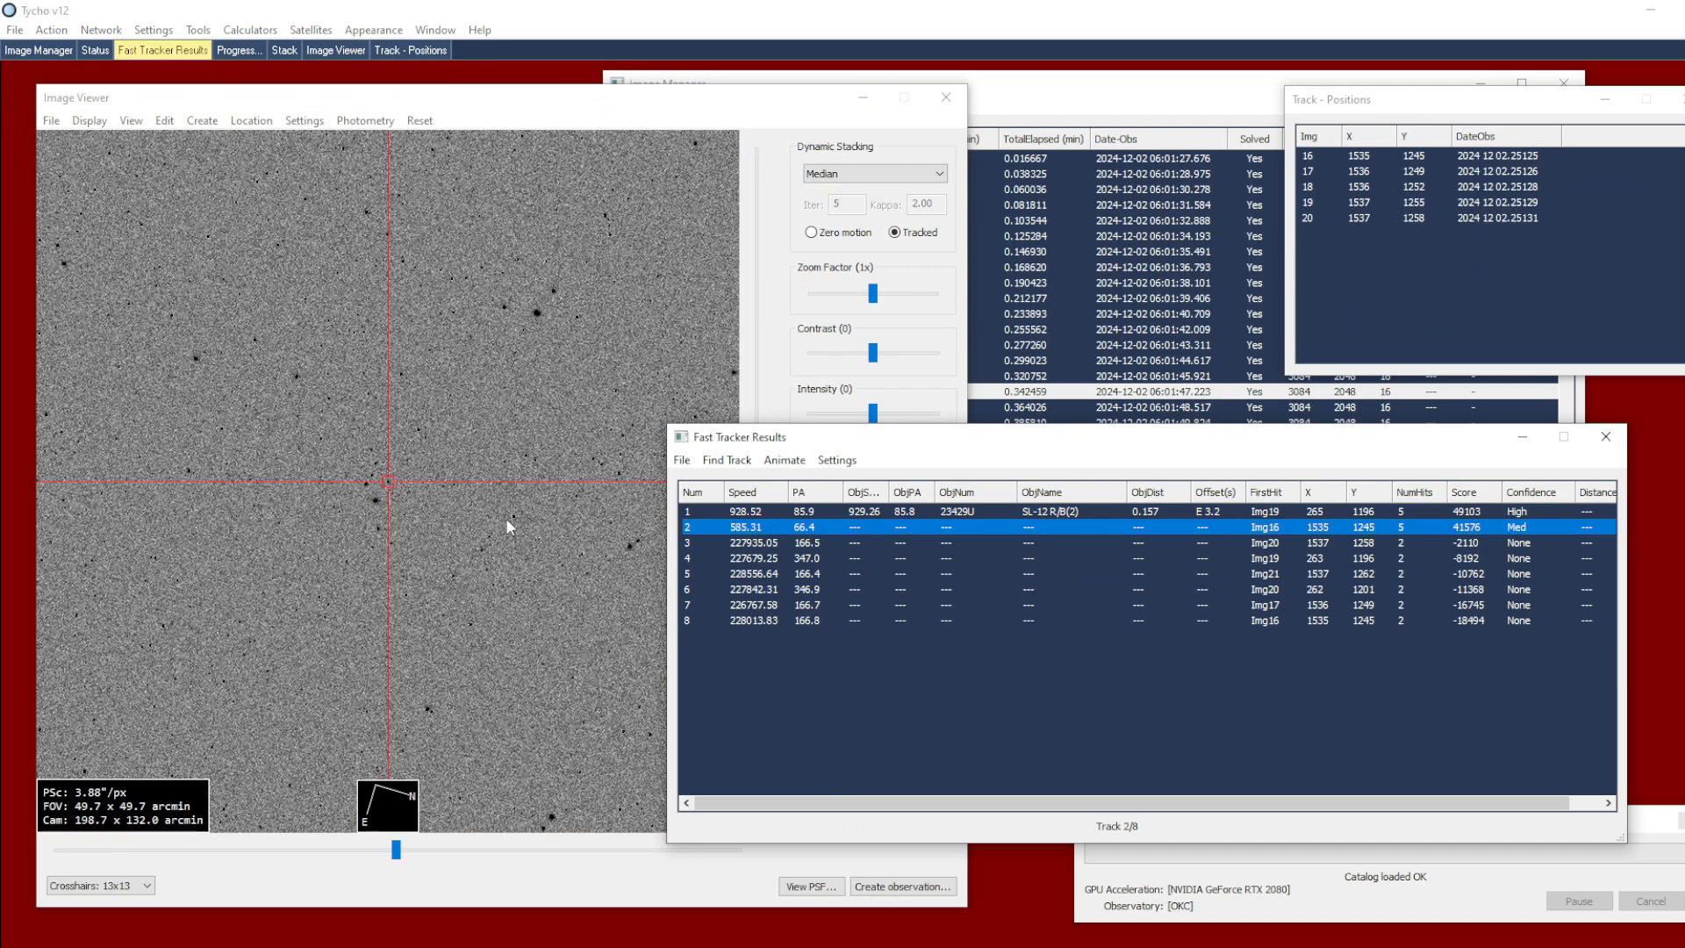
scroll(512, 516, "up", 1)
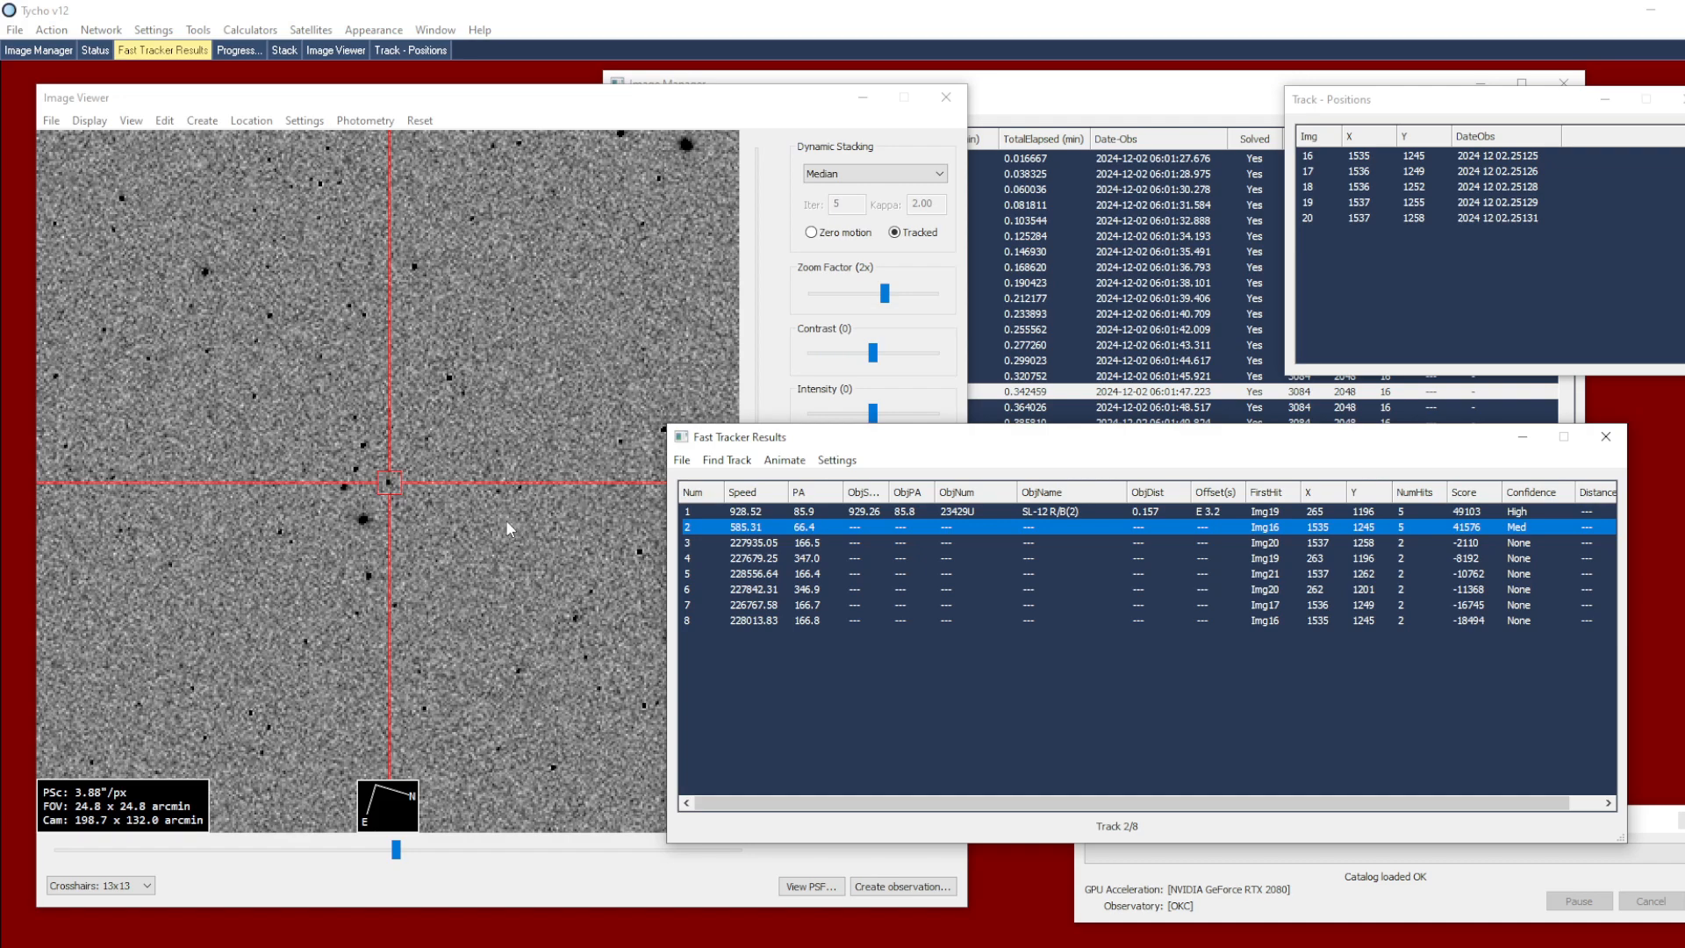
scroll(505, 529, "up", 1)
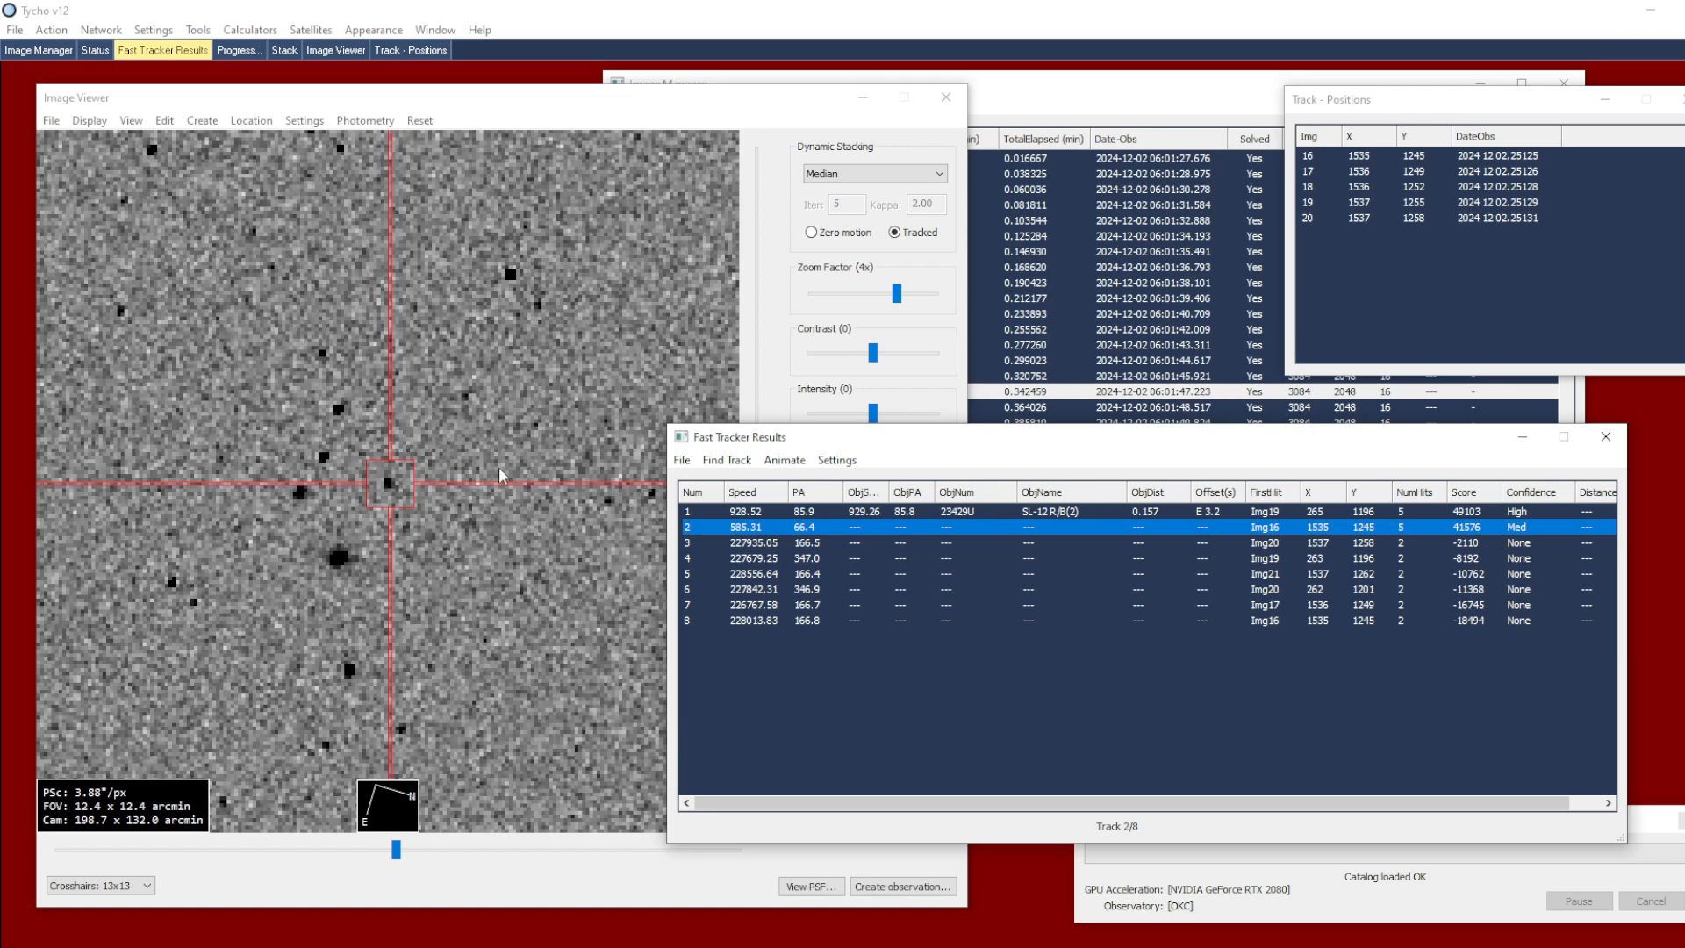
Step: Step through the individual images of the set and follow the unidentified track 2 object from frame to frame
left_click(998, 395)
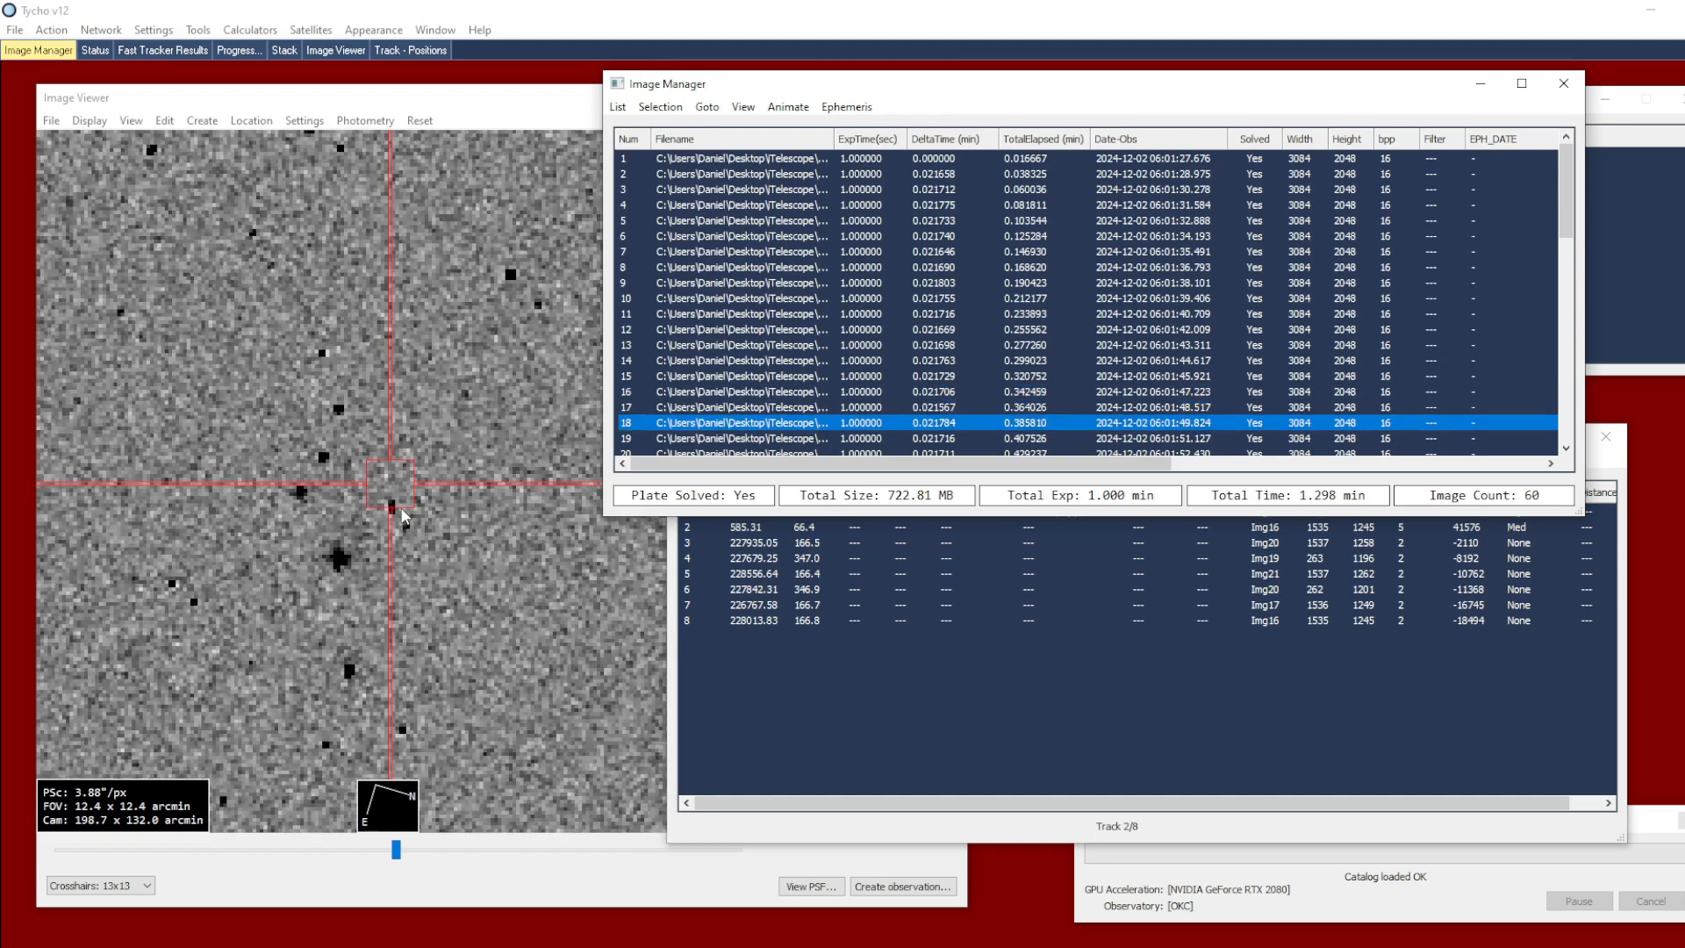
left_click(428, 520)
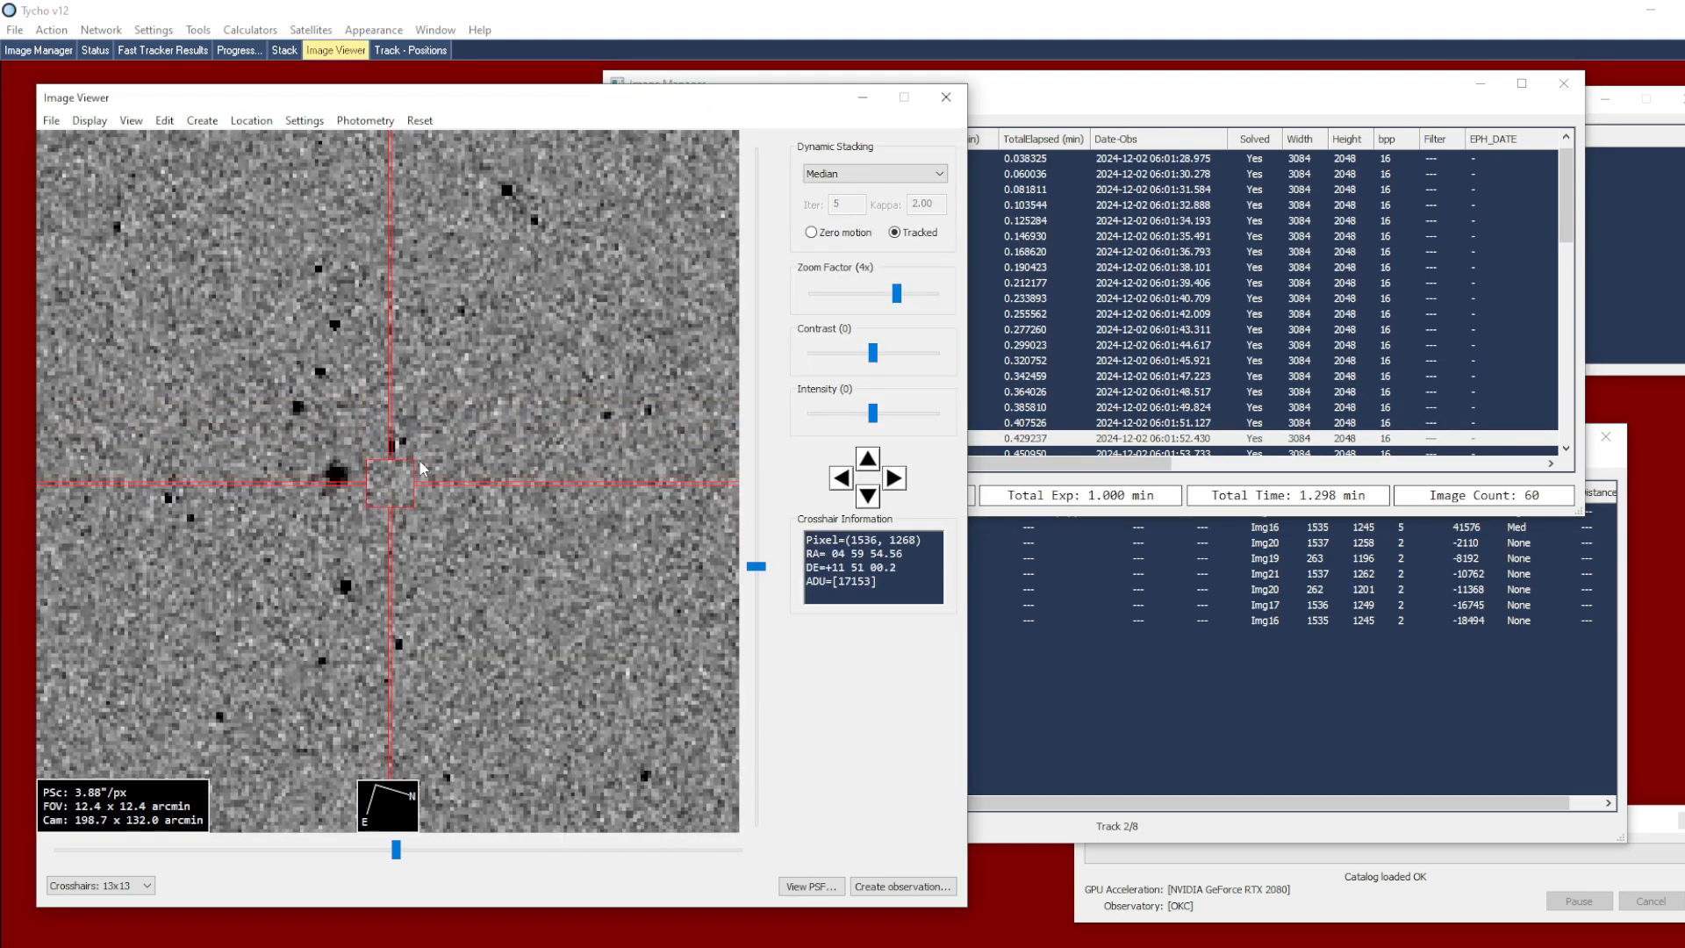
left_click(1029, 448)
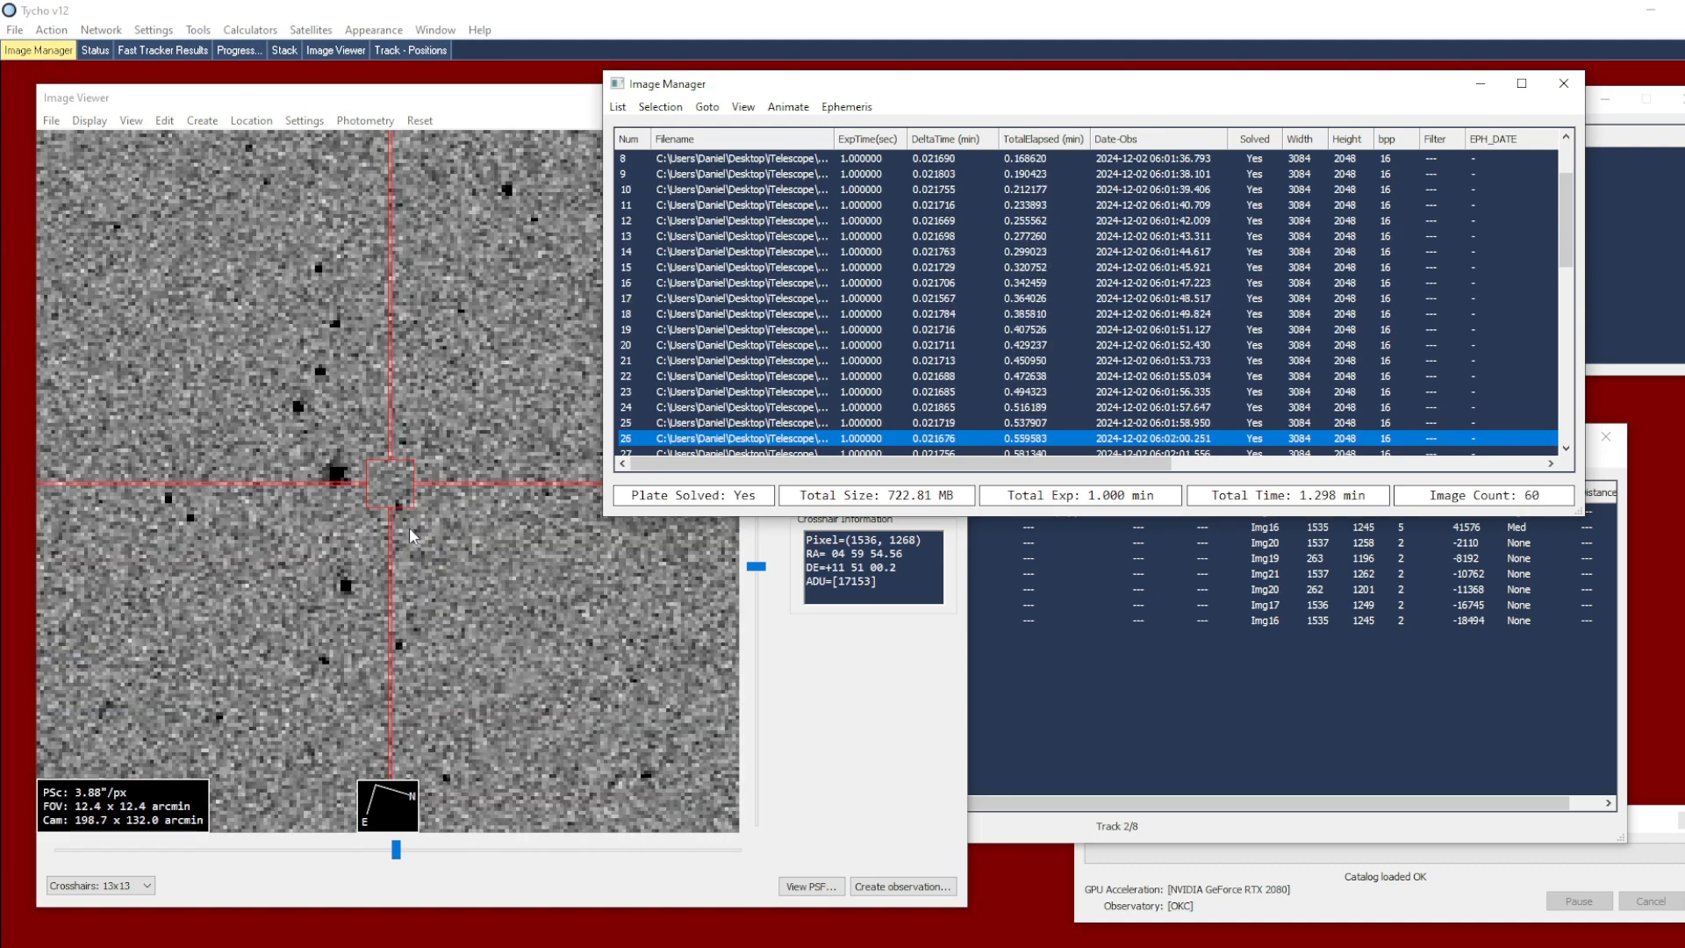
left_click(415, 530)
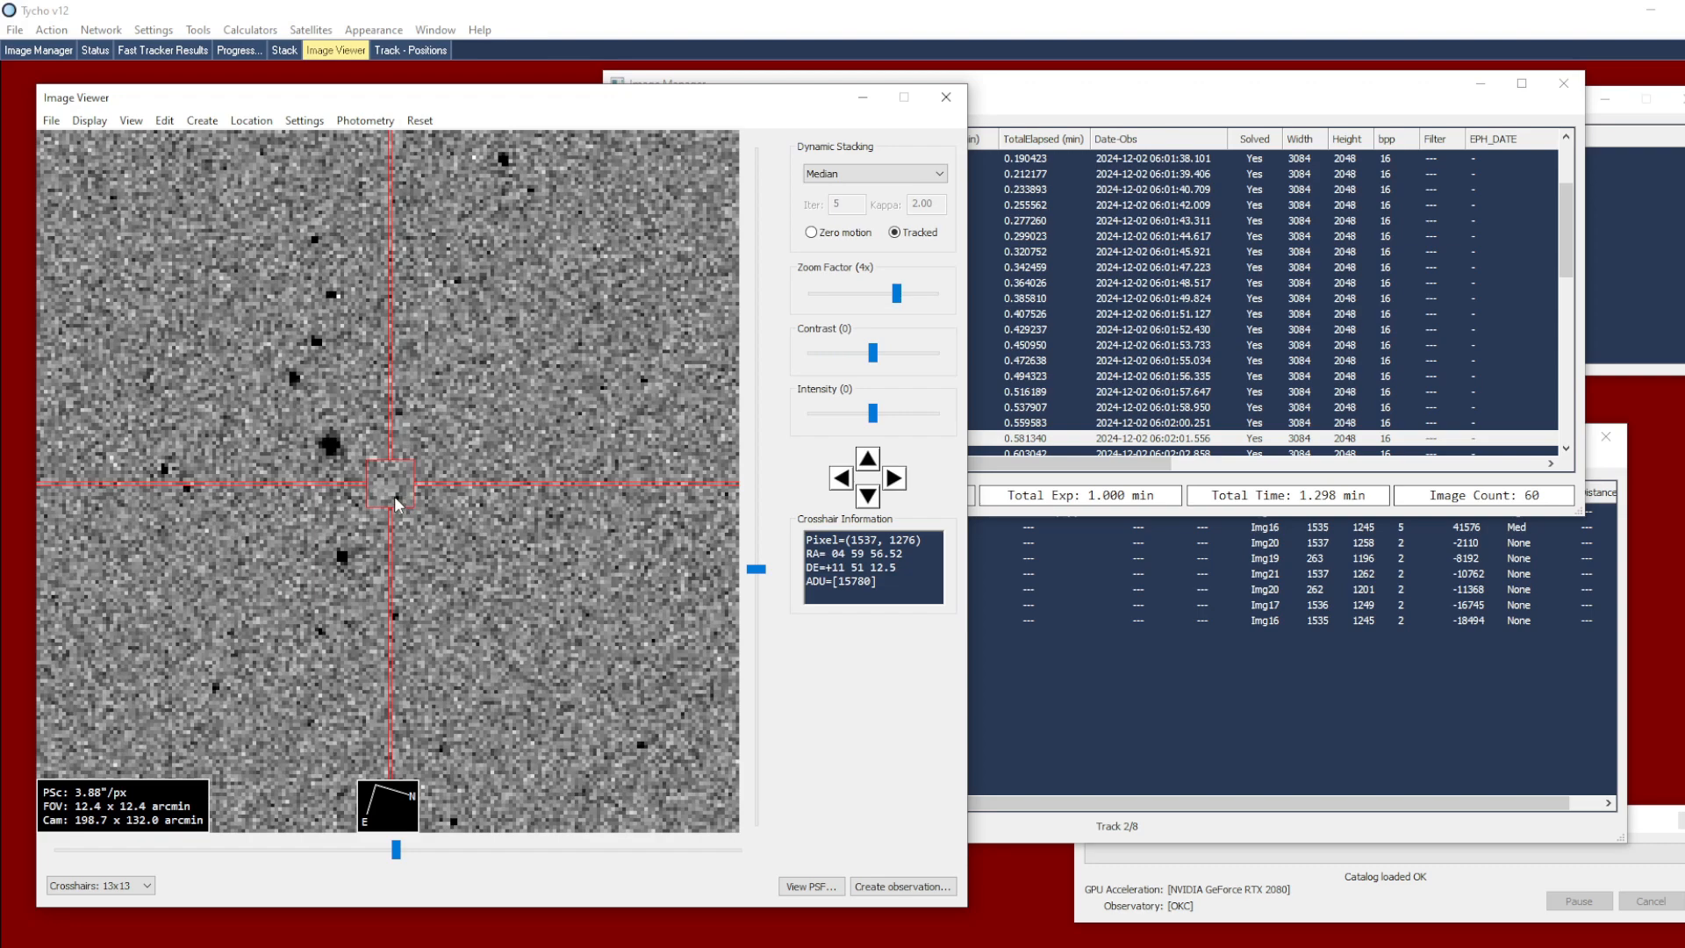
left_click(1032, 456)
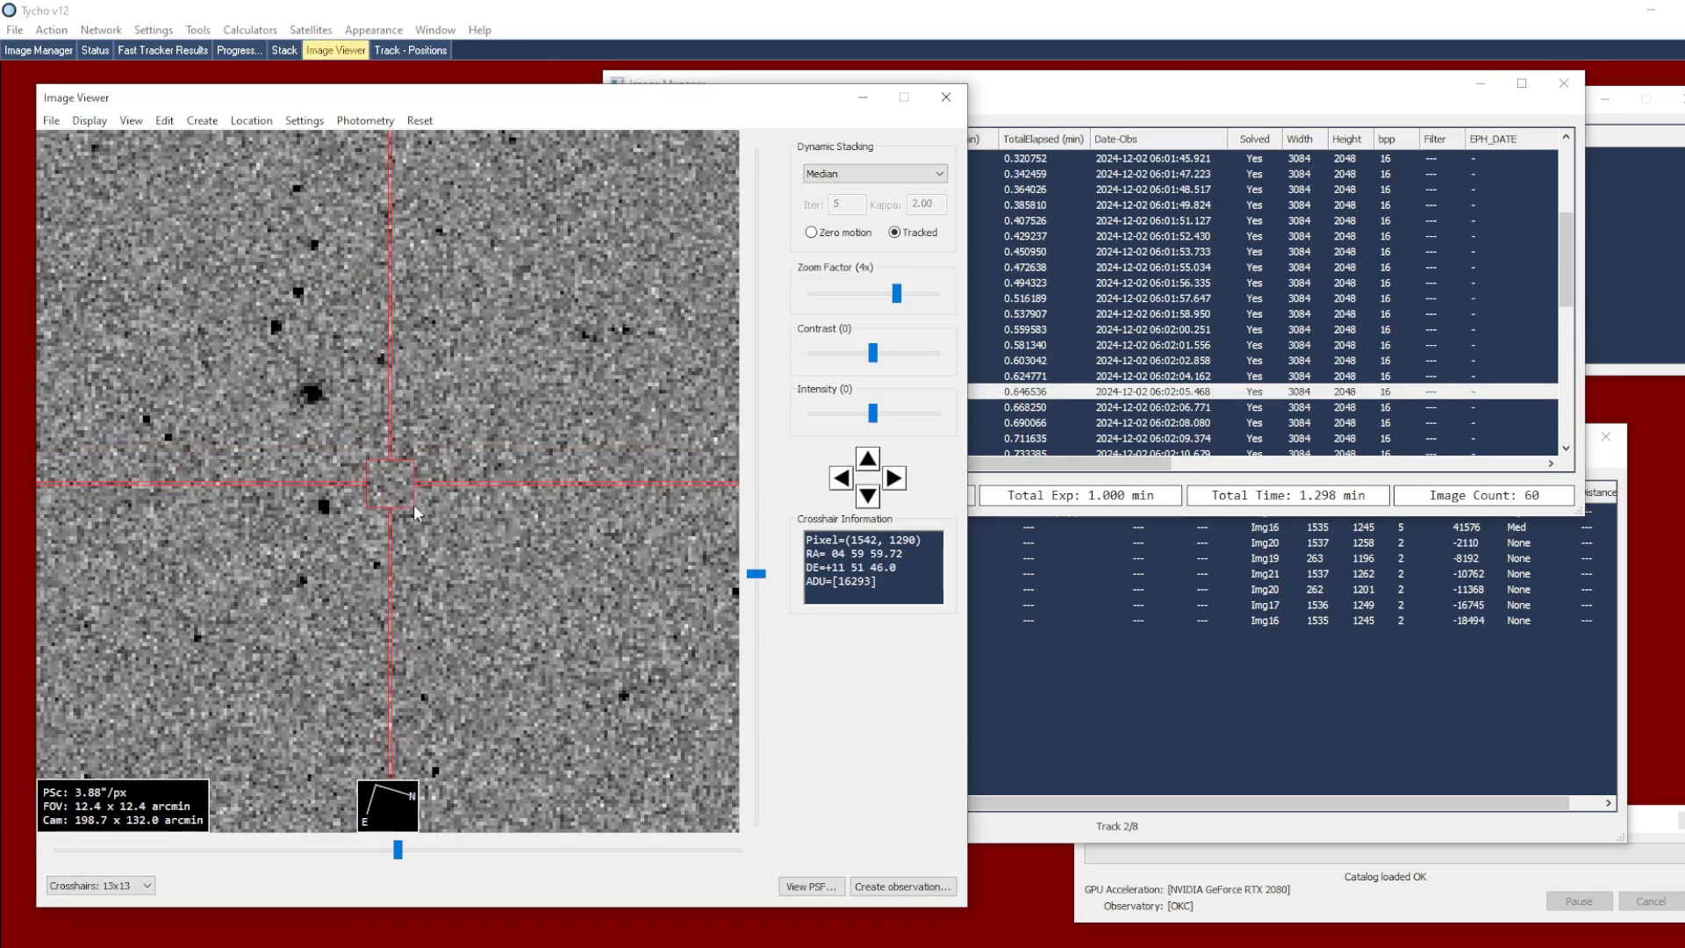
left_click(407, 516)
left_click(1011, 396)
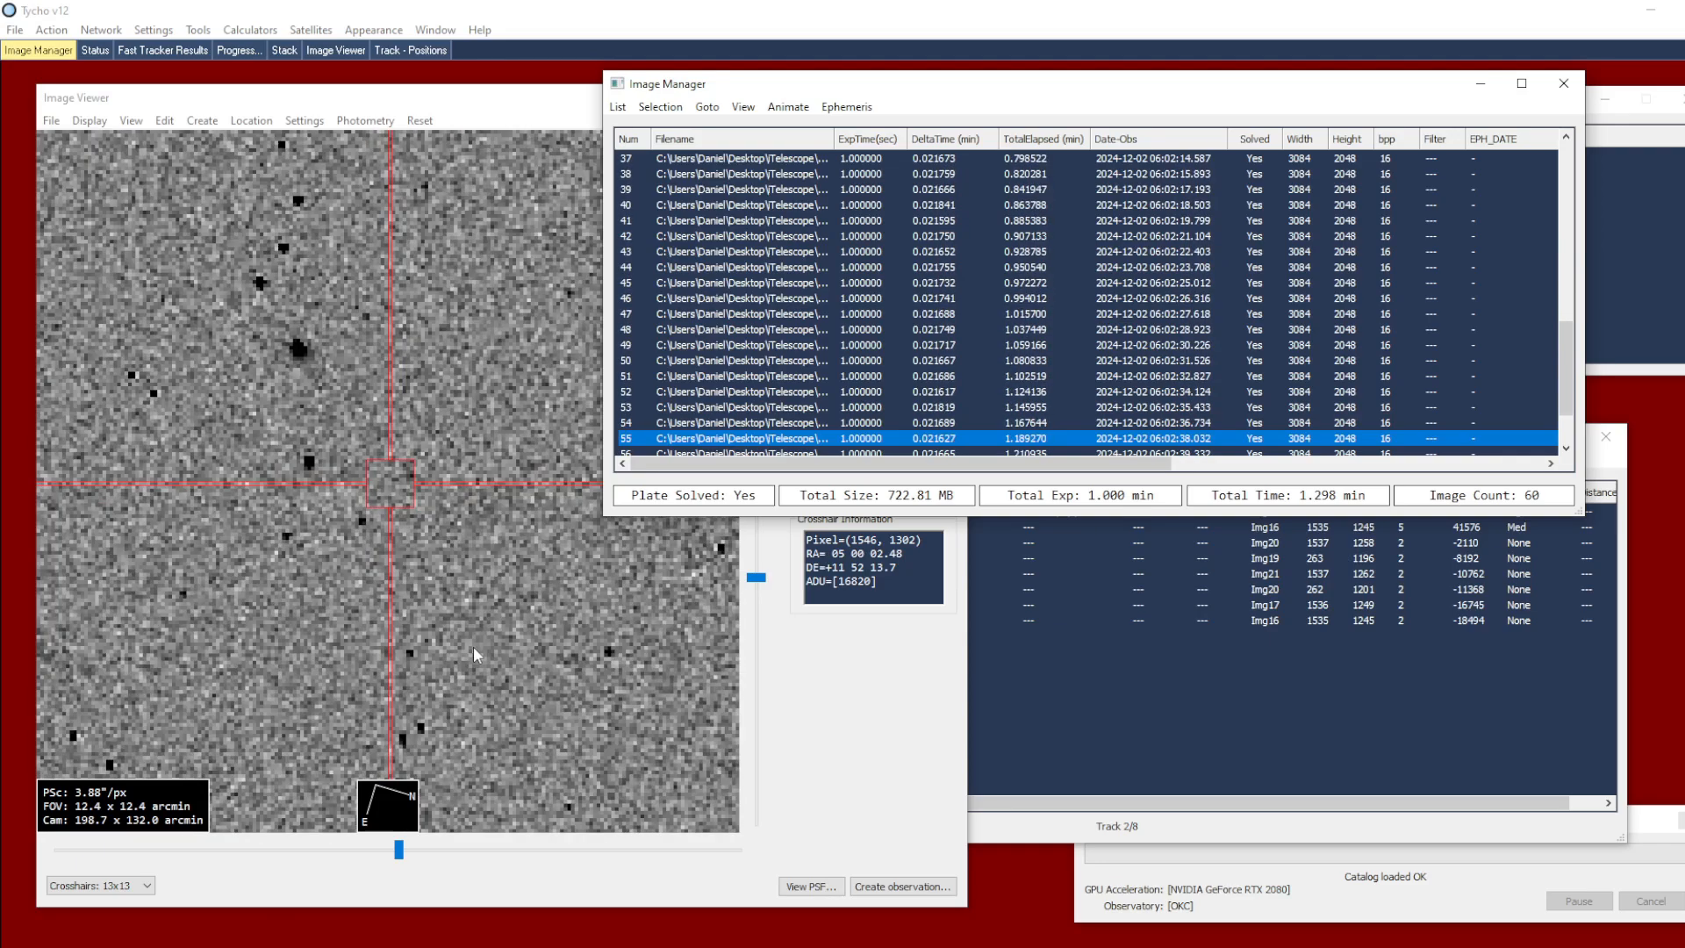
left_click(466, 646)
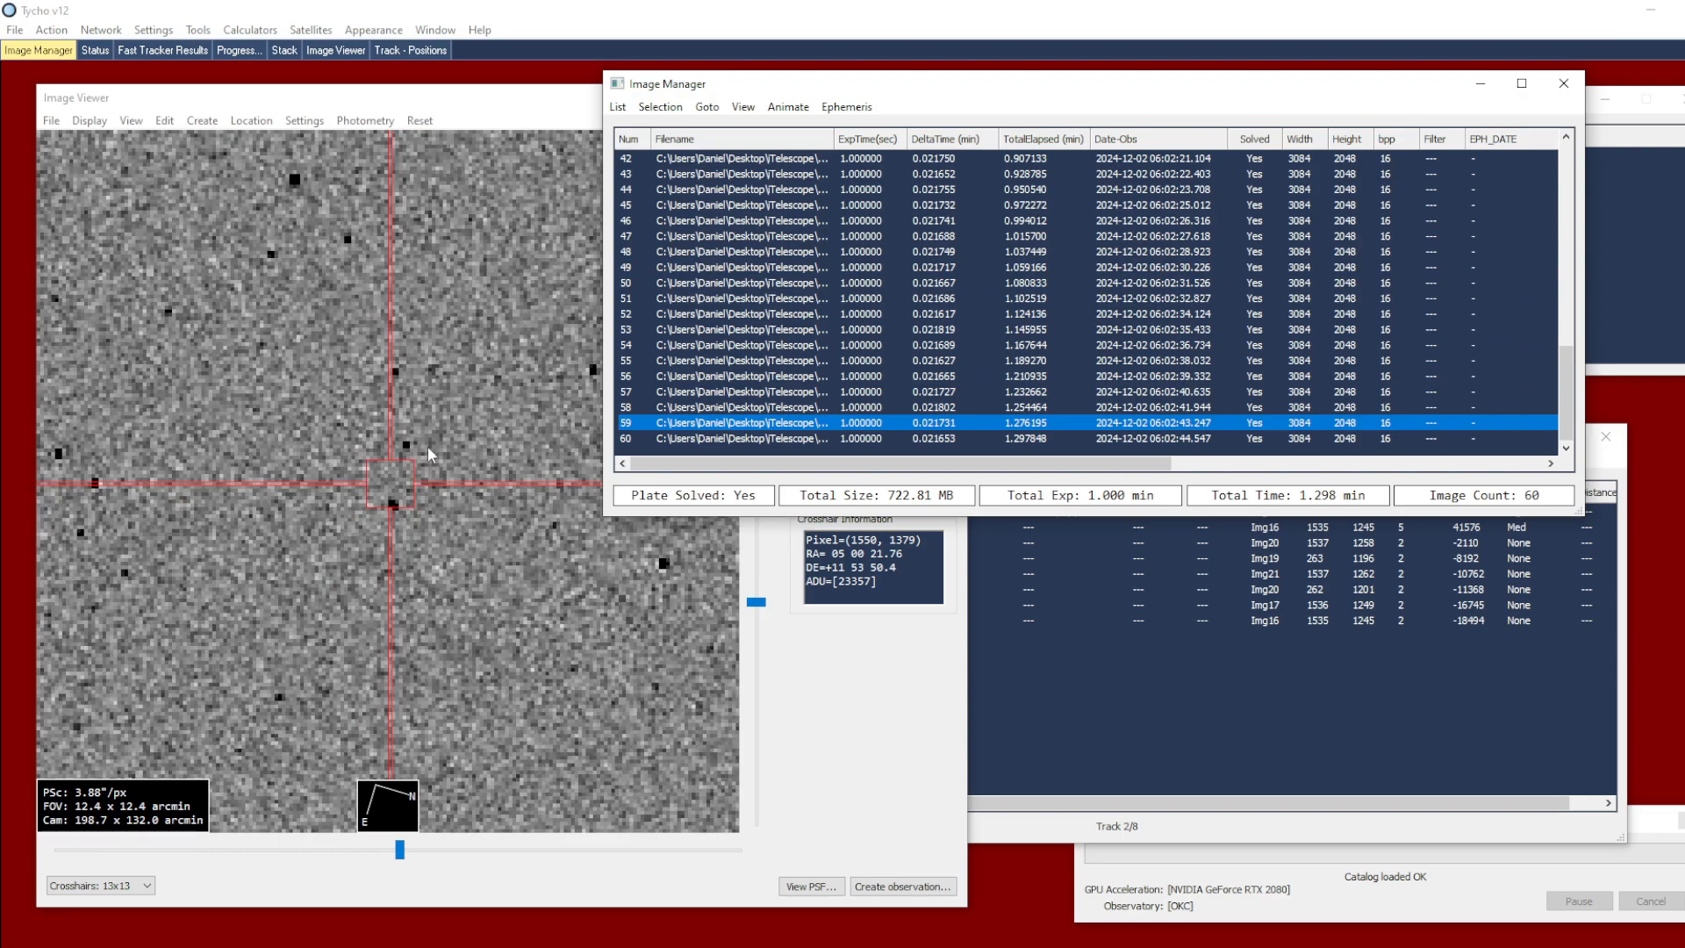
left_click(434, 319)
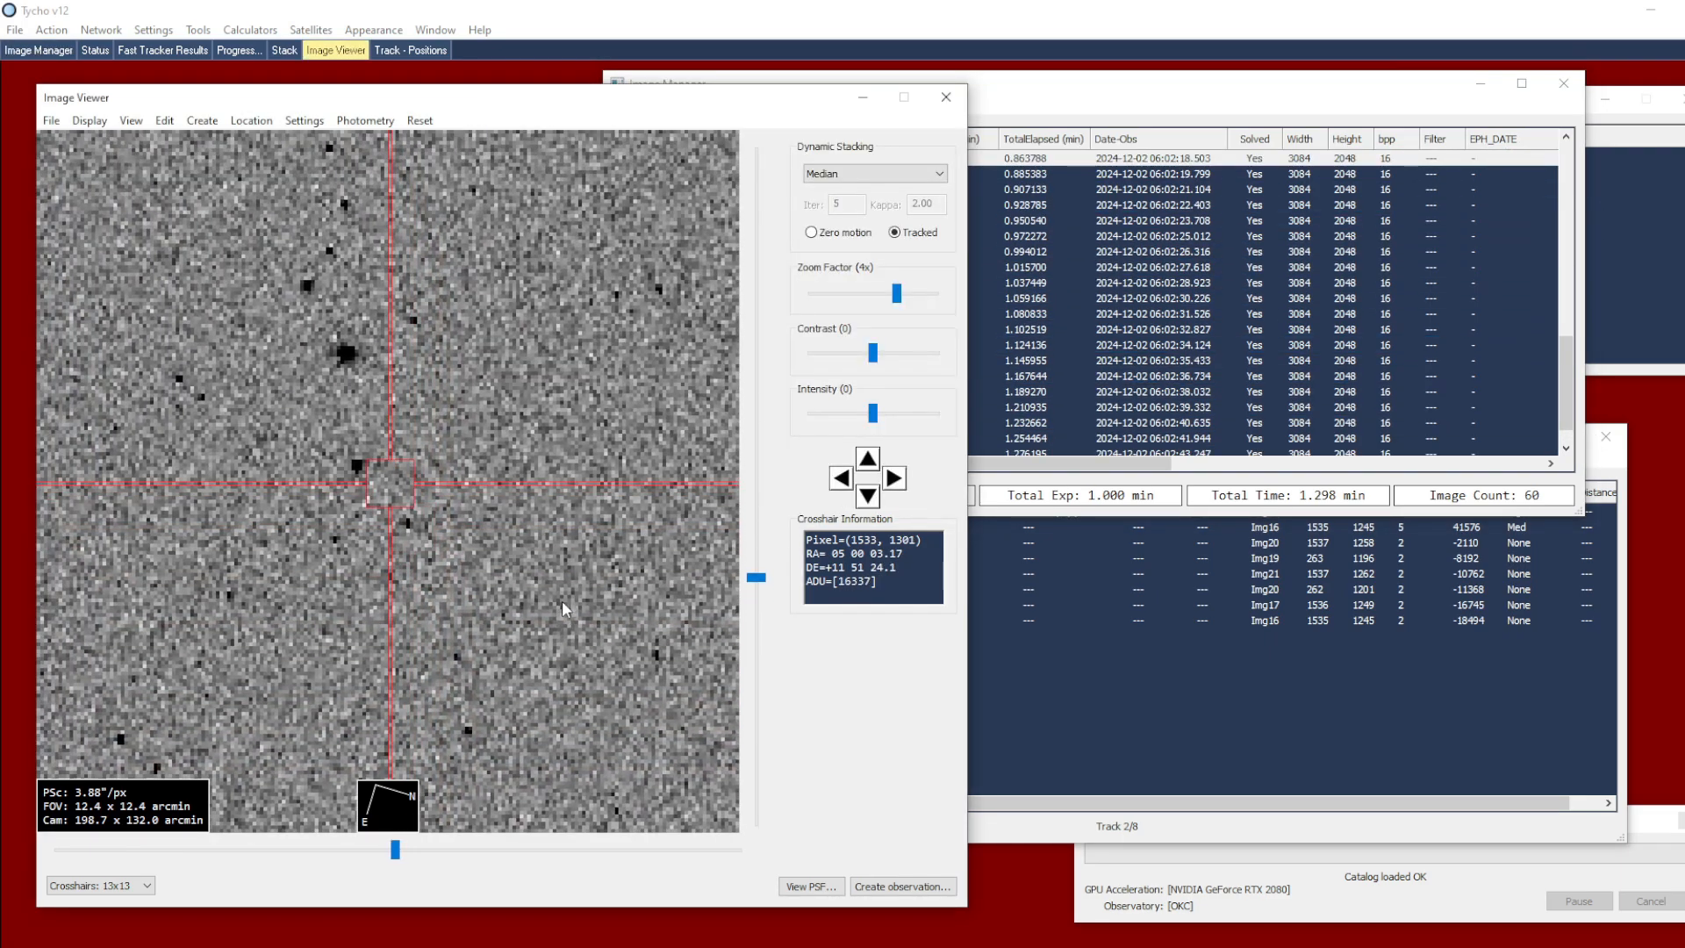
left_click(1010, 321)
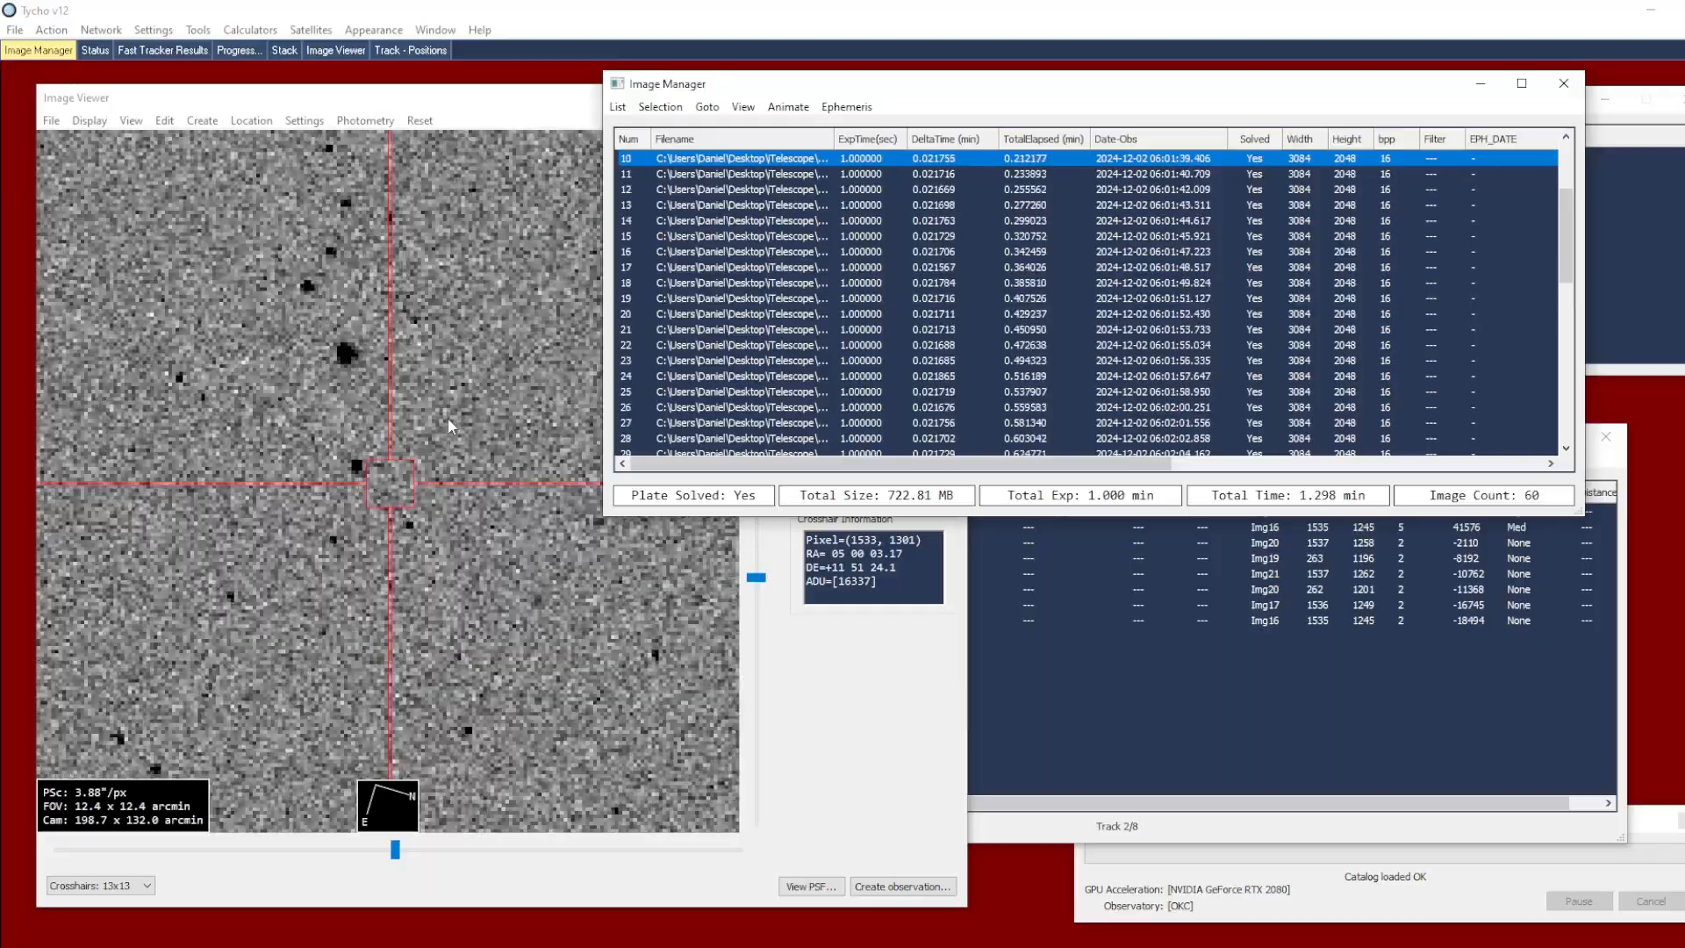
left_click(506, 521)
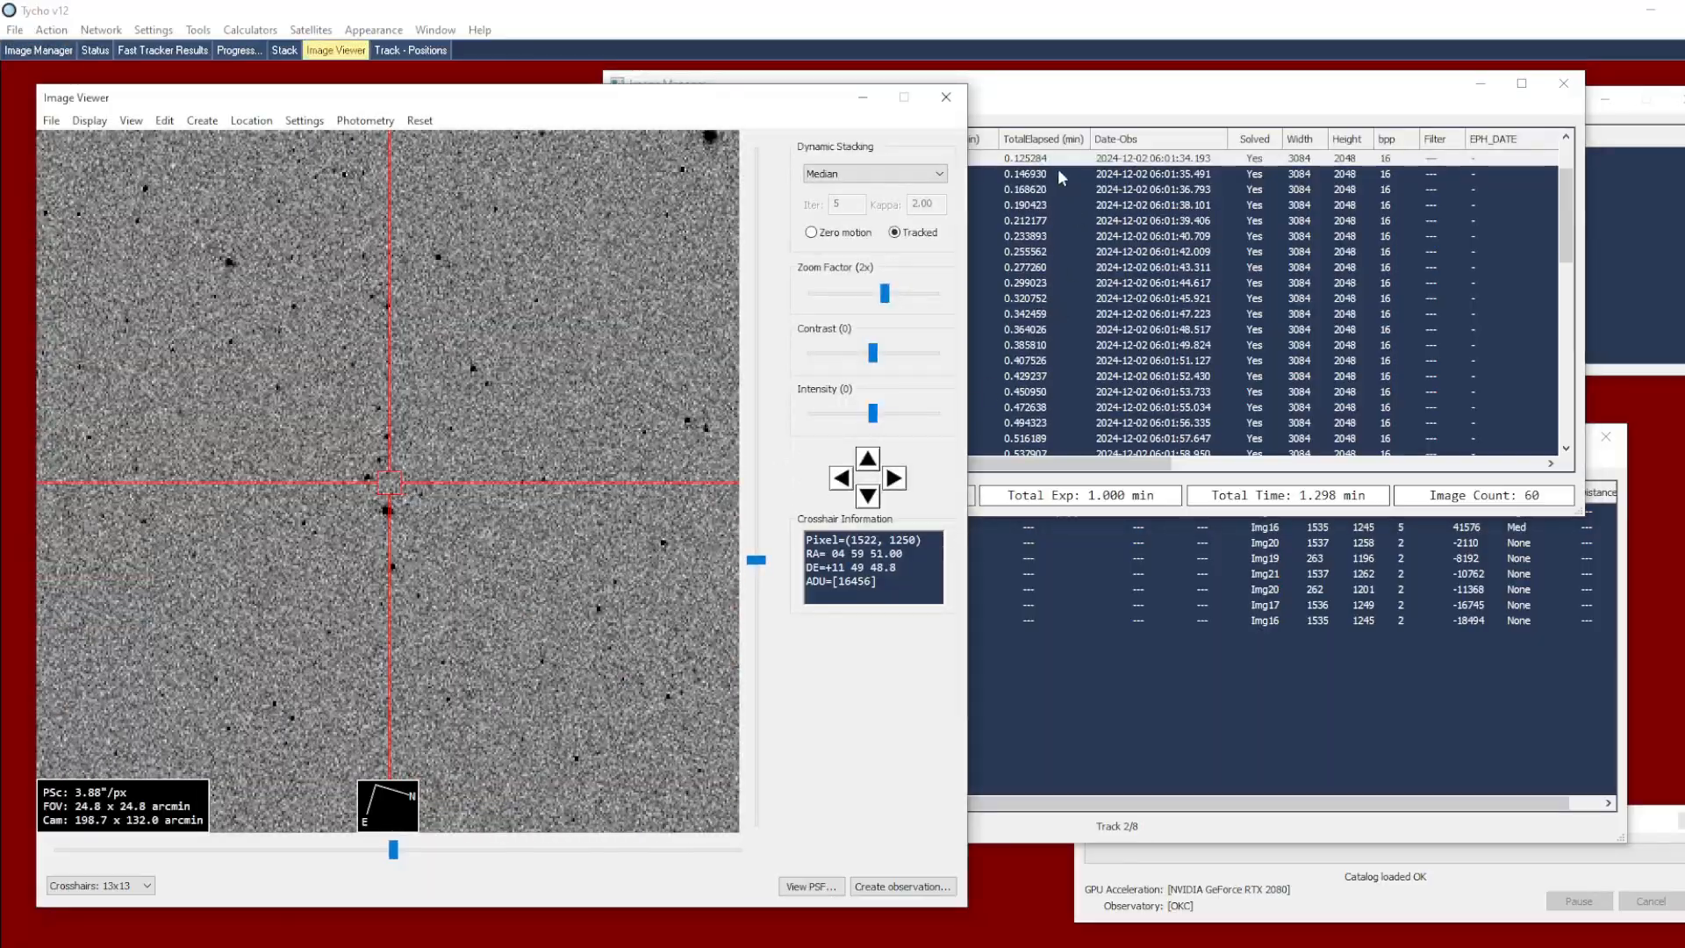
left_click(1062, 174)
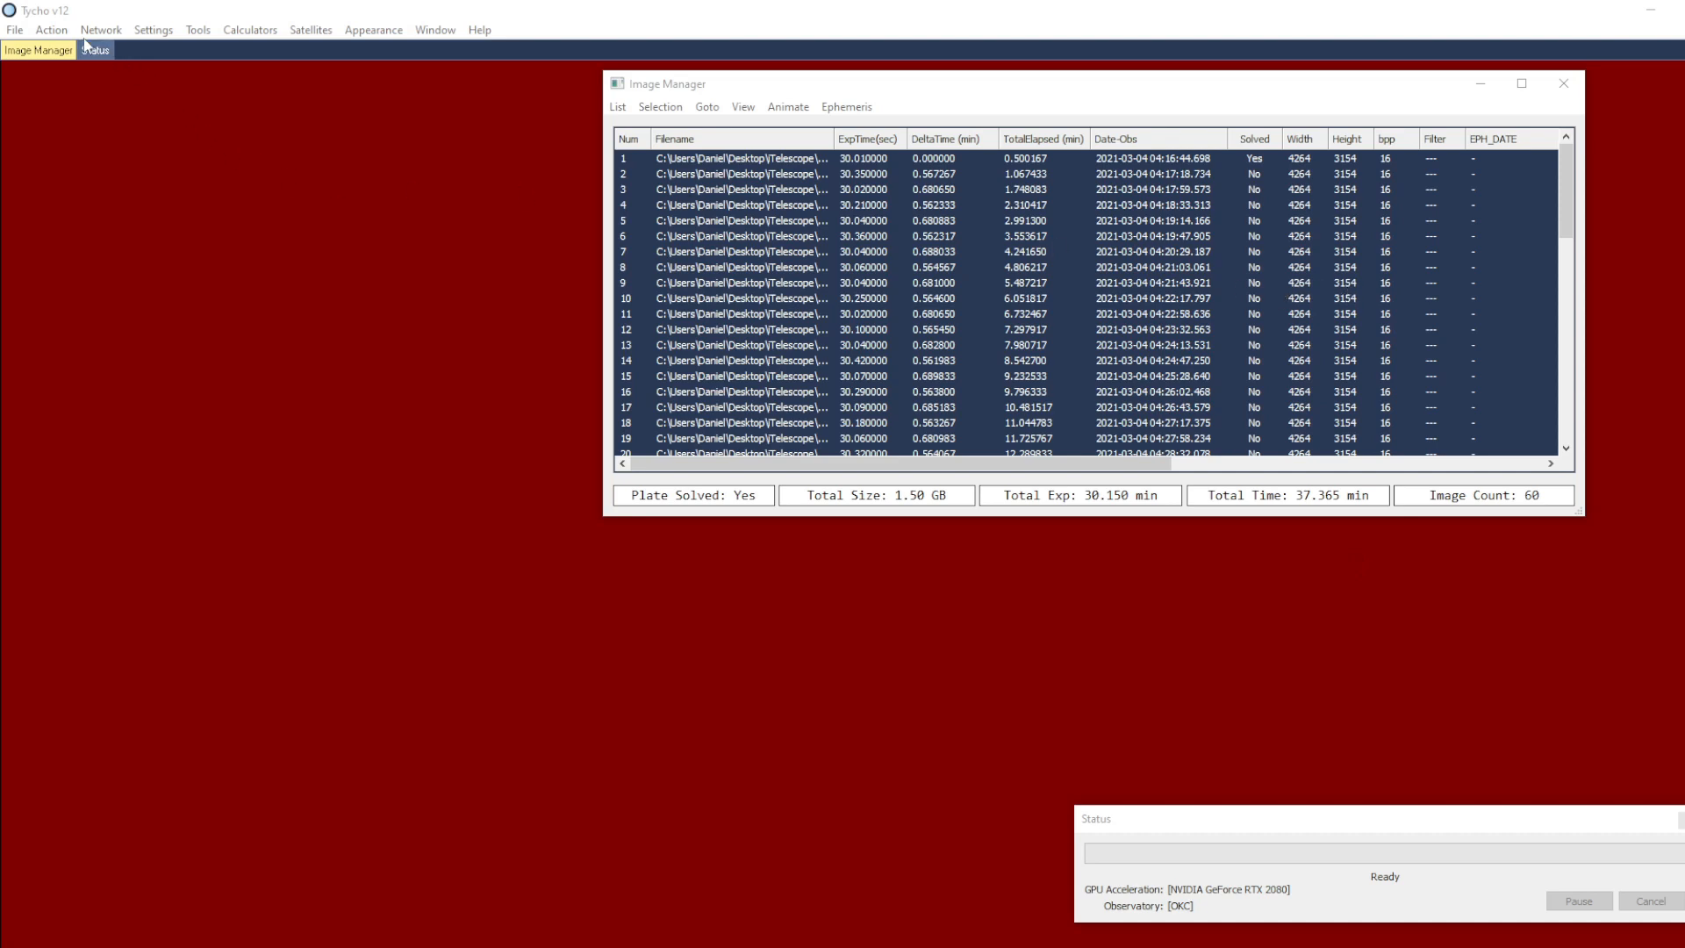
Step: Run the Fast Tracker on the 60-image set from 2021-03-04 with standard sensitivity and no motion limits
left_click(51, 30)
left_click(97, 378)
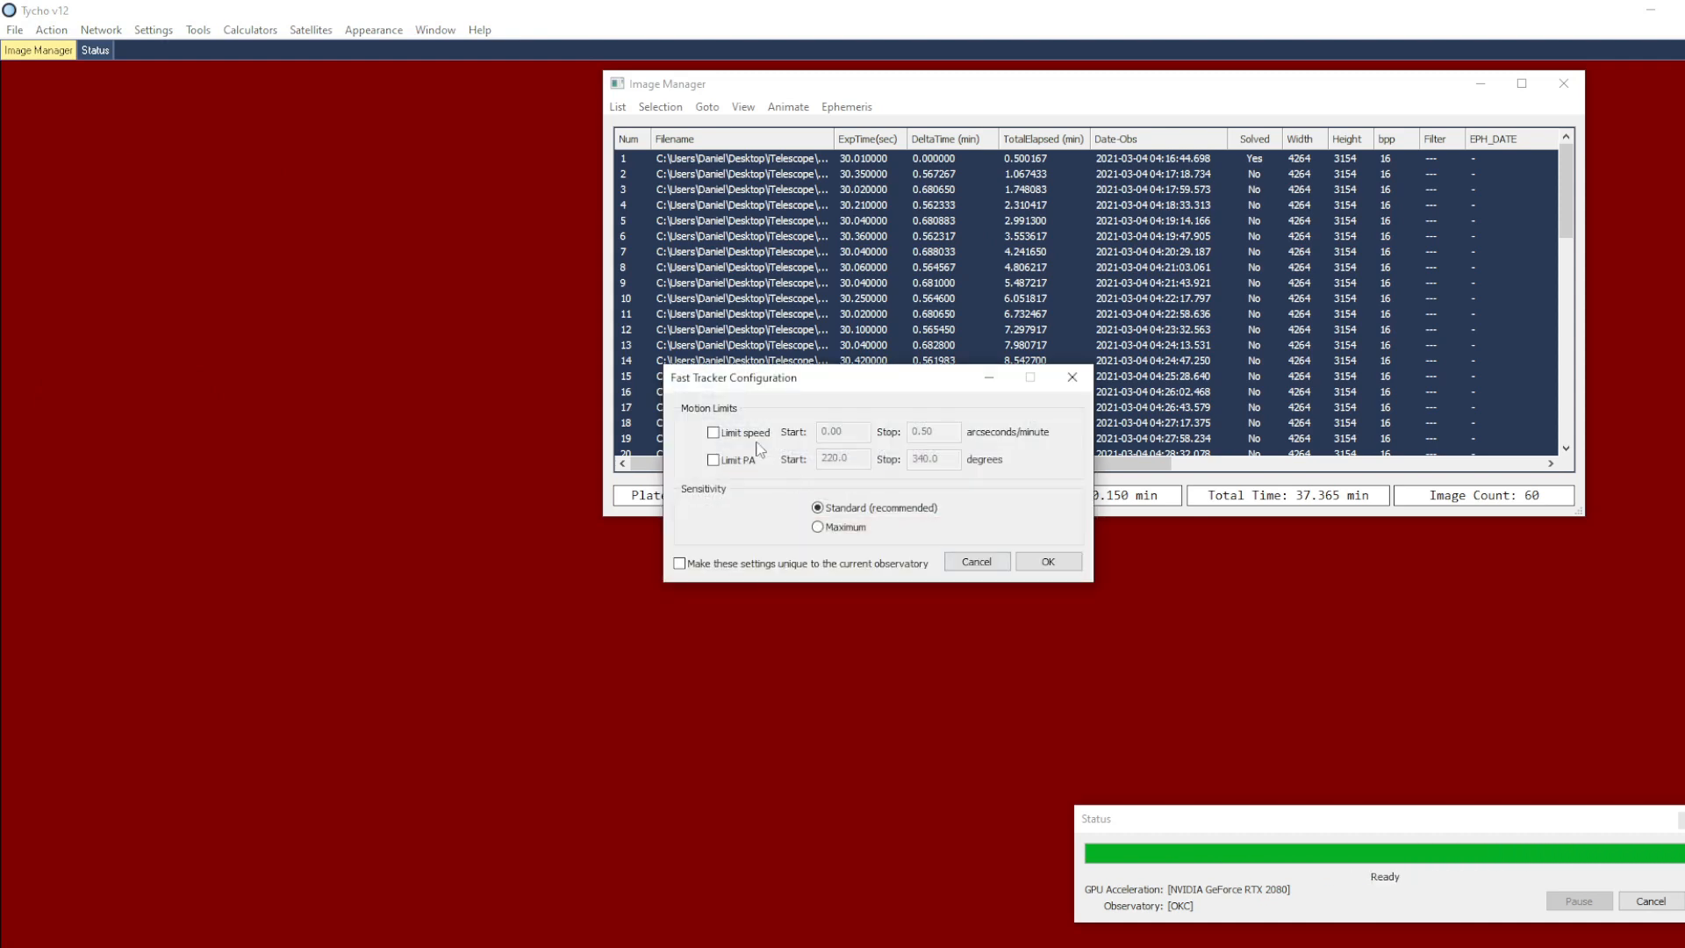
left_click(1029, 560)
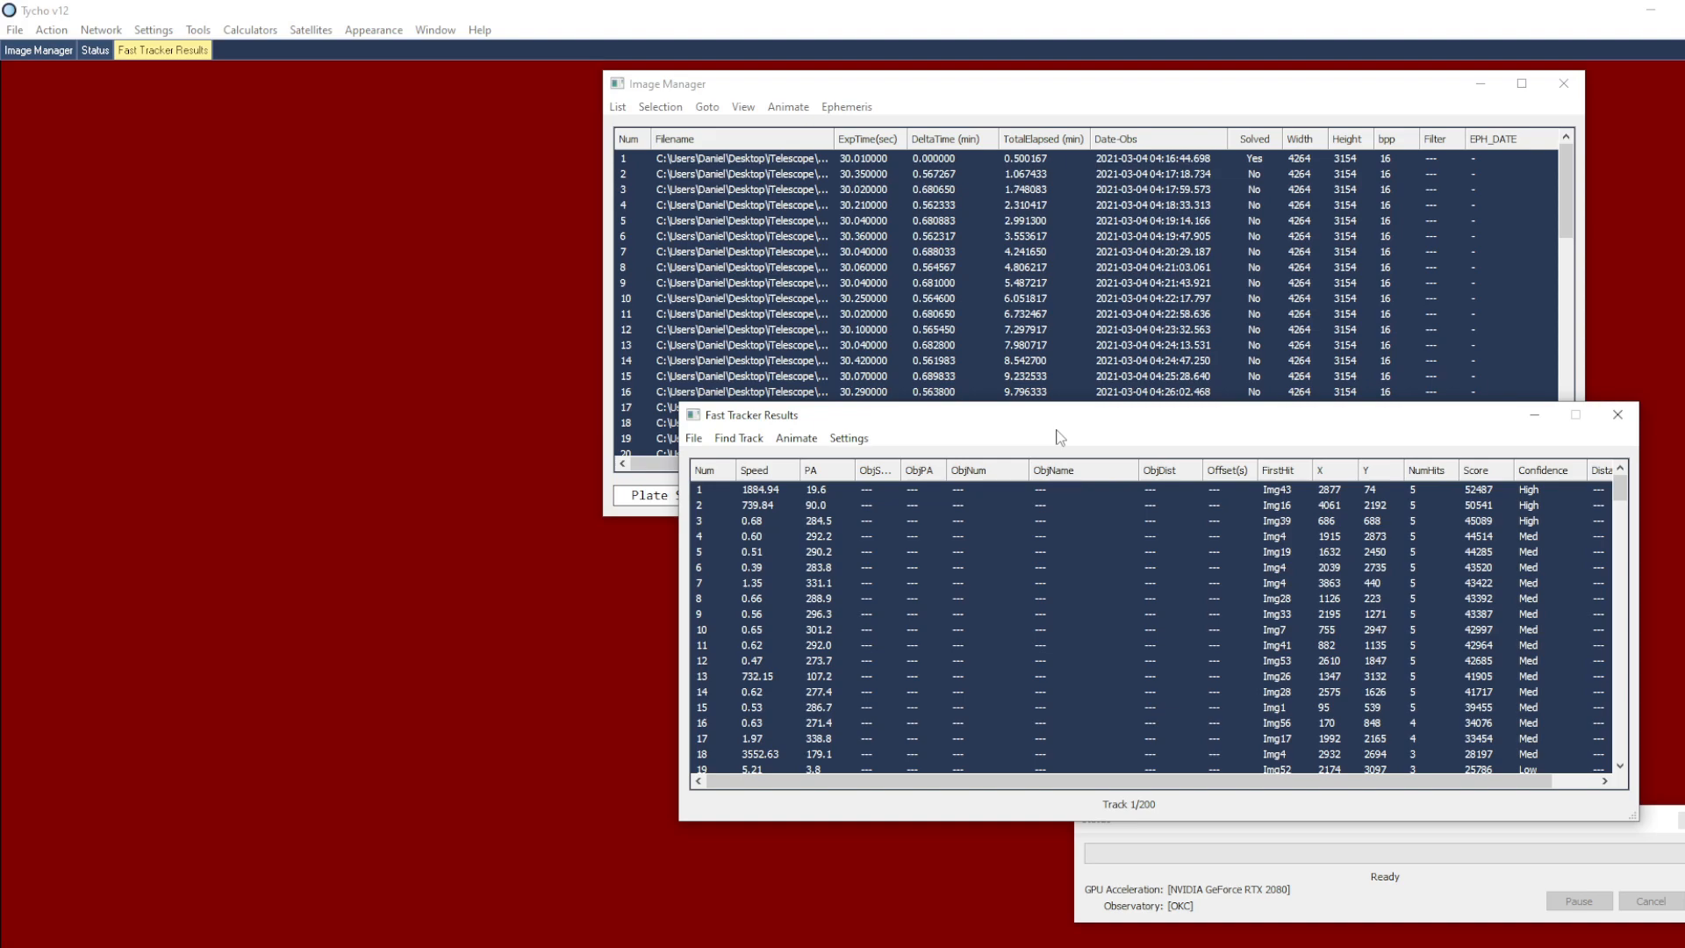
Step: Inspect the tracked image stacks of the two fast-moving, high-confidence detections, tracks 1 and 2
double_click(1025, 488)
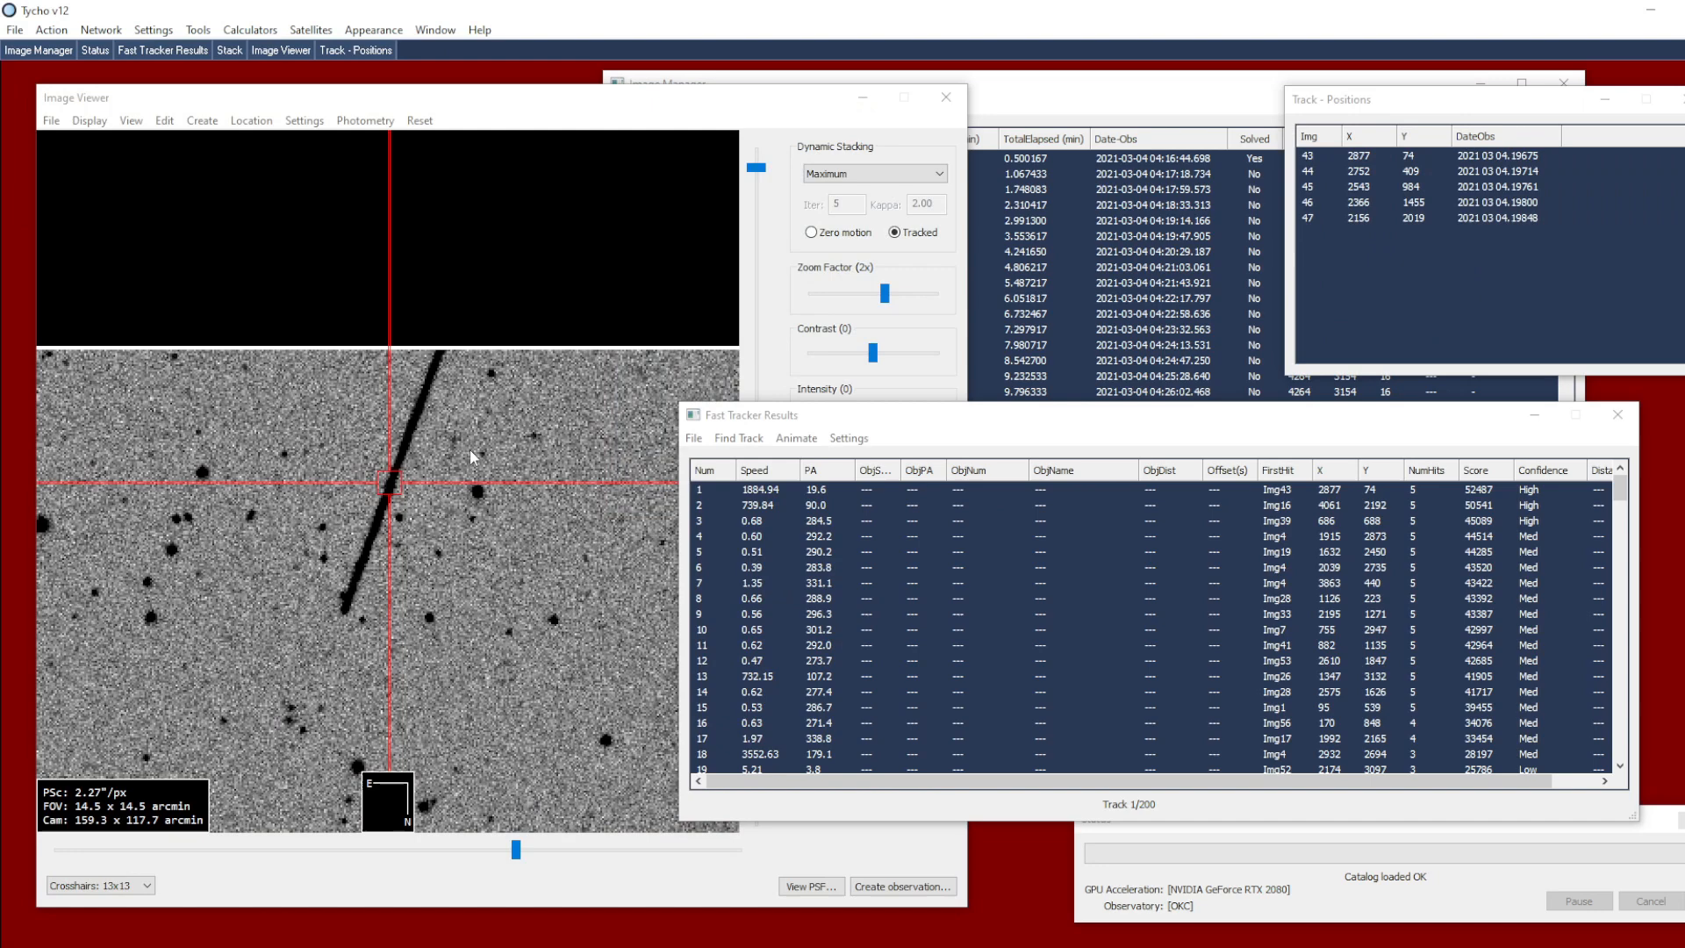
double_click(804, 507)
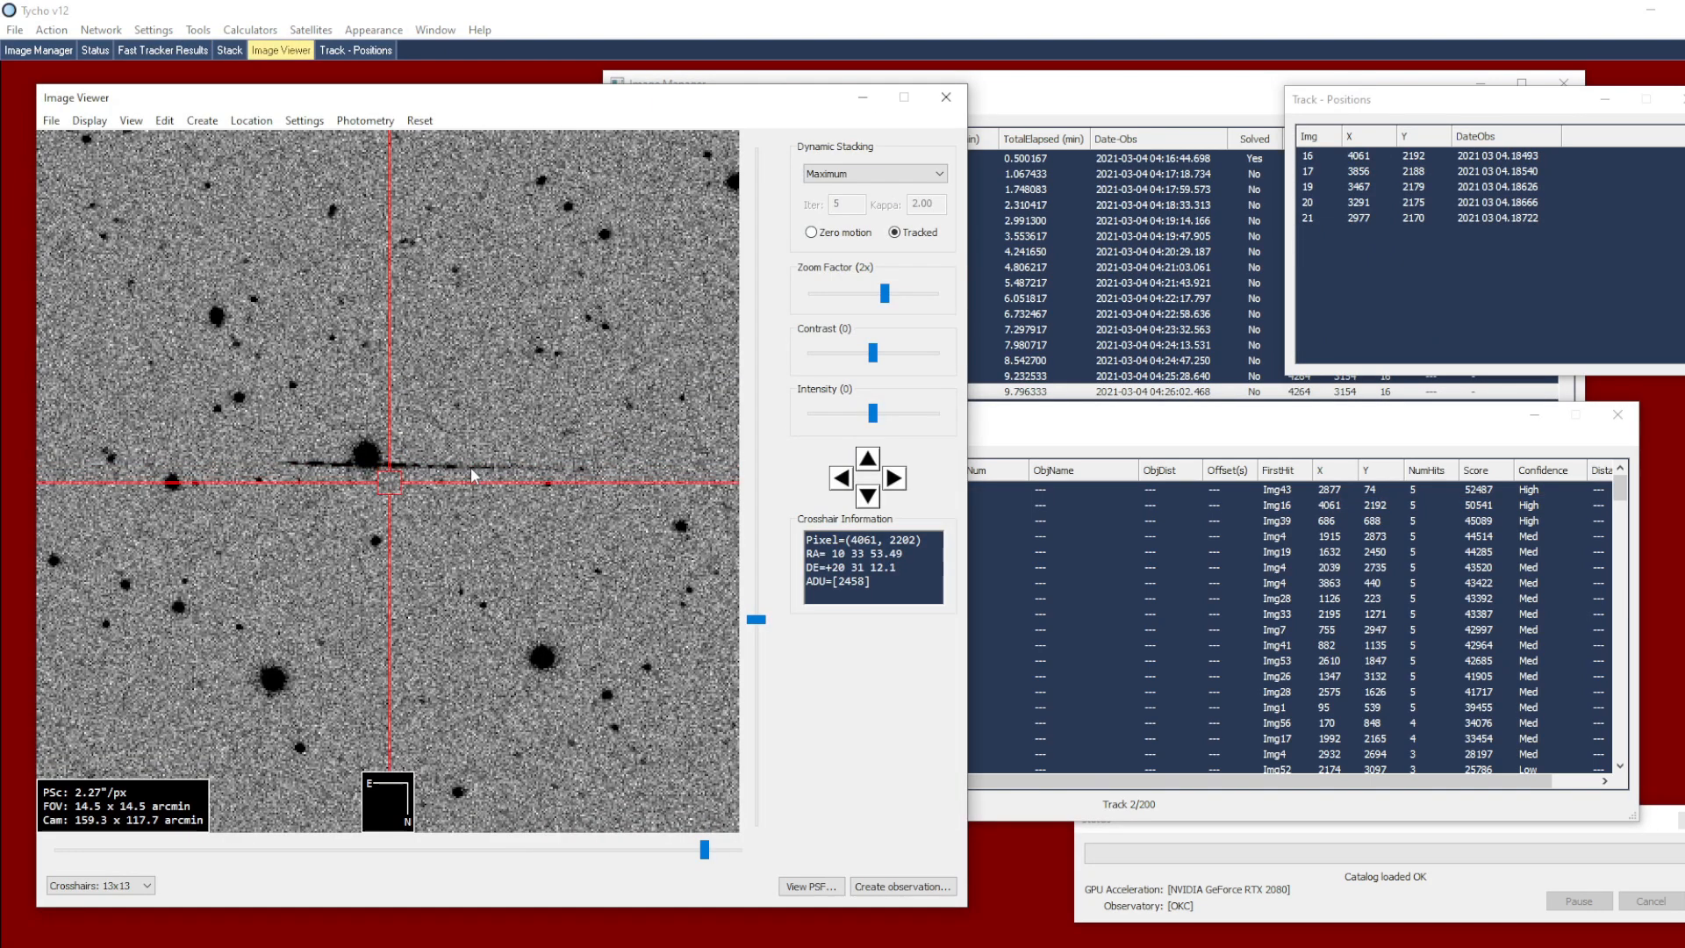
Step: Match the tracks found in the 2021-03-04 image set against known asteroids and comets
left_click(1015, 437)
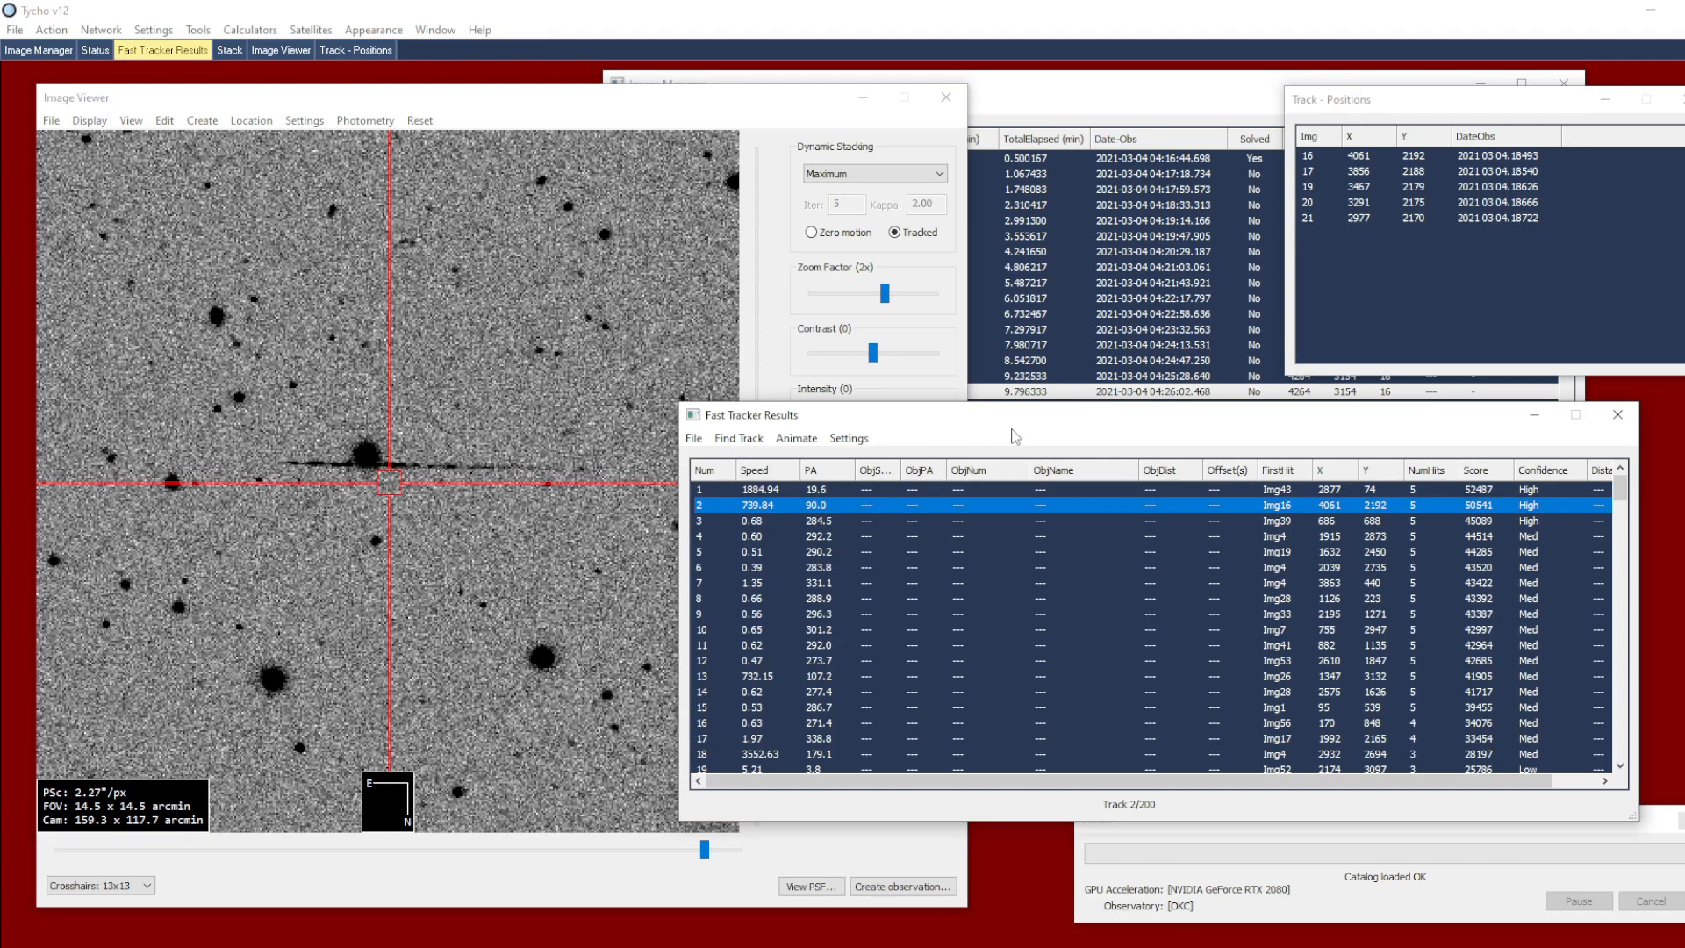
left_click(693, 438)
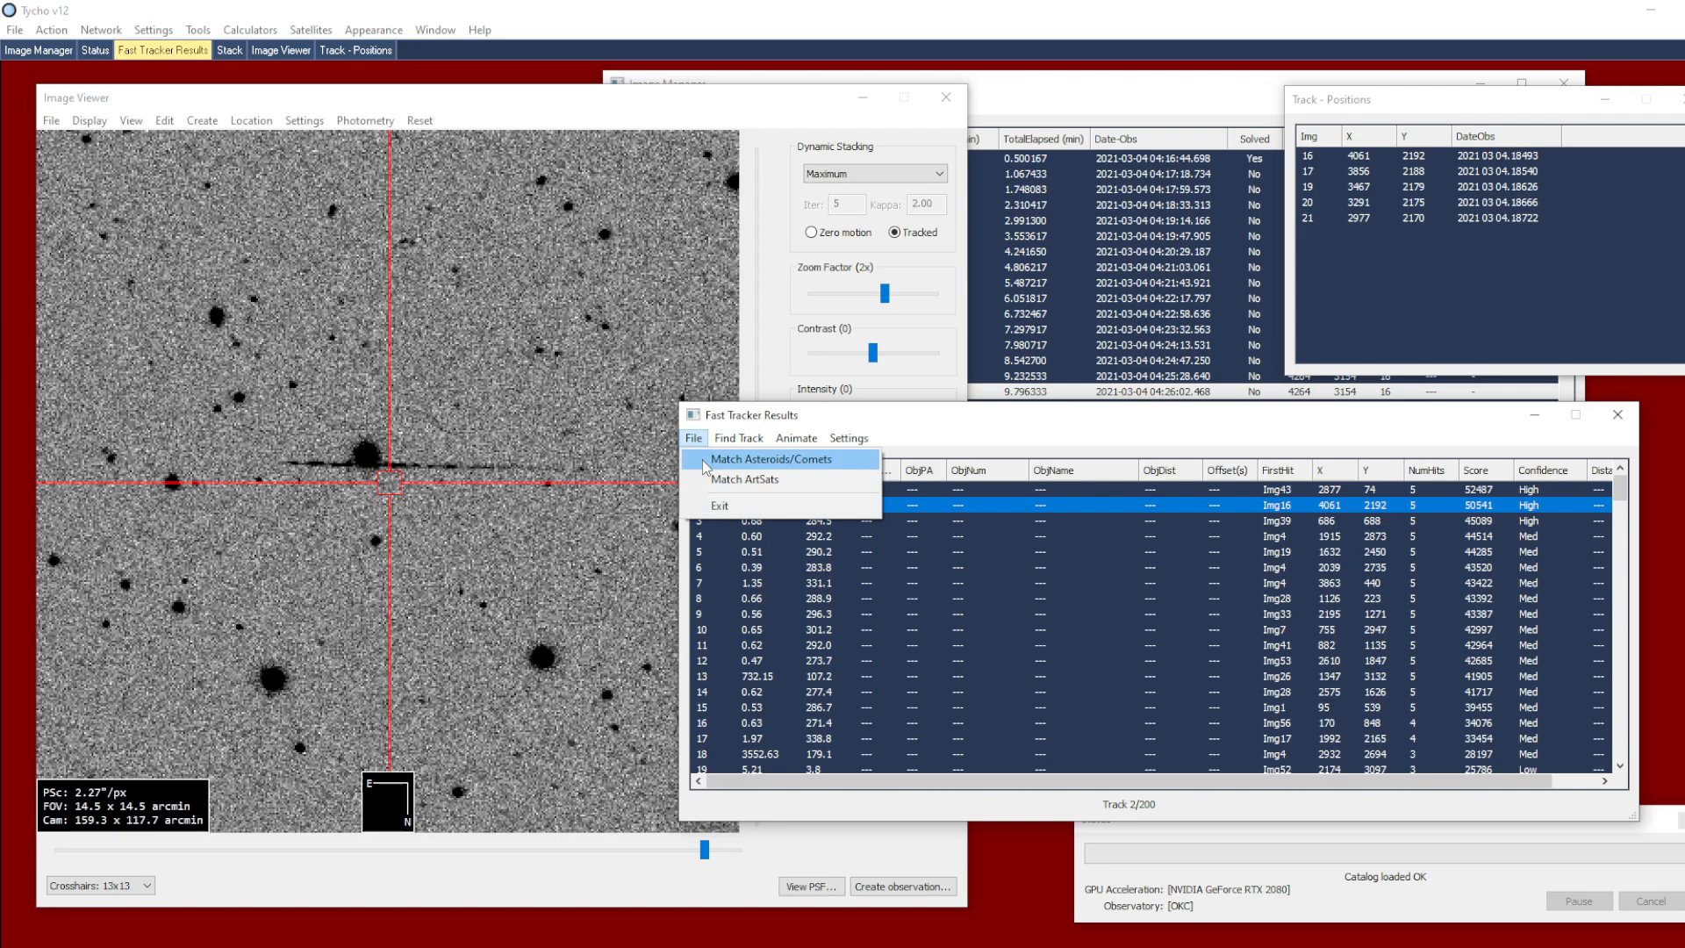
left_click(808, 464)
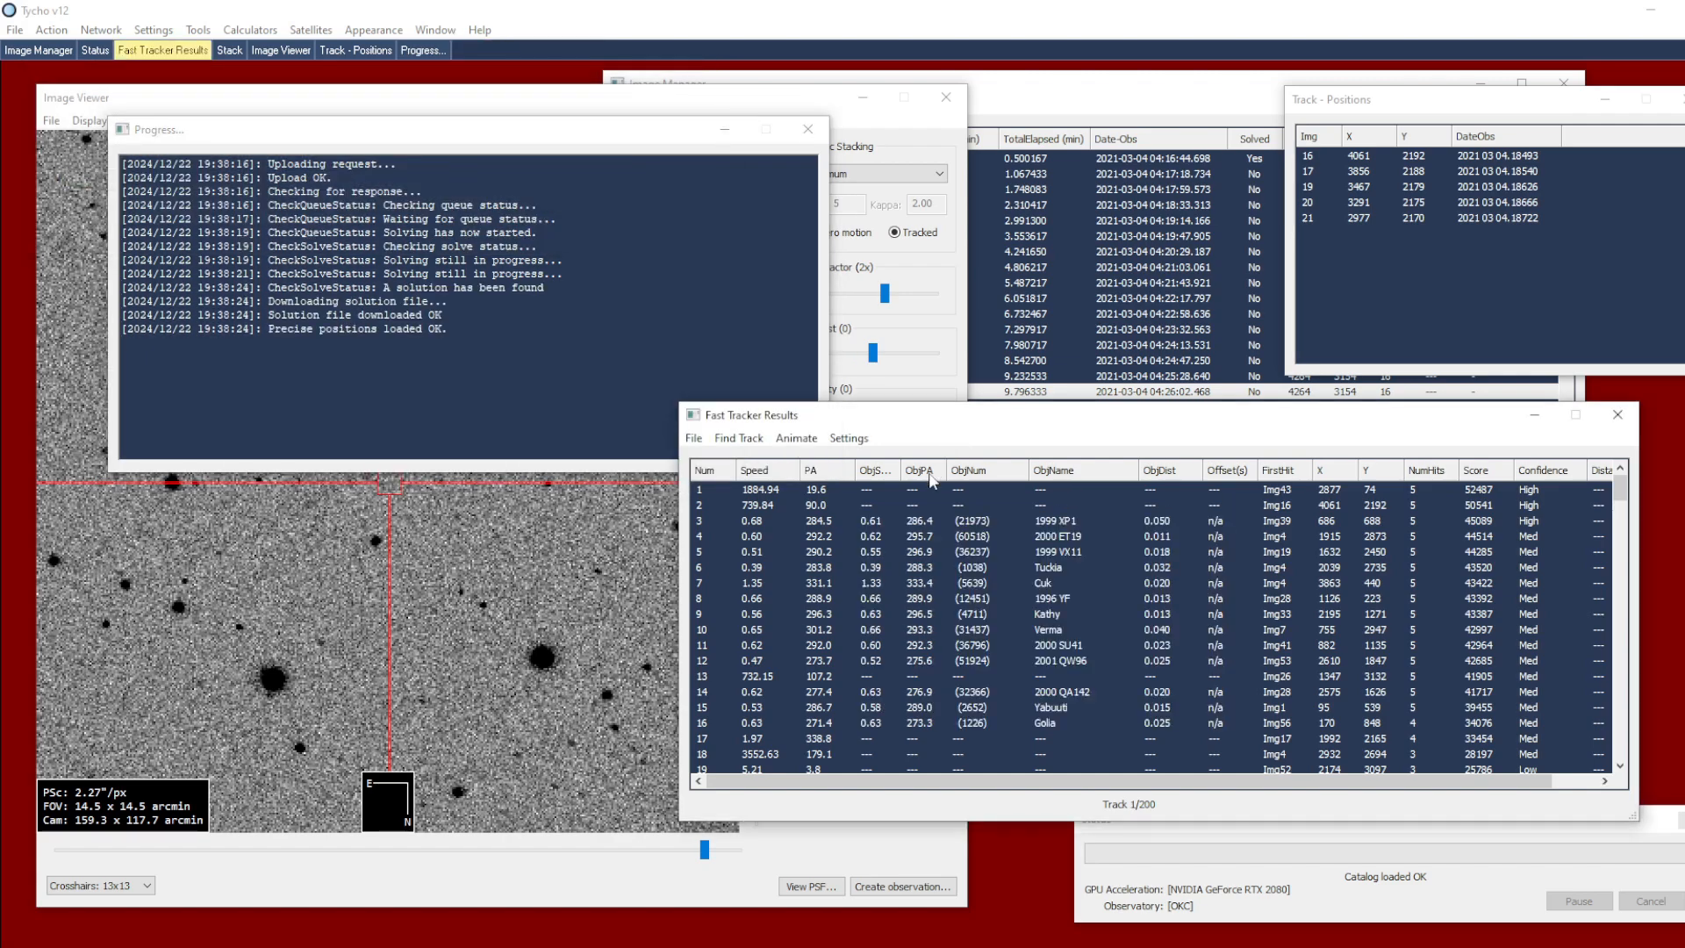
Step: Inspect the tracked image stack of the asteroid 1999 XP1 detection at close magnification
left_click(986, 527)
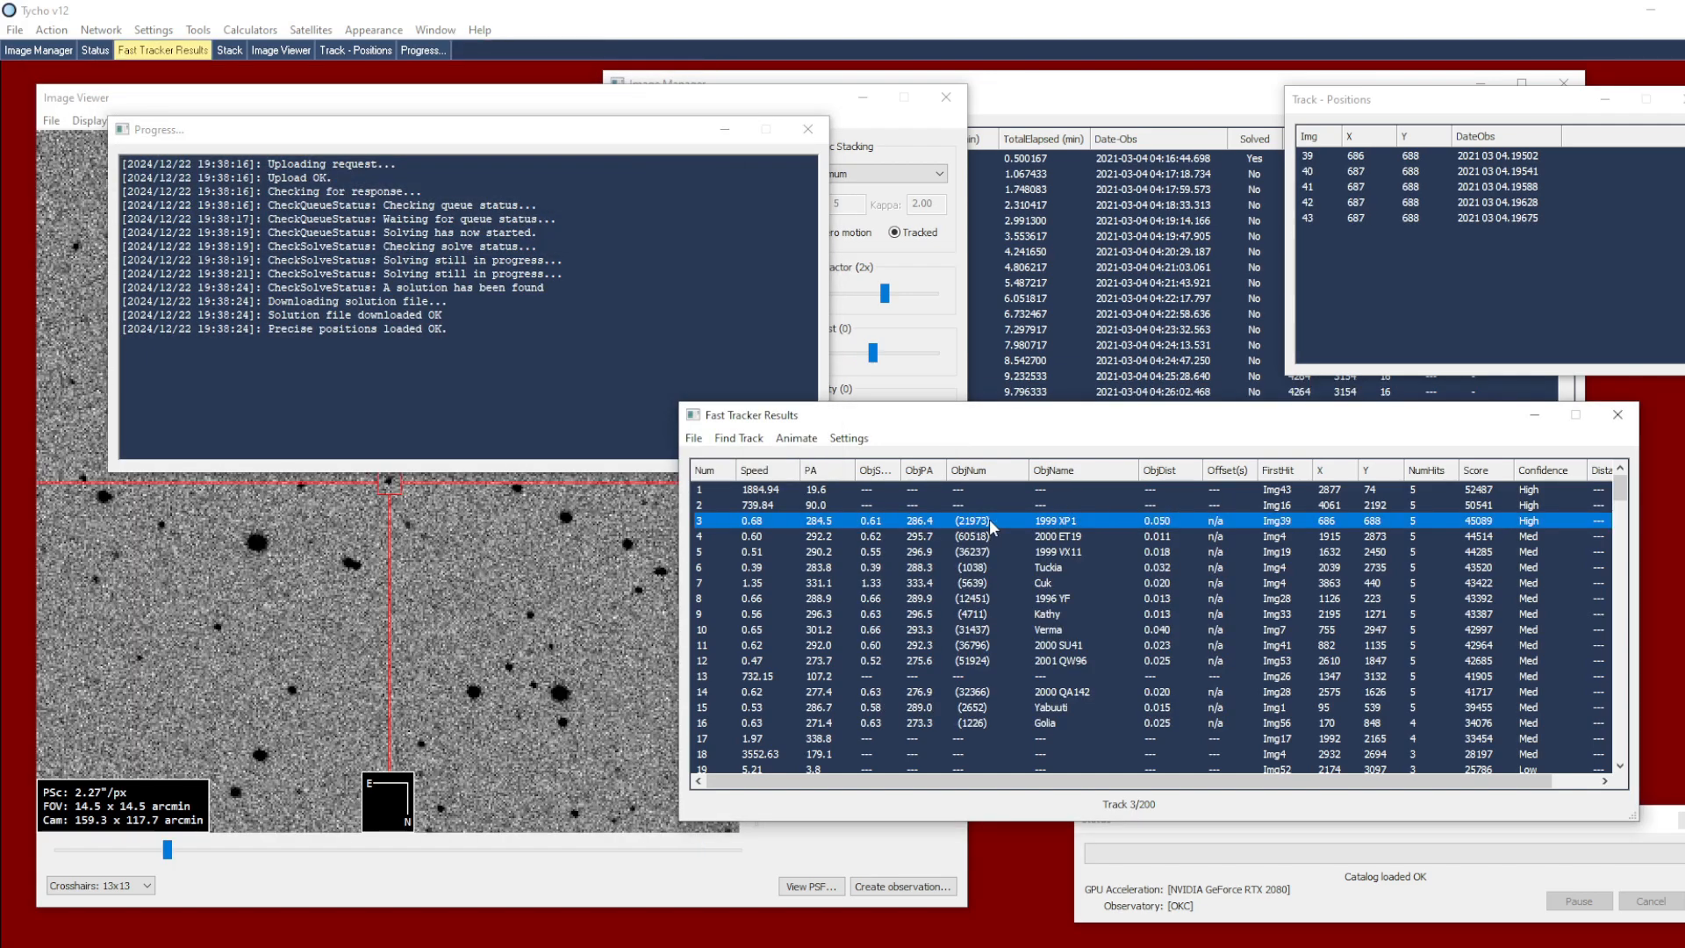
left_click(602, 513)
scroll(562, 492, "up", 1)
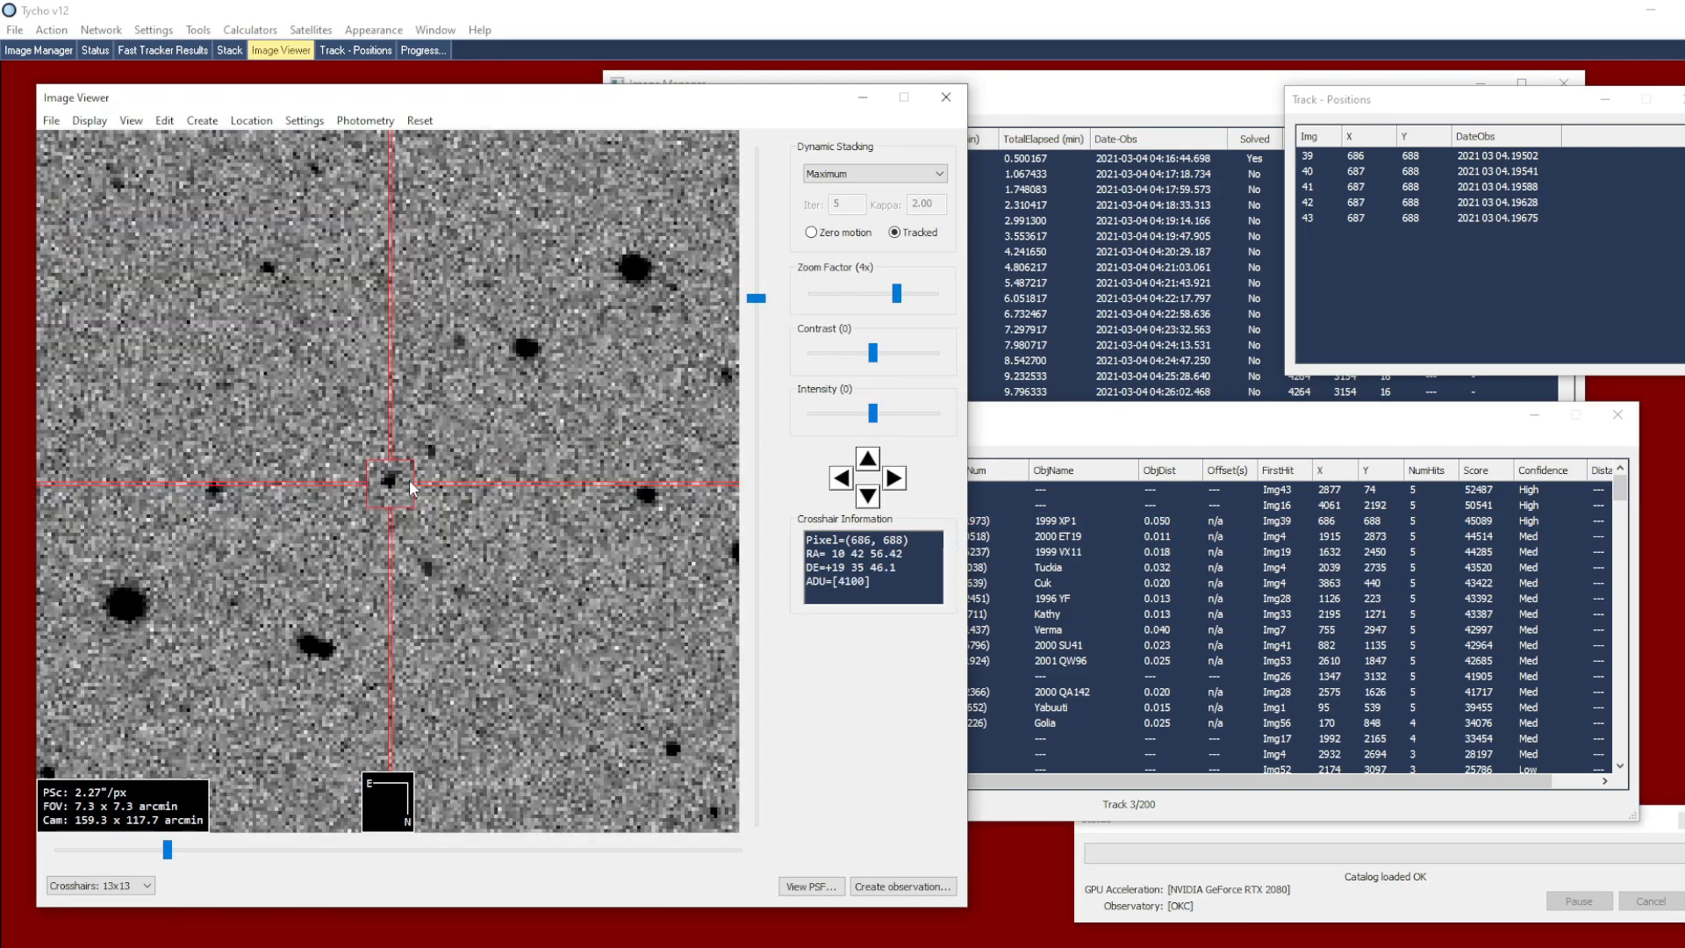
scroll(413, 488, "down", 1)
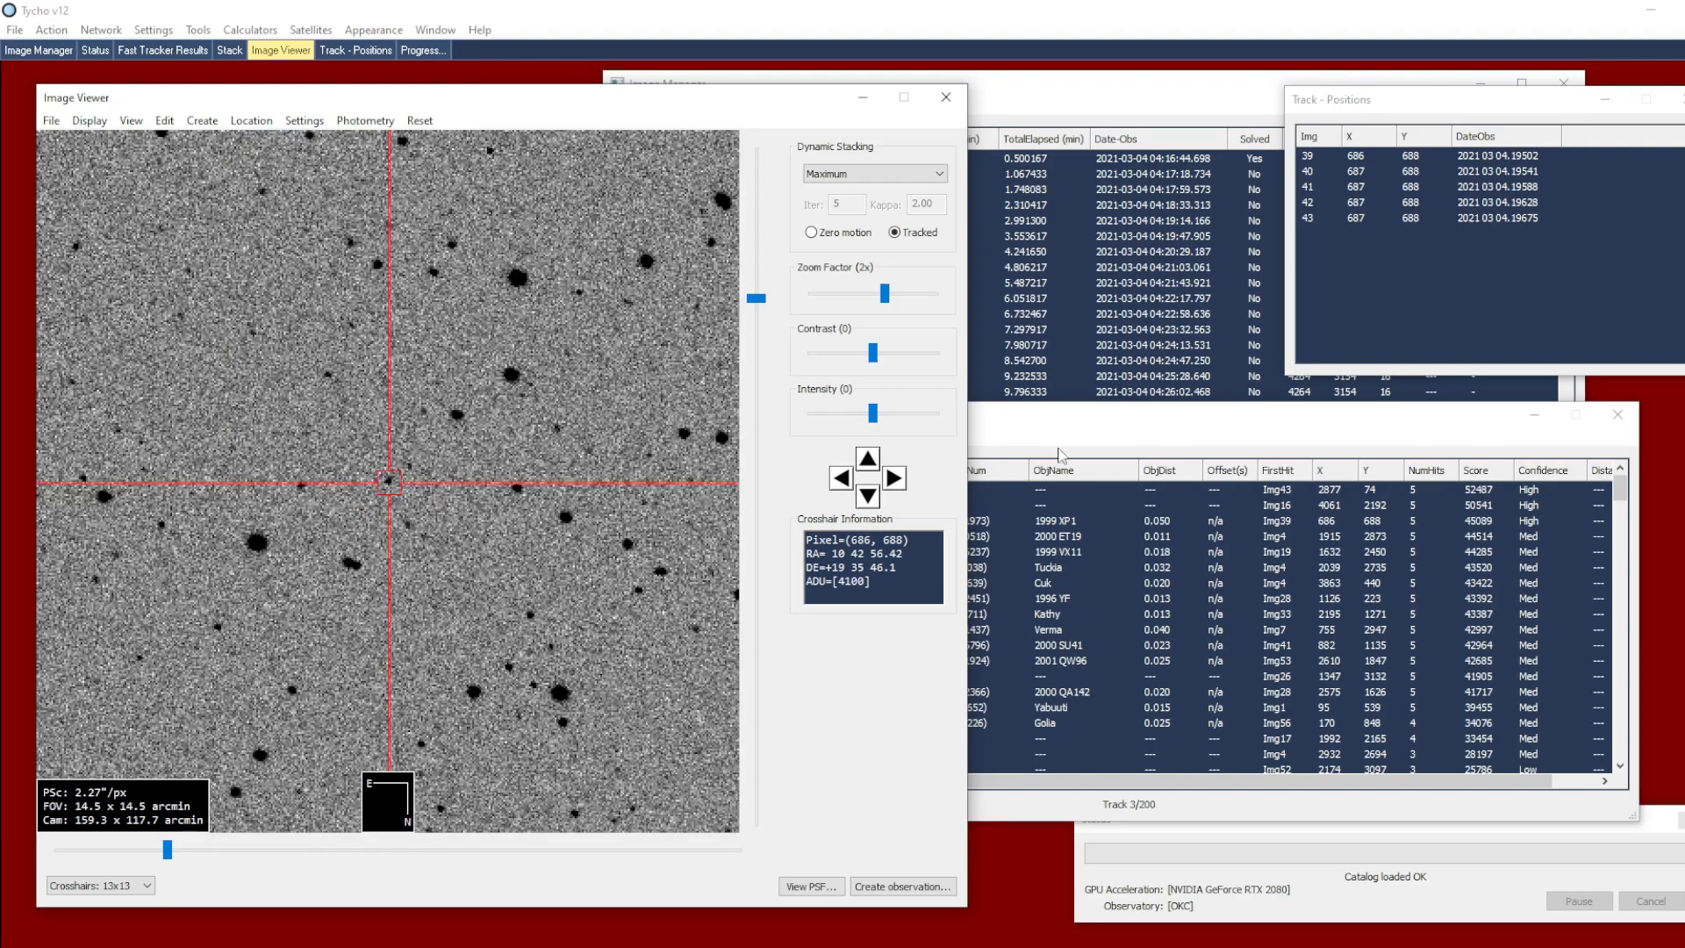
Step: Compare the tracked stack of the fast-moving track 2 with that of the slow asteroid 1999 XP1 at 4x zoom
left_click(1058, 435)
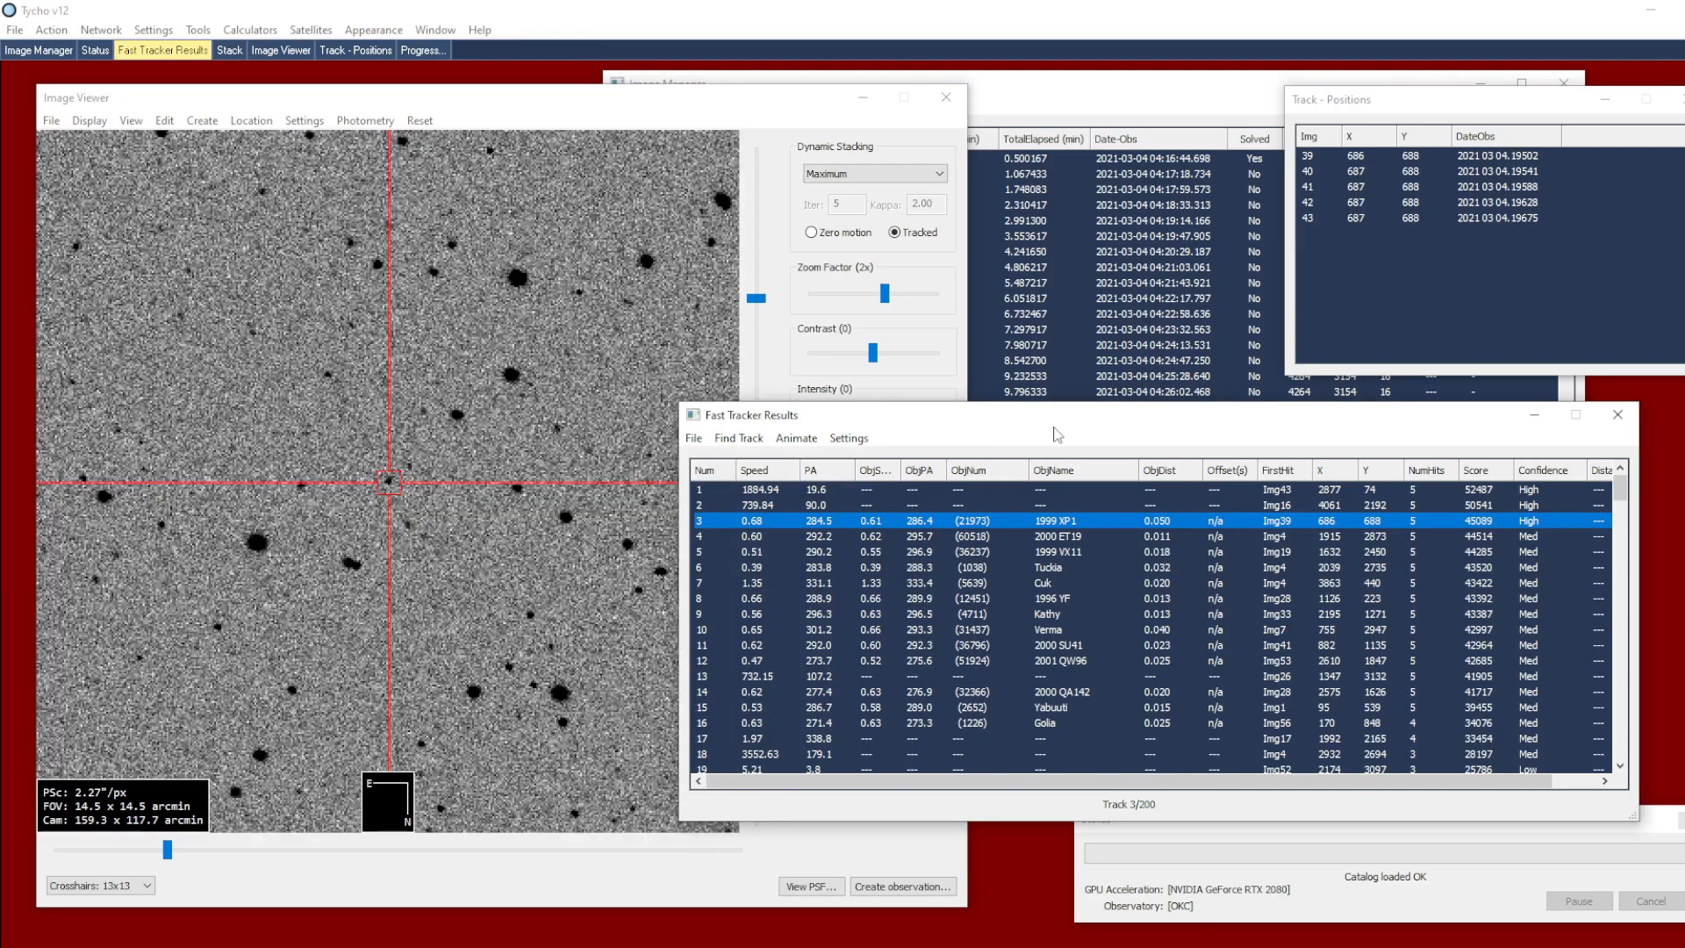
left_click(766, 507)
scroll(416, 496, "down", 1)
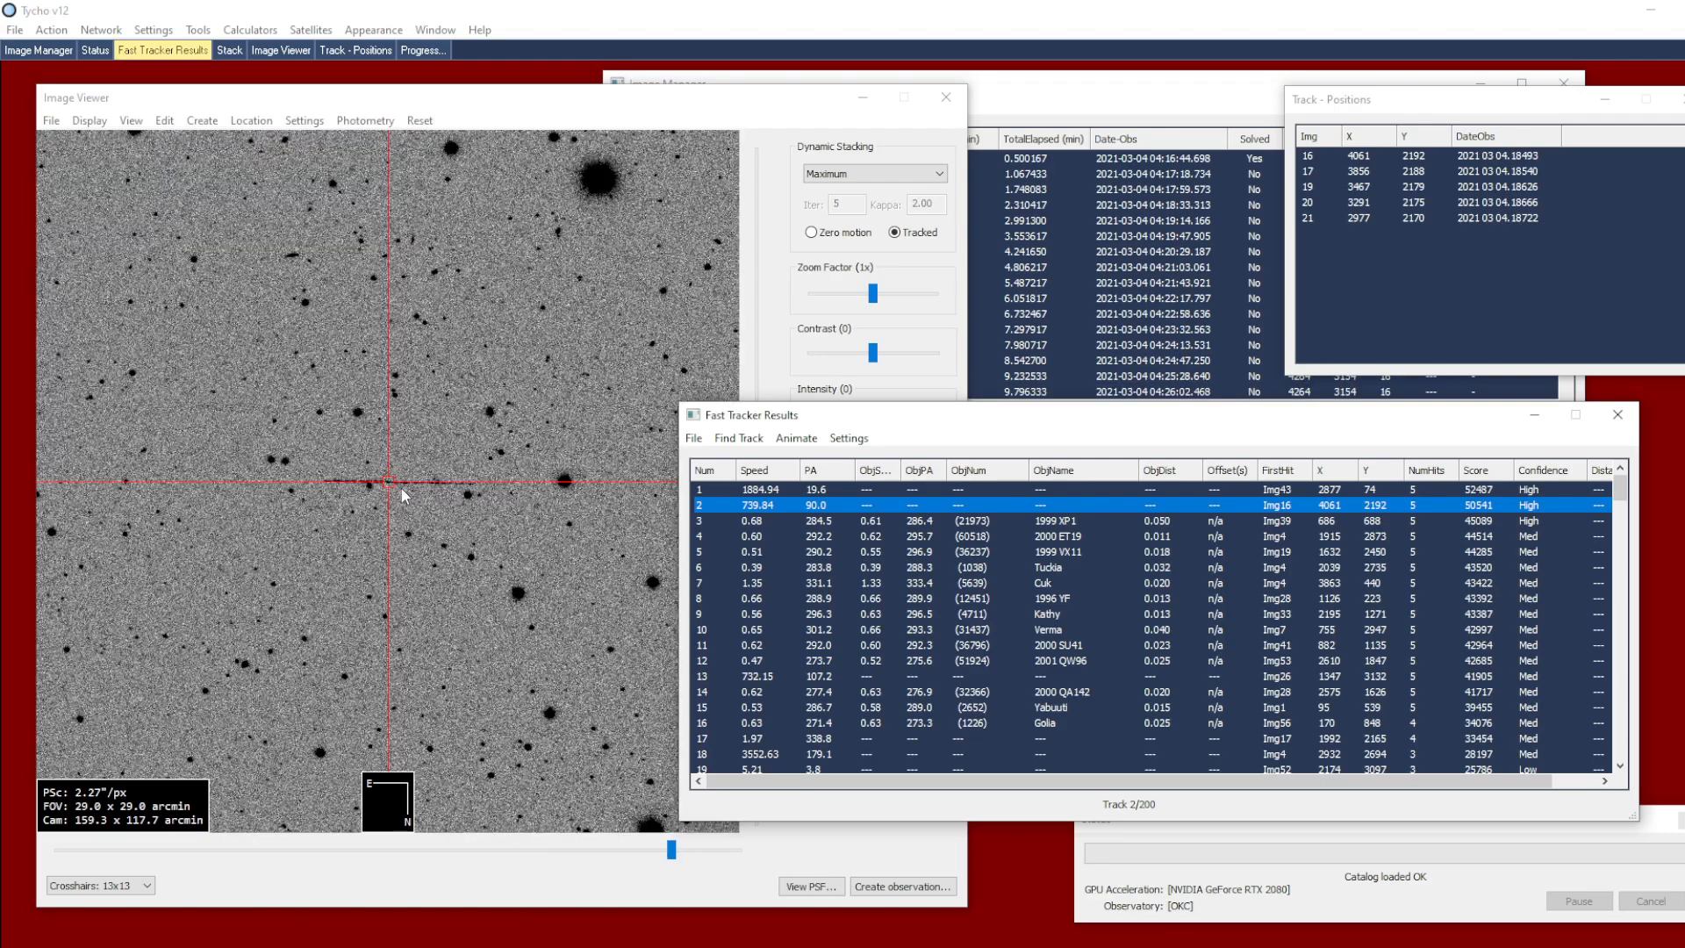
left_click(774, 516)
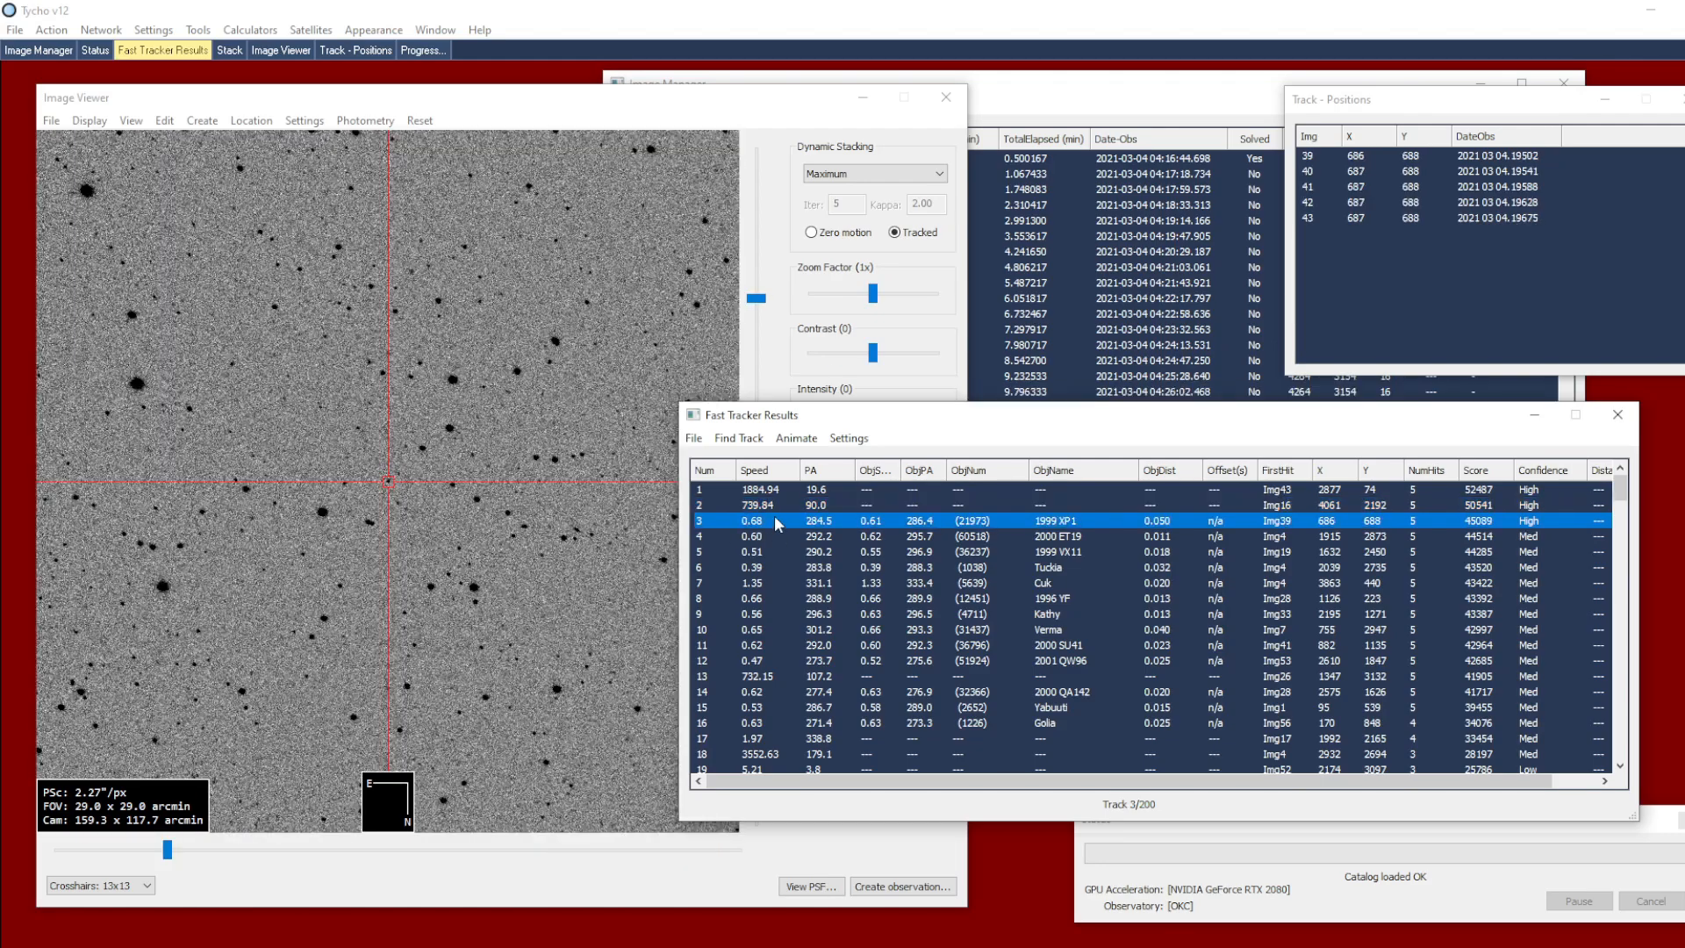
scroll(604, 509, "up", 2)
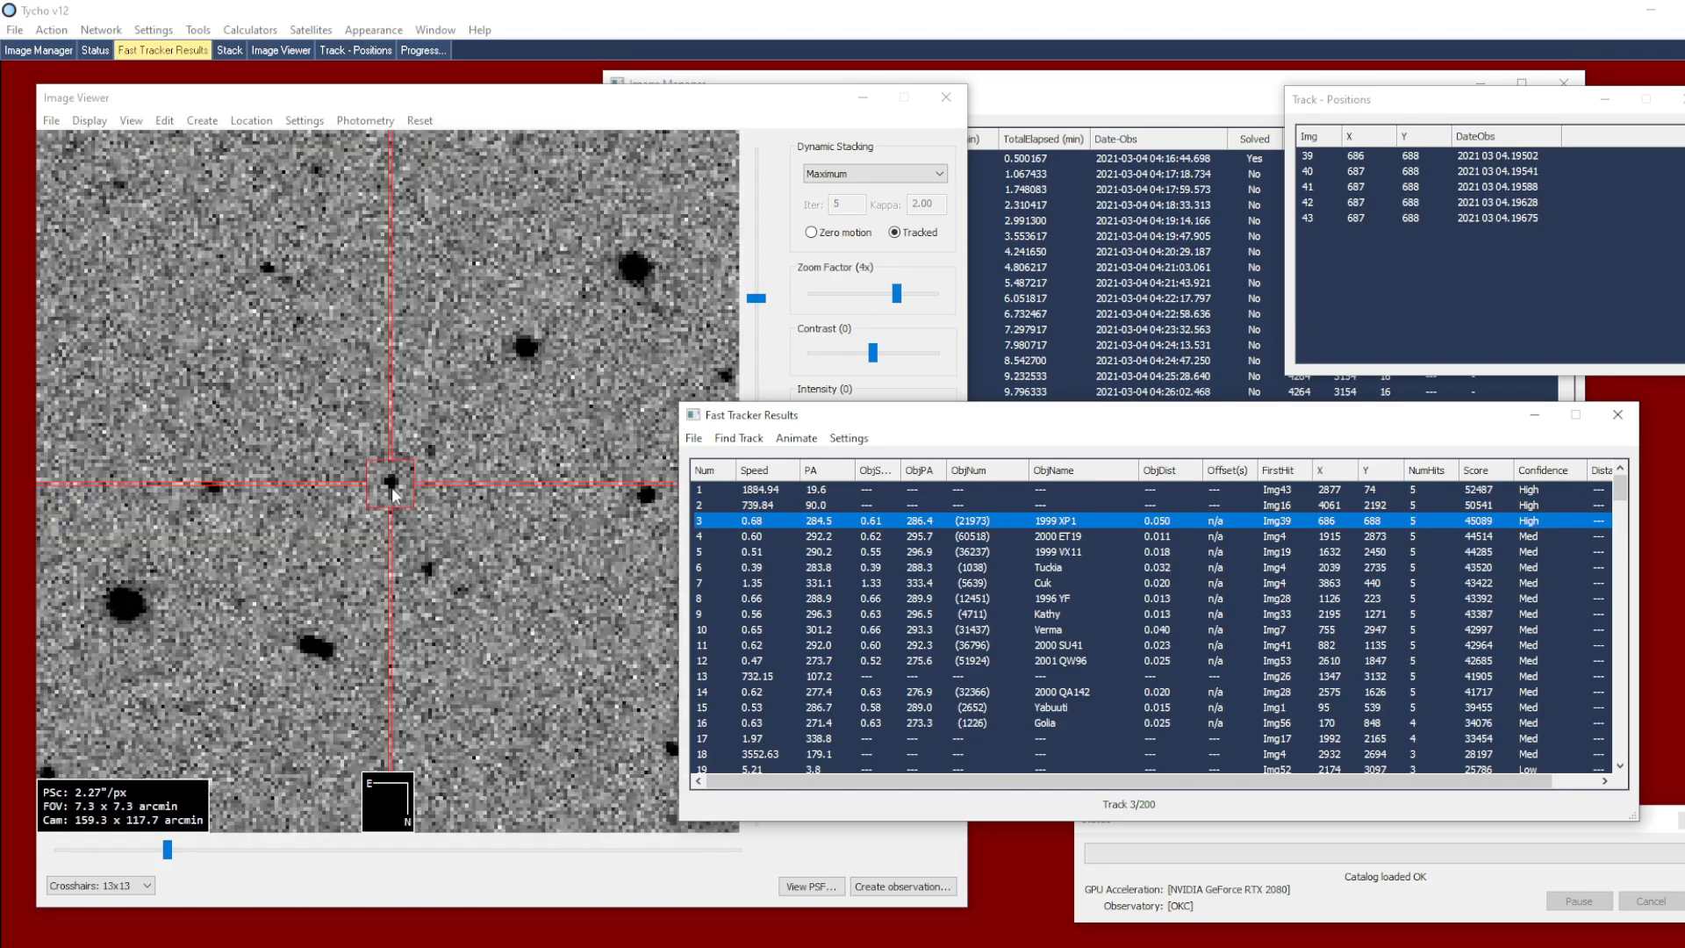
Step: Uncover the image list of the 2021-03-04 set and review its observation times through the last image
left_click_drag(1089, 418, 1092, 533)
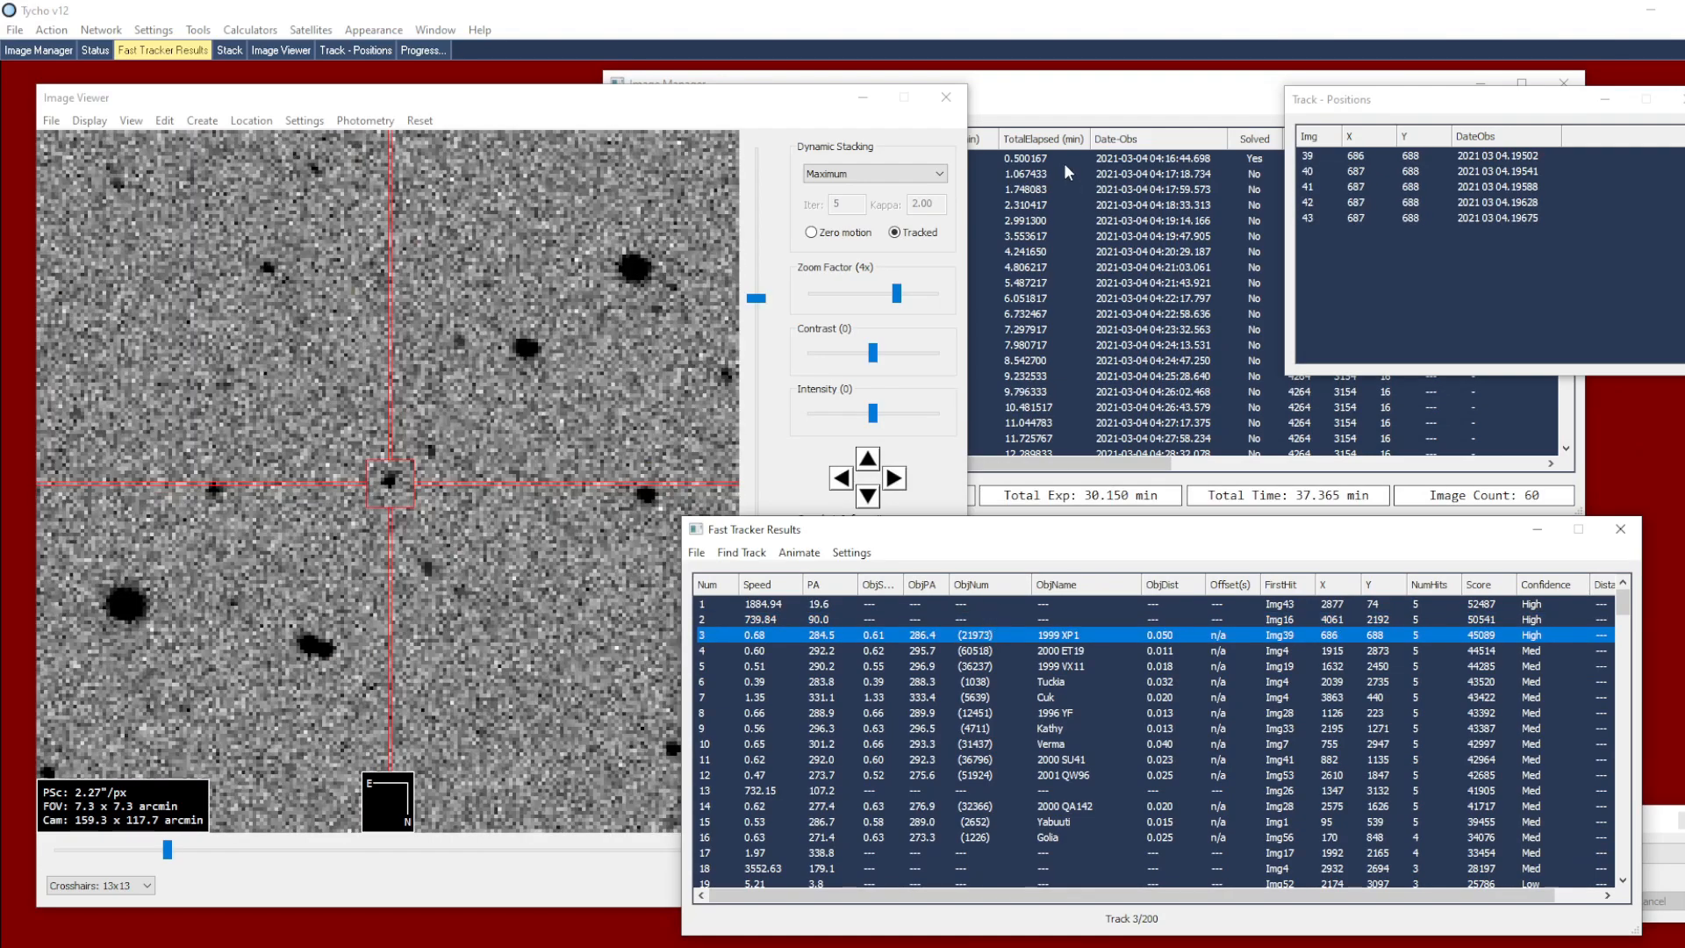
left_click(1064, 161)
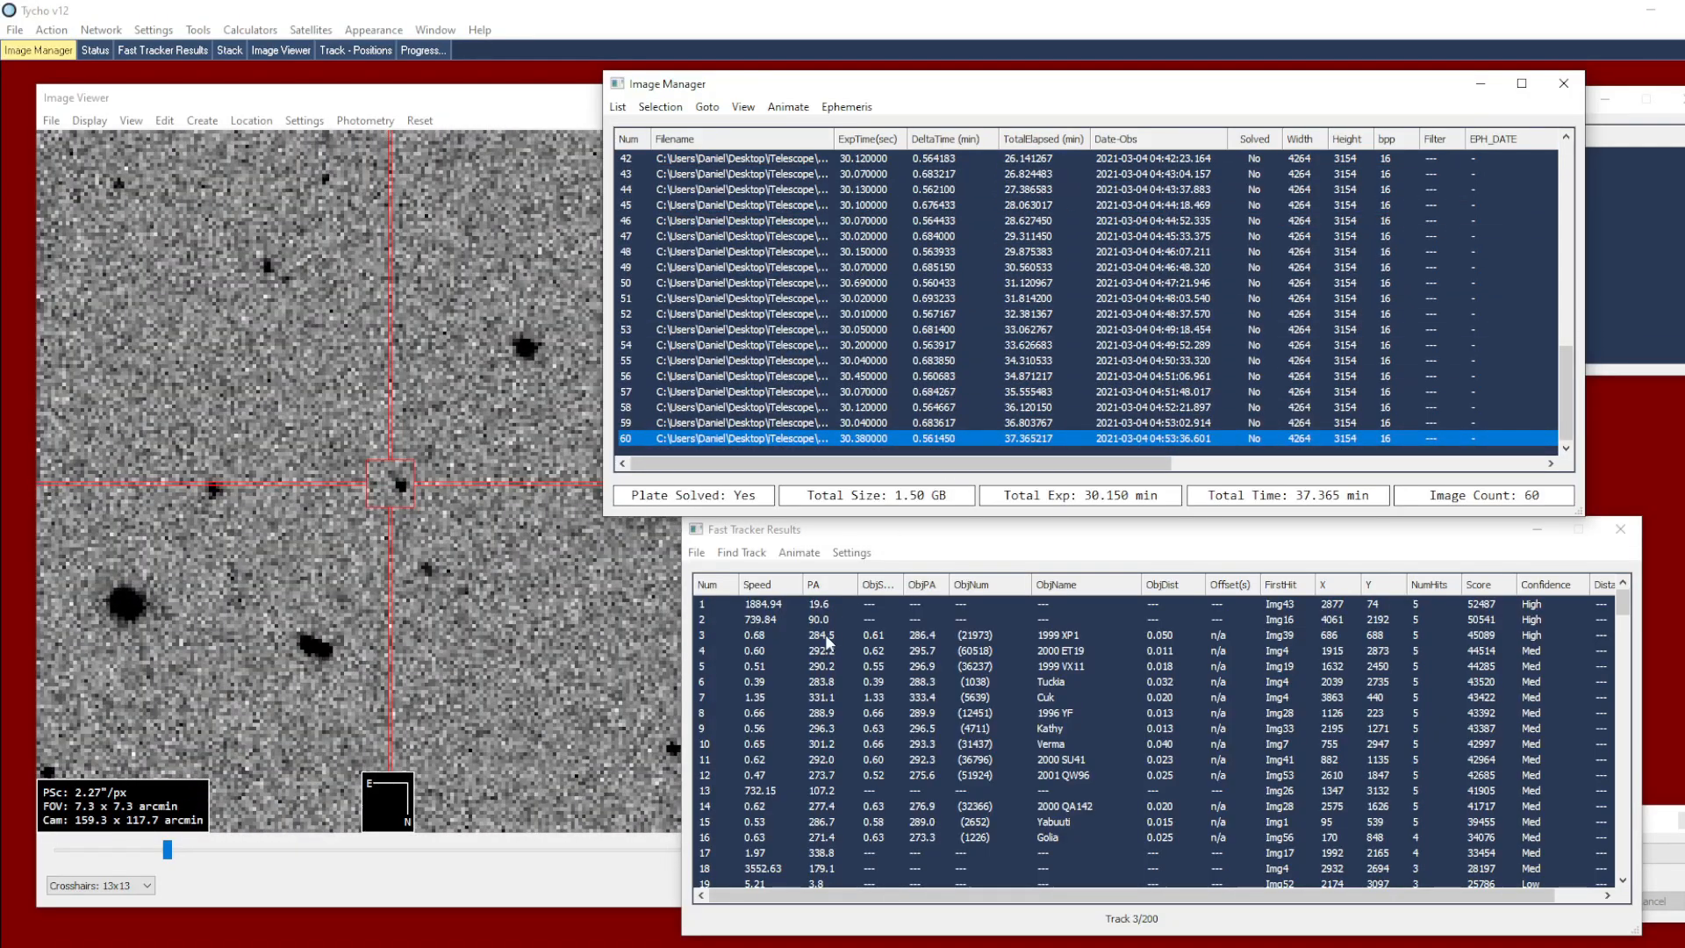
Step: Inspect the tracked image stacks of the asteroid detections in tracks 4, 6, 7 and 8, viewing 1996 YF in a wider field
left_click(815, 652)
left_click(859, 681)
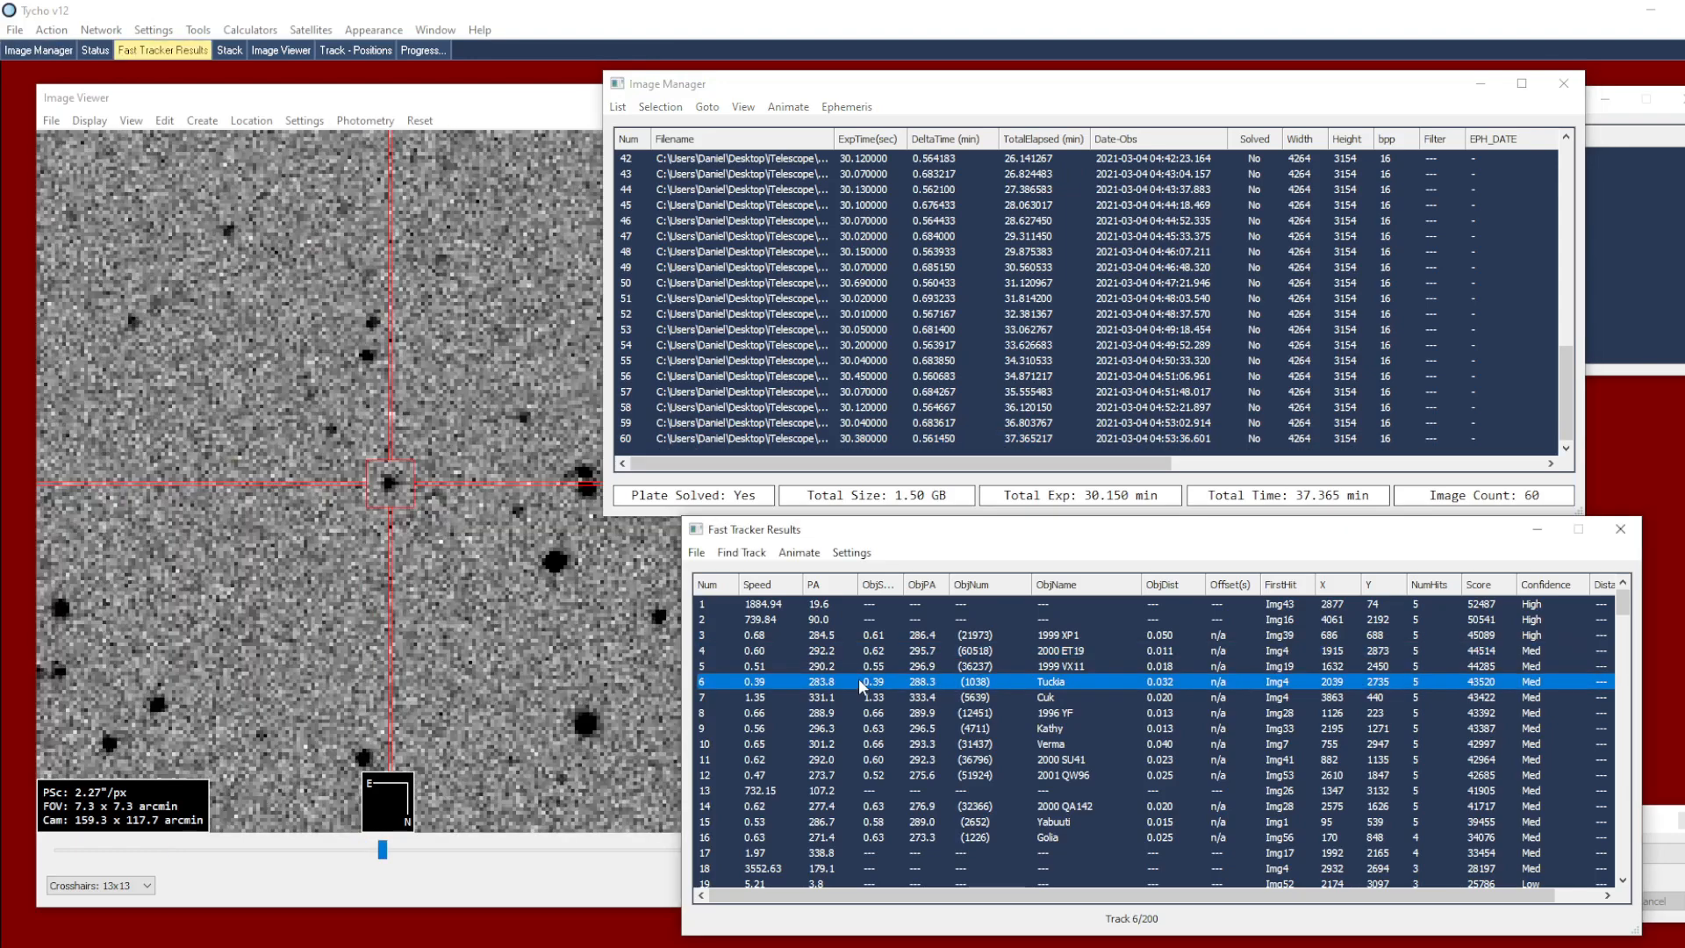
left_click(866, 700)
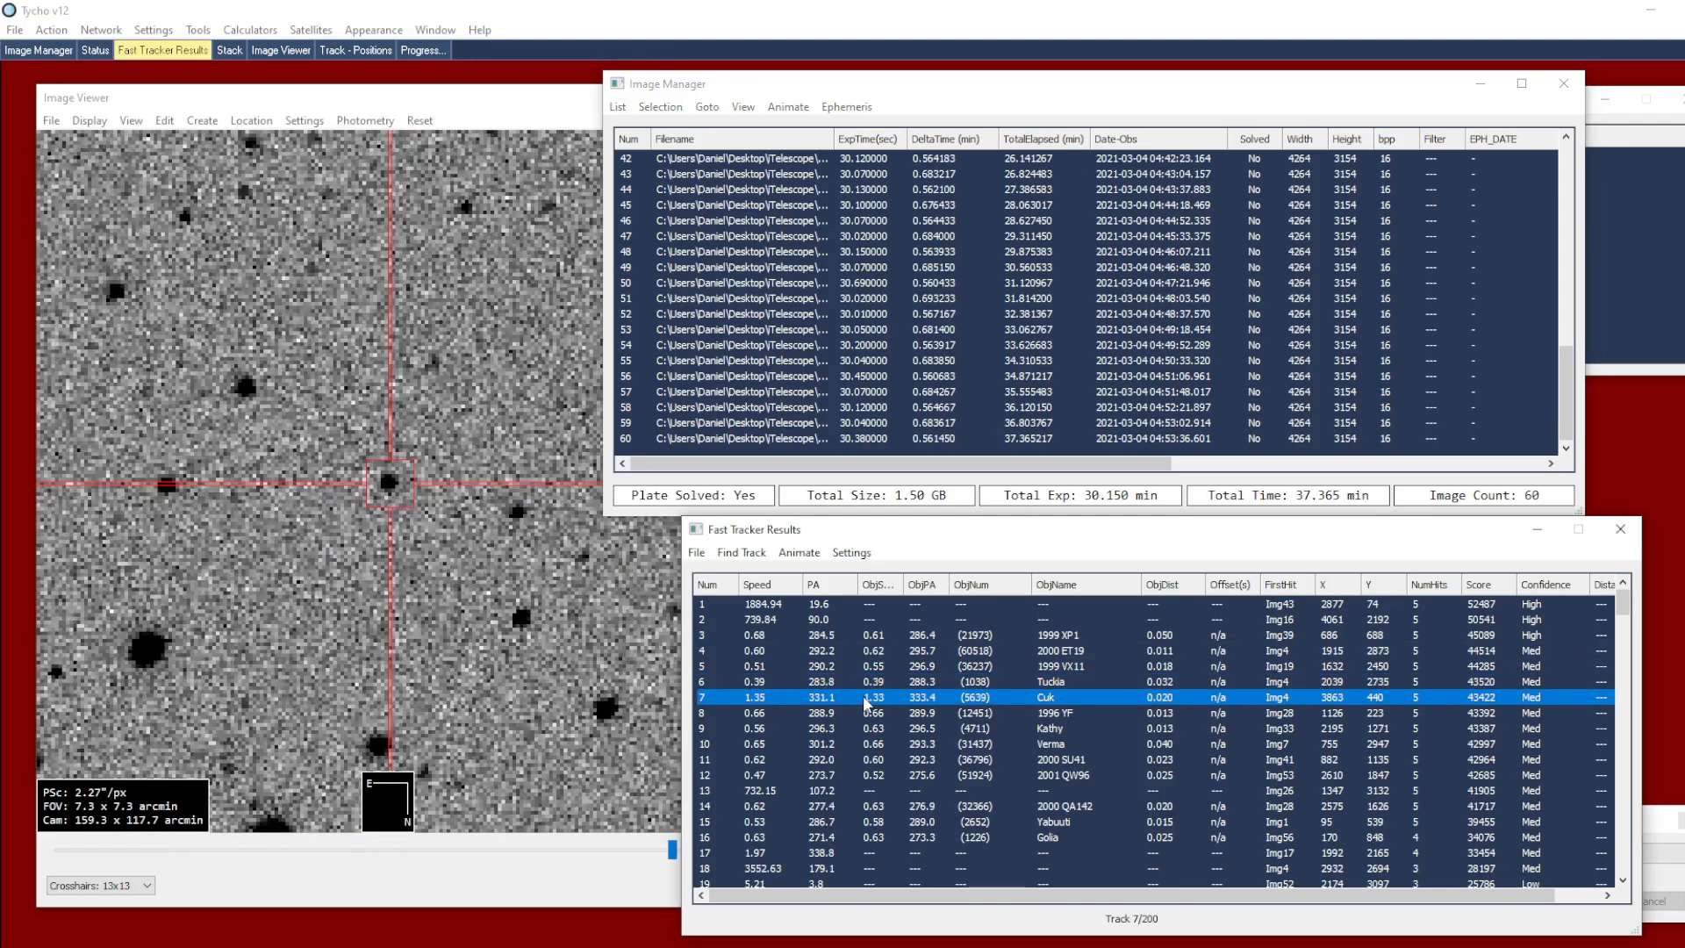
left_click(865, 714)
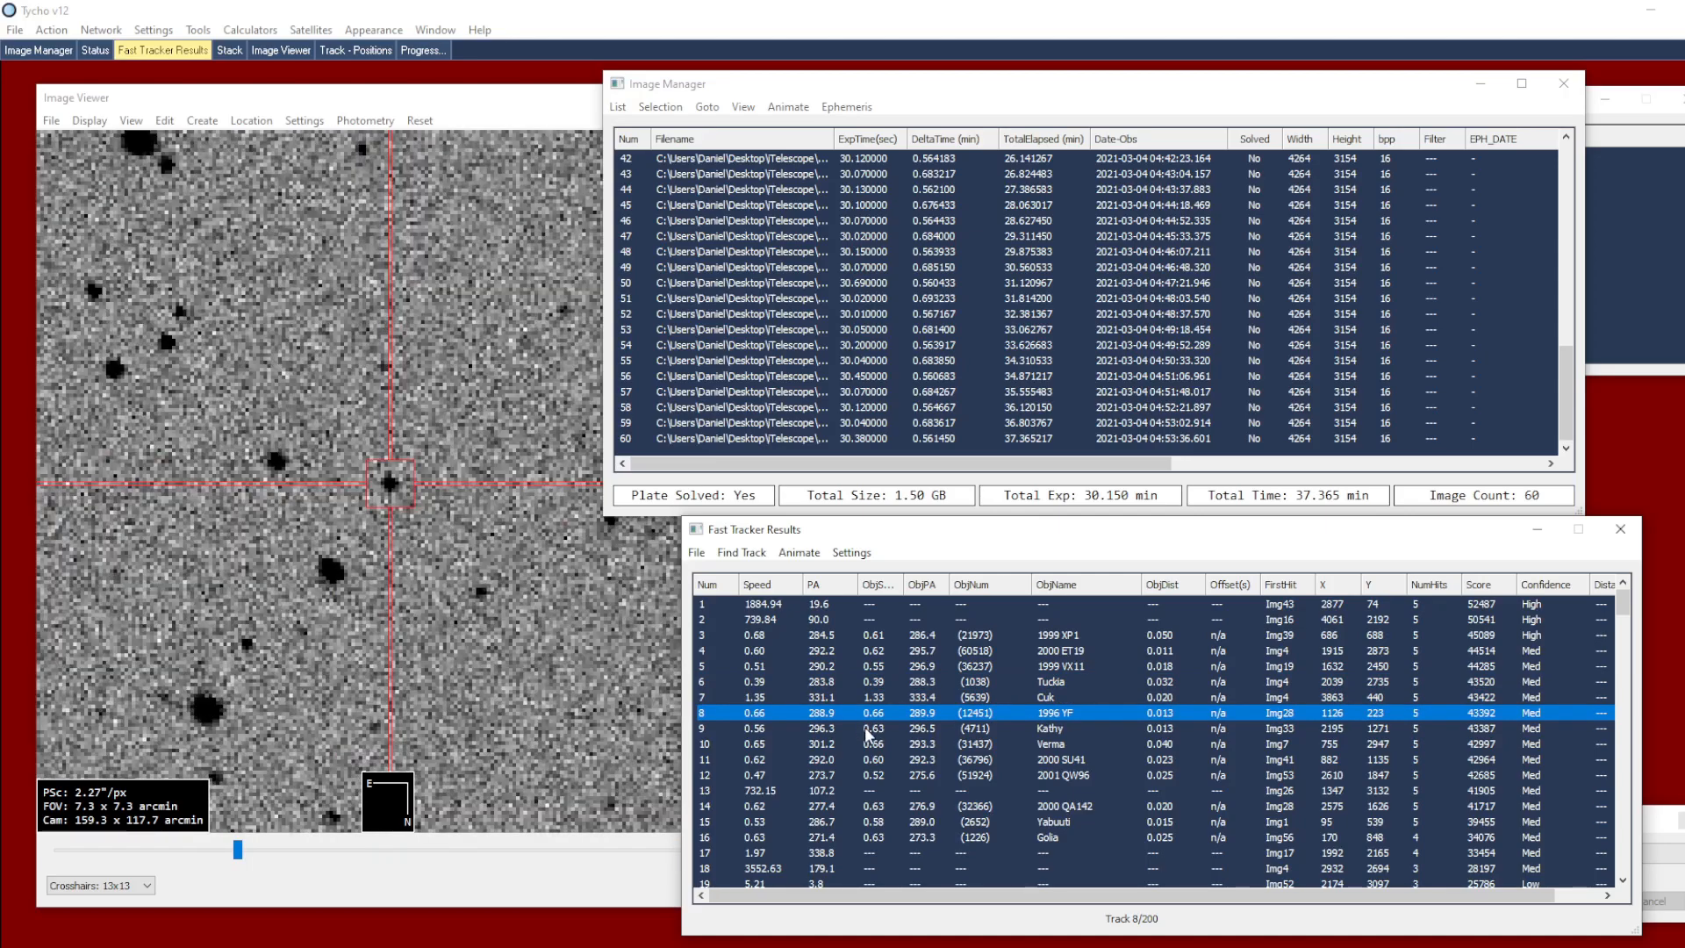
scroll(614, 606, "down", 2)
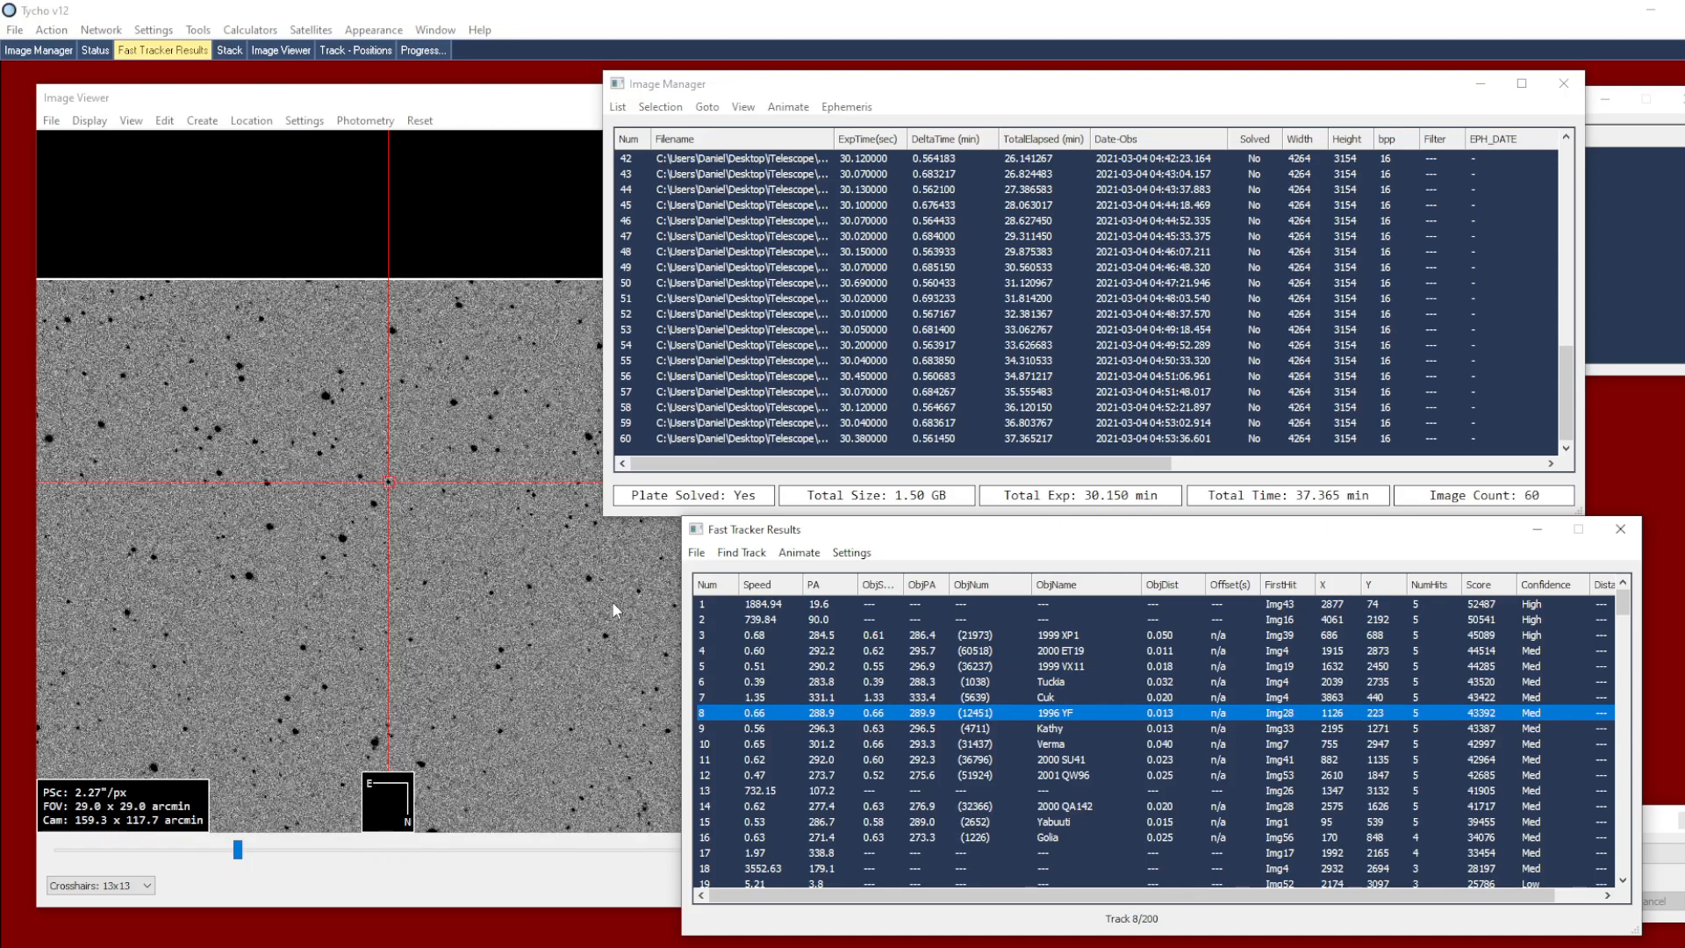
scroll(613, 602, "down", 3)
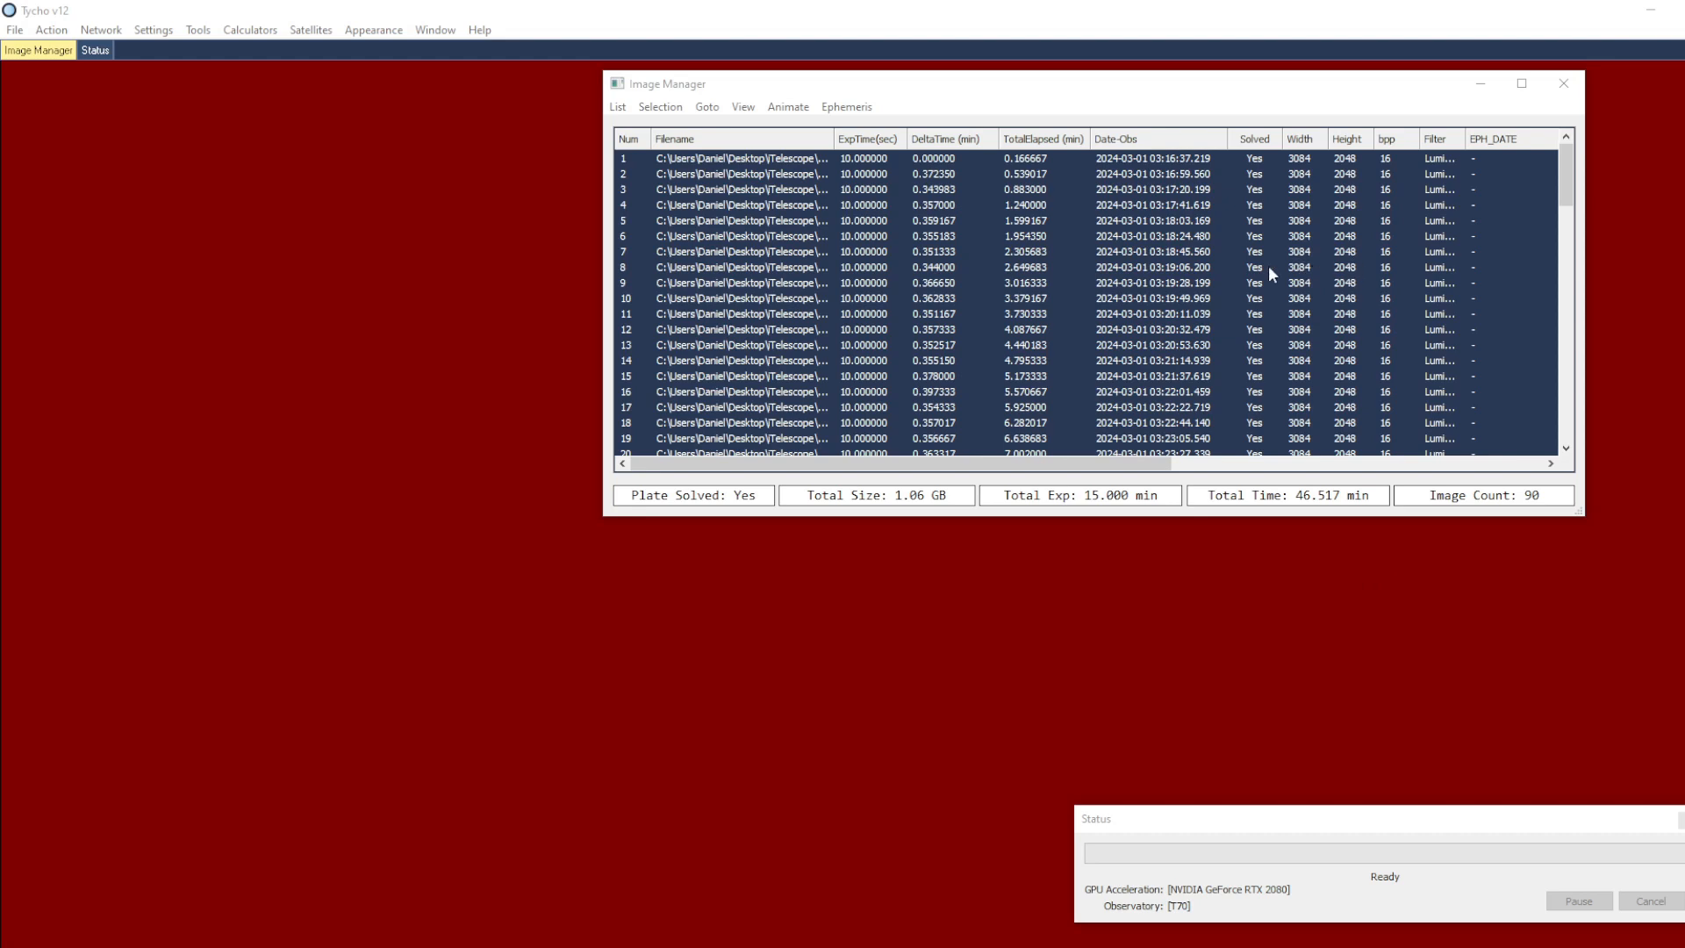
Step: Run Fast Tracker on the 2024-03-01 image set with standard sensitivity and no speed or position-angle limits
left_click(52, 31)
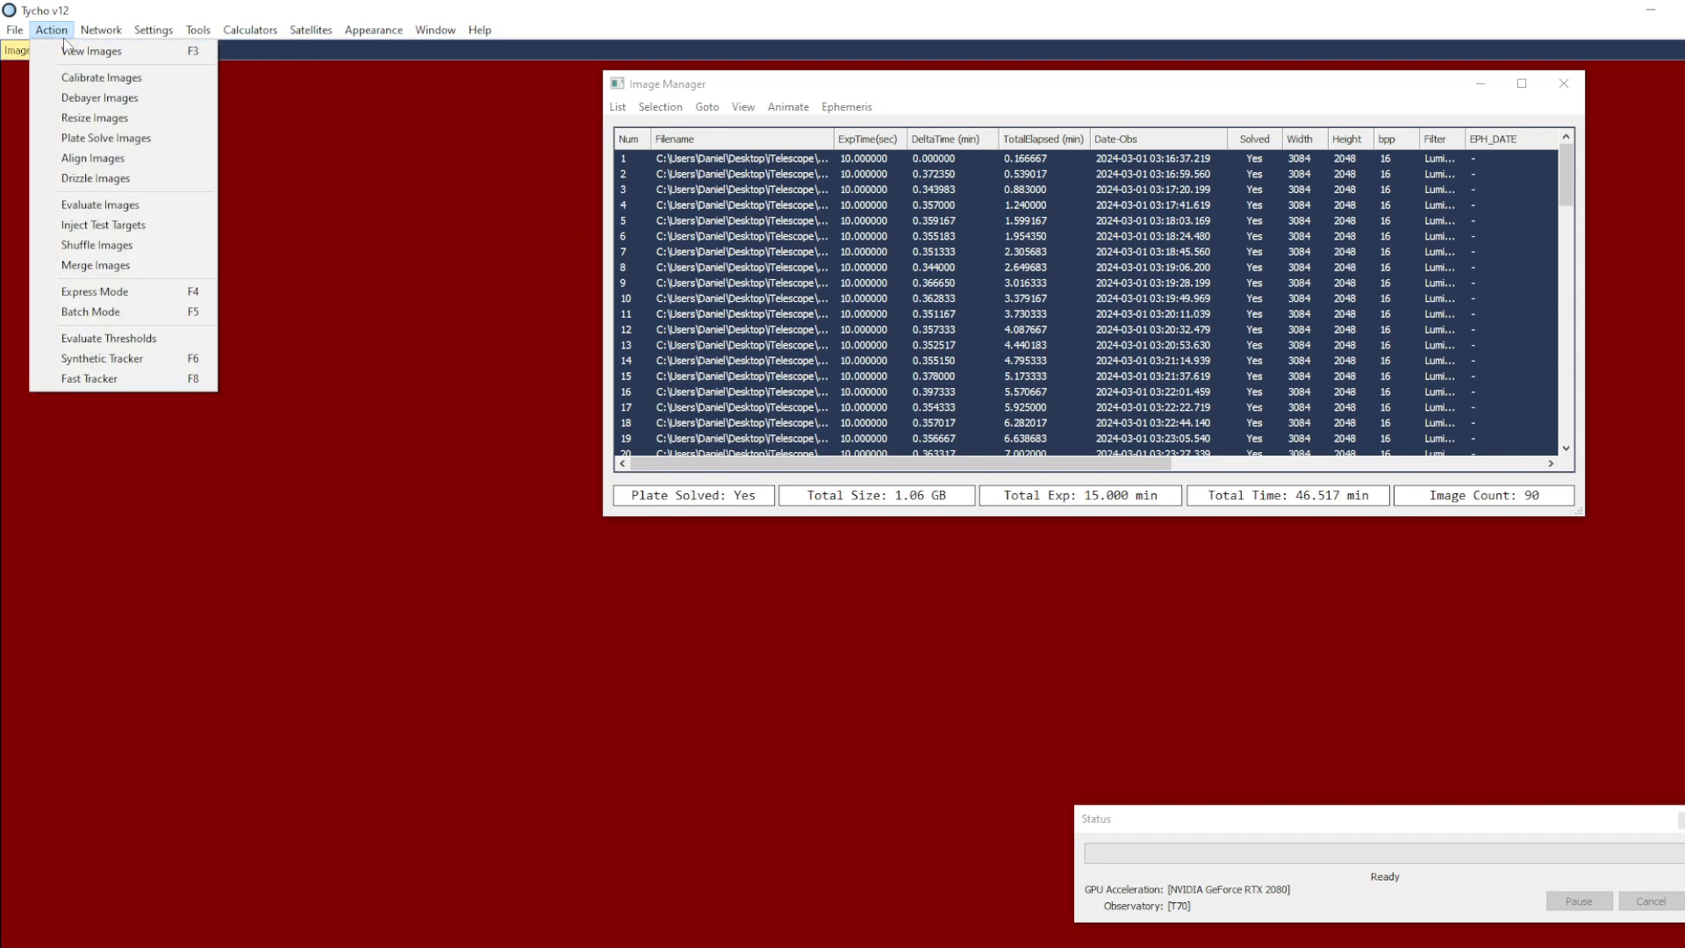
left_click(90, 378)
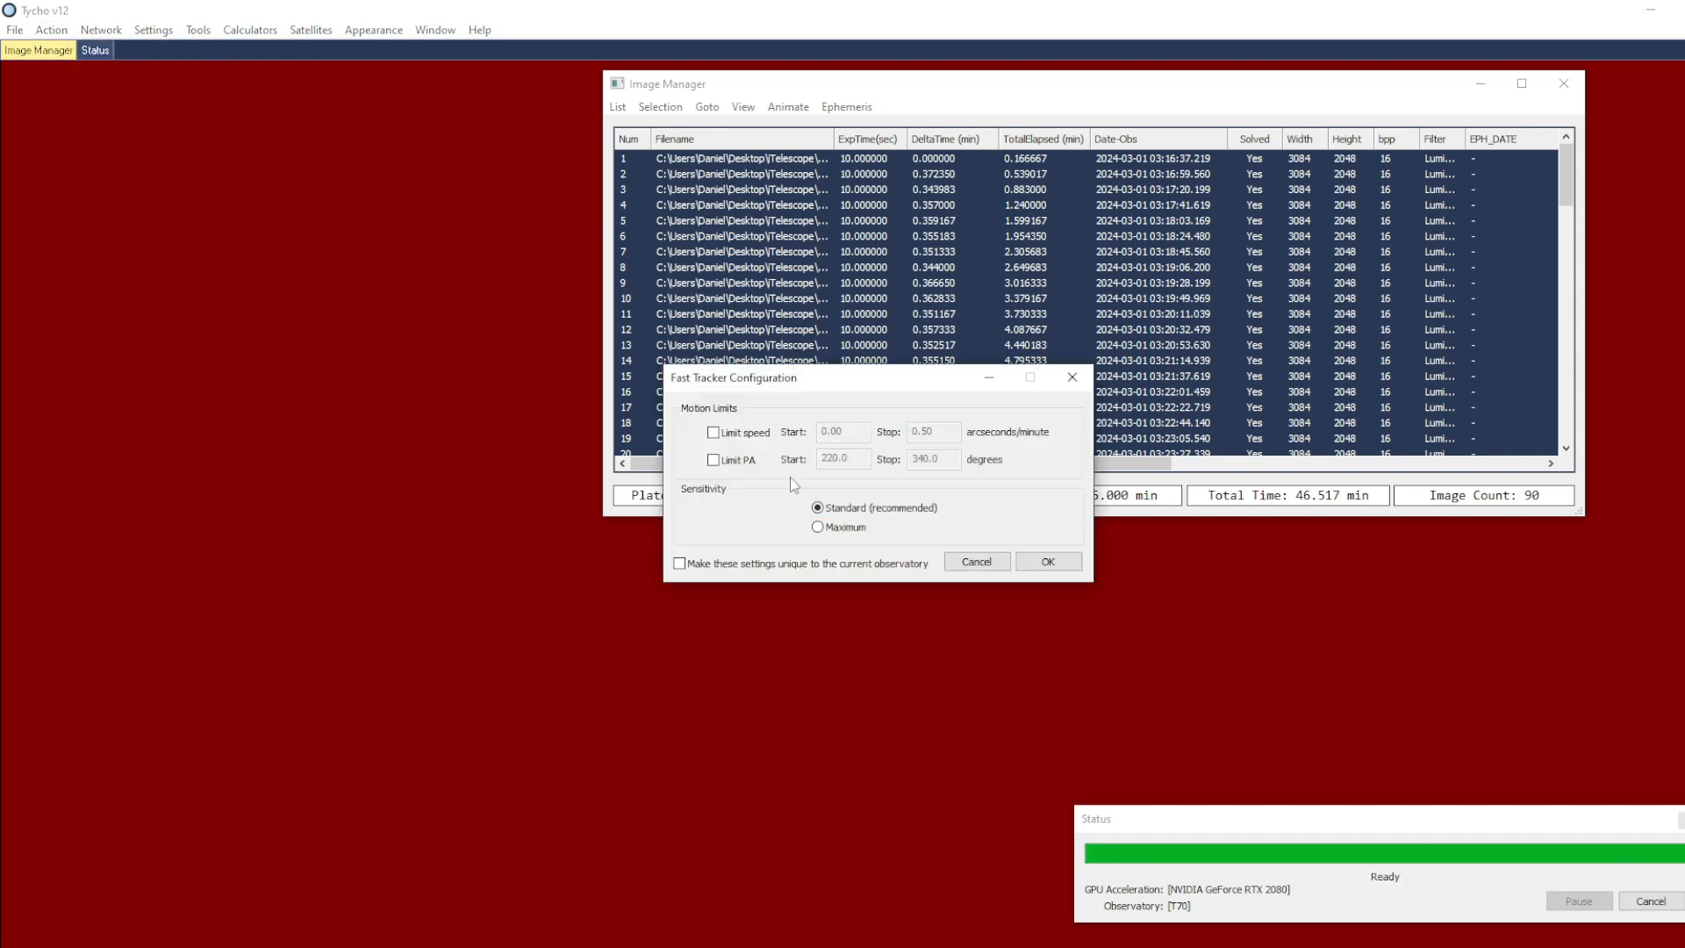
left_click(1048, 566)
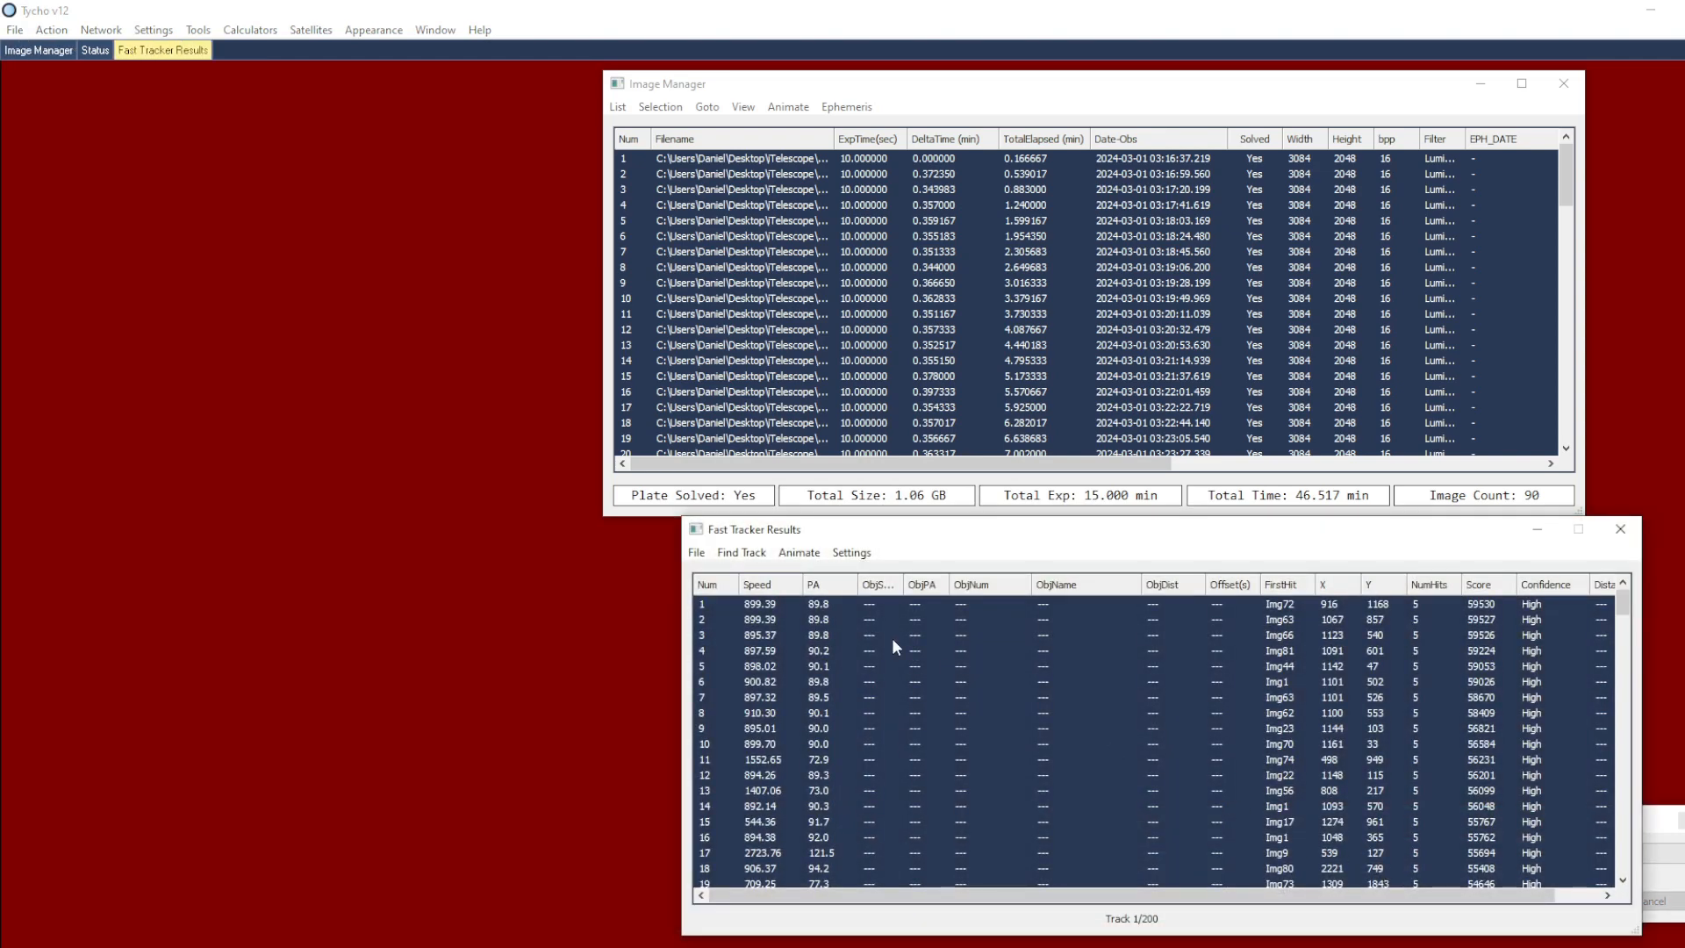
Step: Match the tracks of the 2024-03-01 image set against known artificial satellites and move the results clear for reading
left_click(698, 555)
left_click(747, 593)
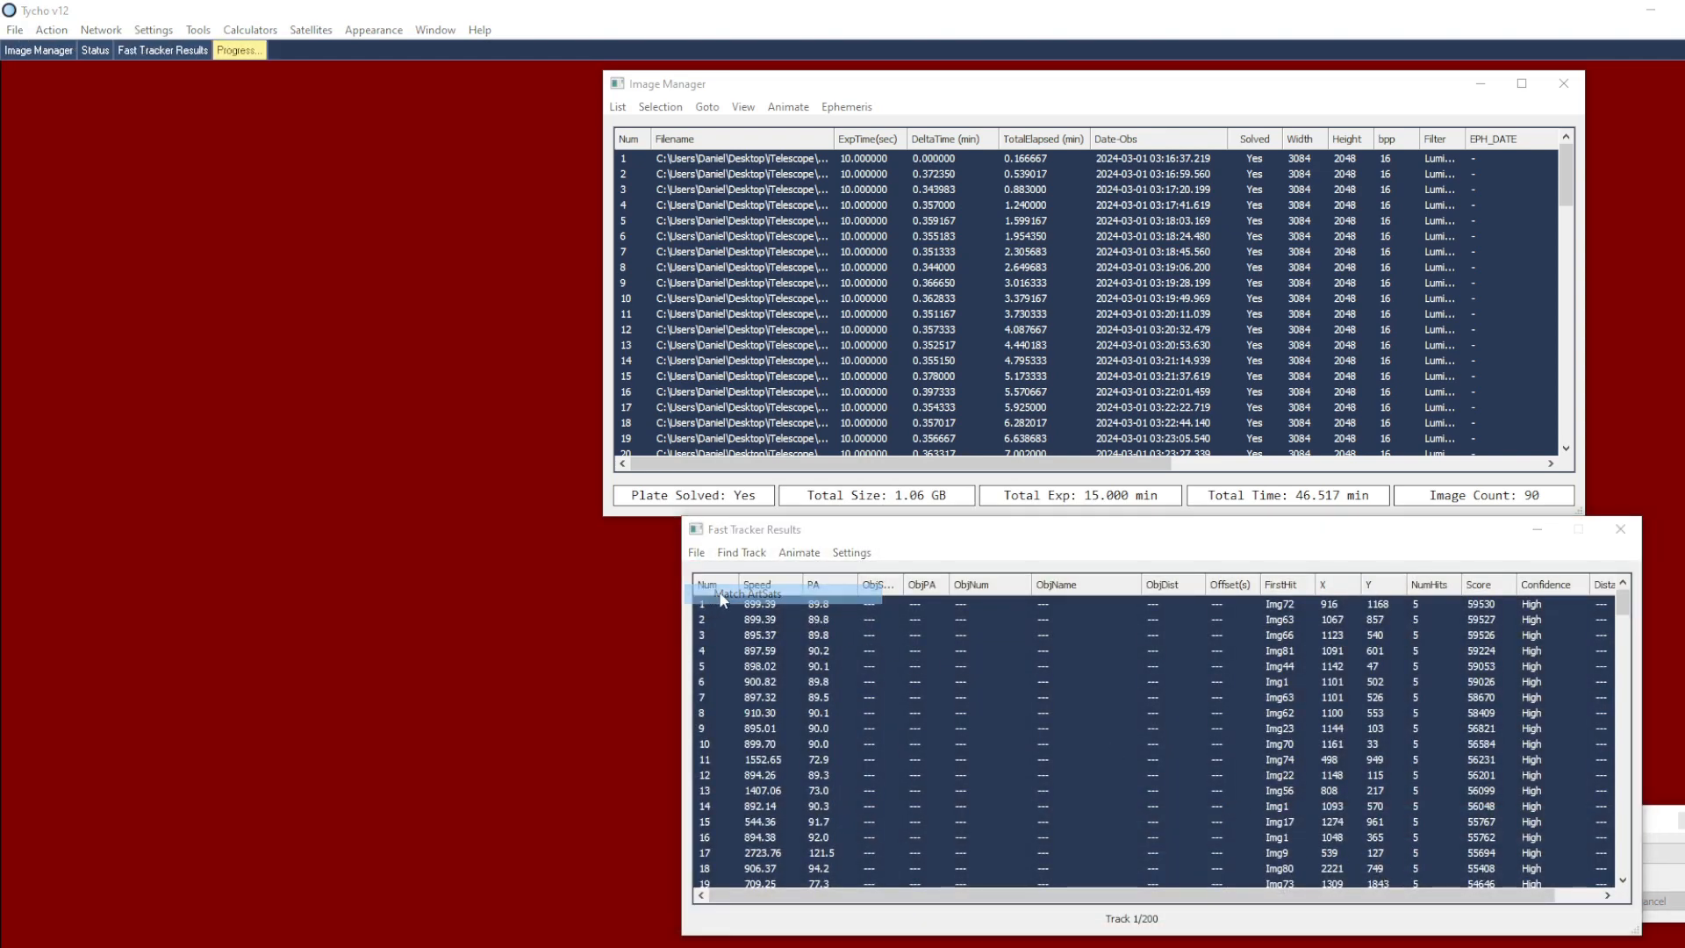
left_click(1053, 537)
left_click_drag(1040, 529, 1026, 401)
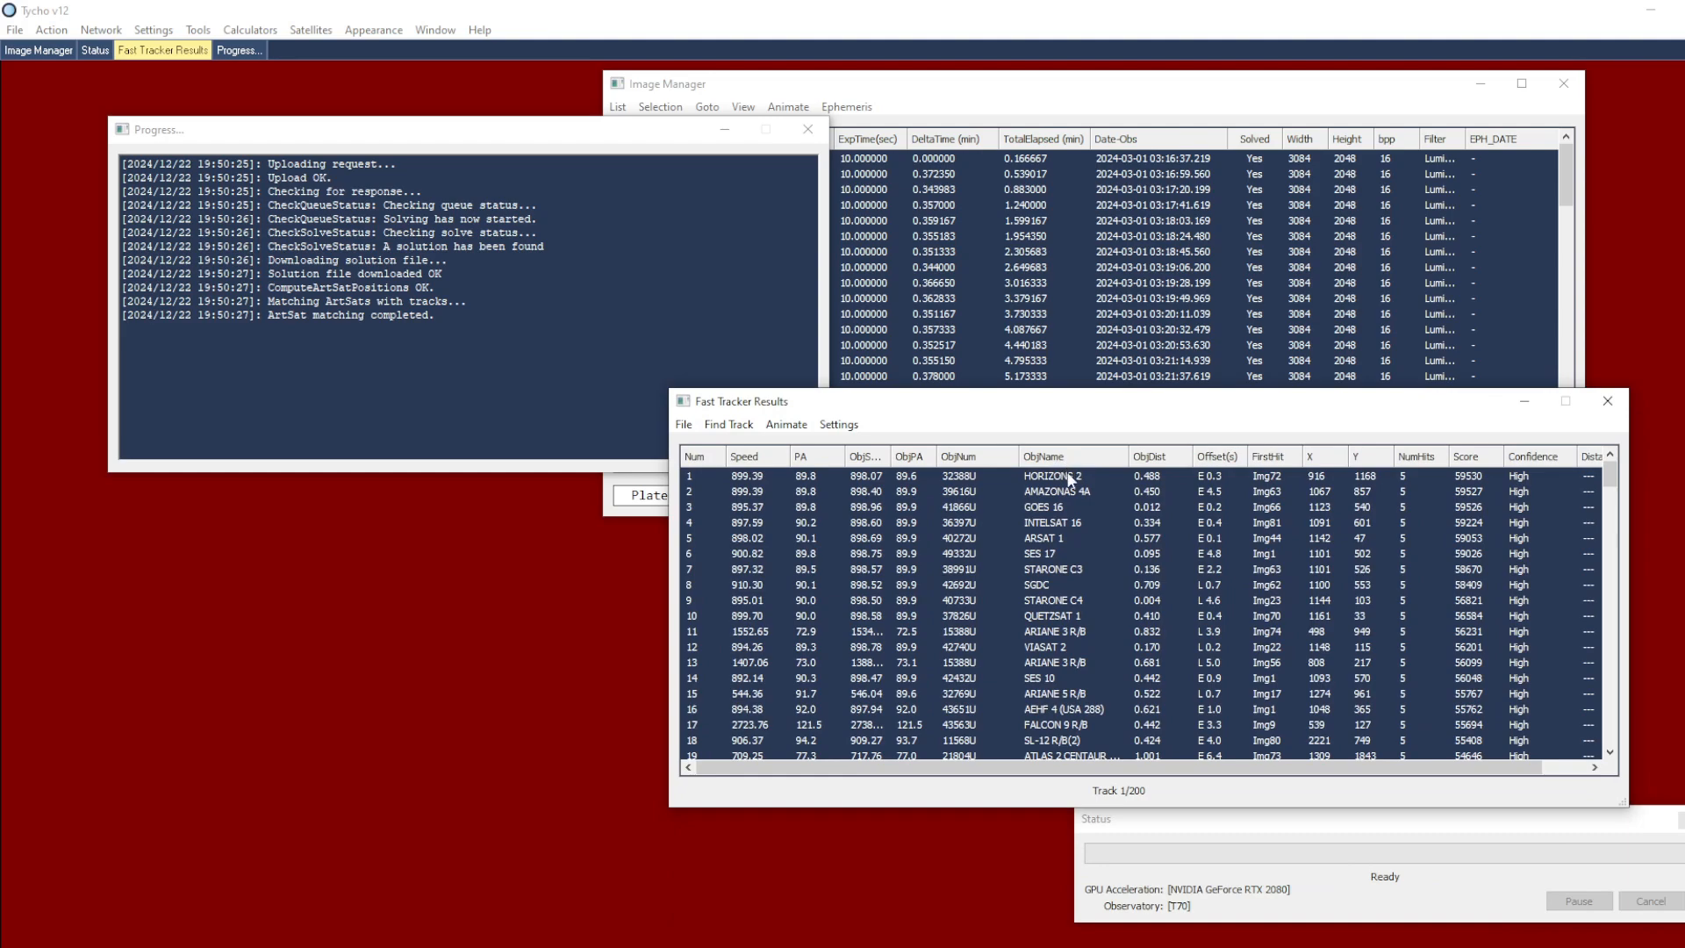
Step: Inspect the tracked image stacks of the first six satellite detections, from HORIZONS 2 through SES 17
double_click(1071, 477)
double_click(1066, 490)
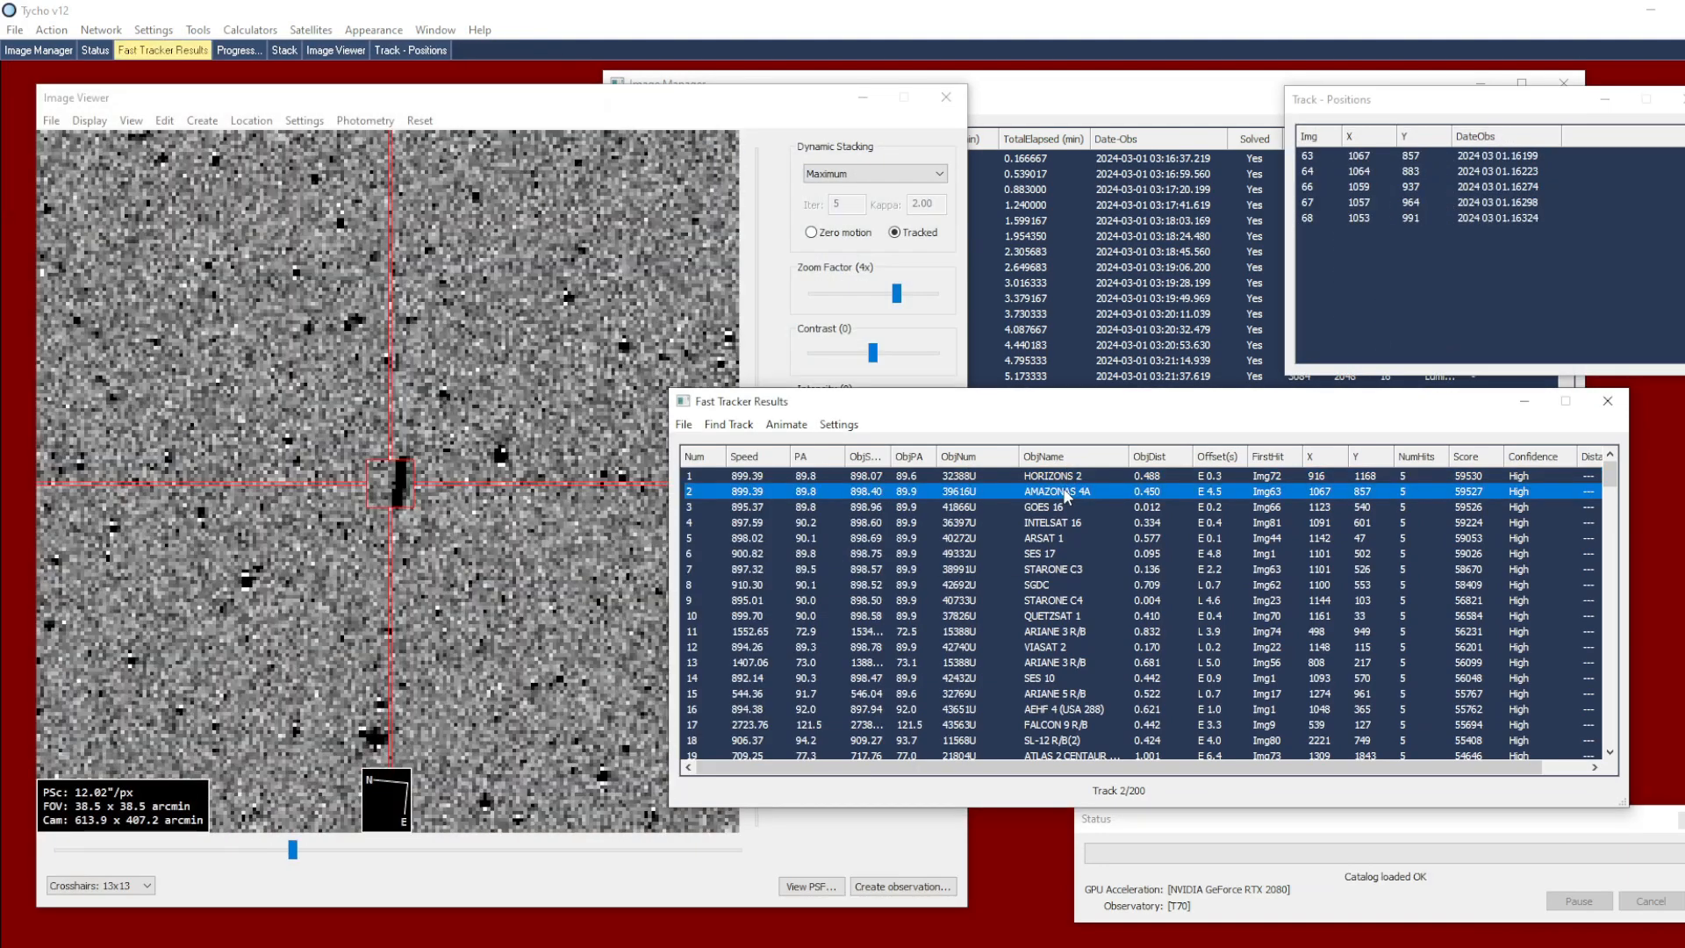
double_click(1053, 511)
double_click(1054, 524)
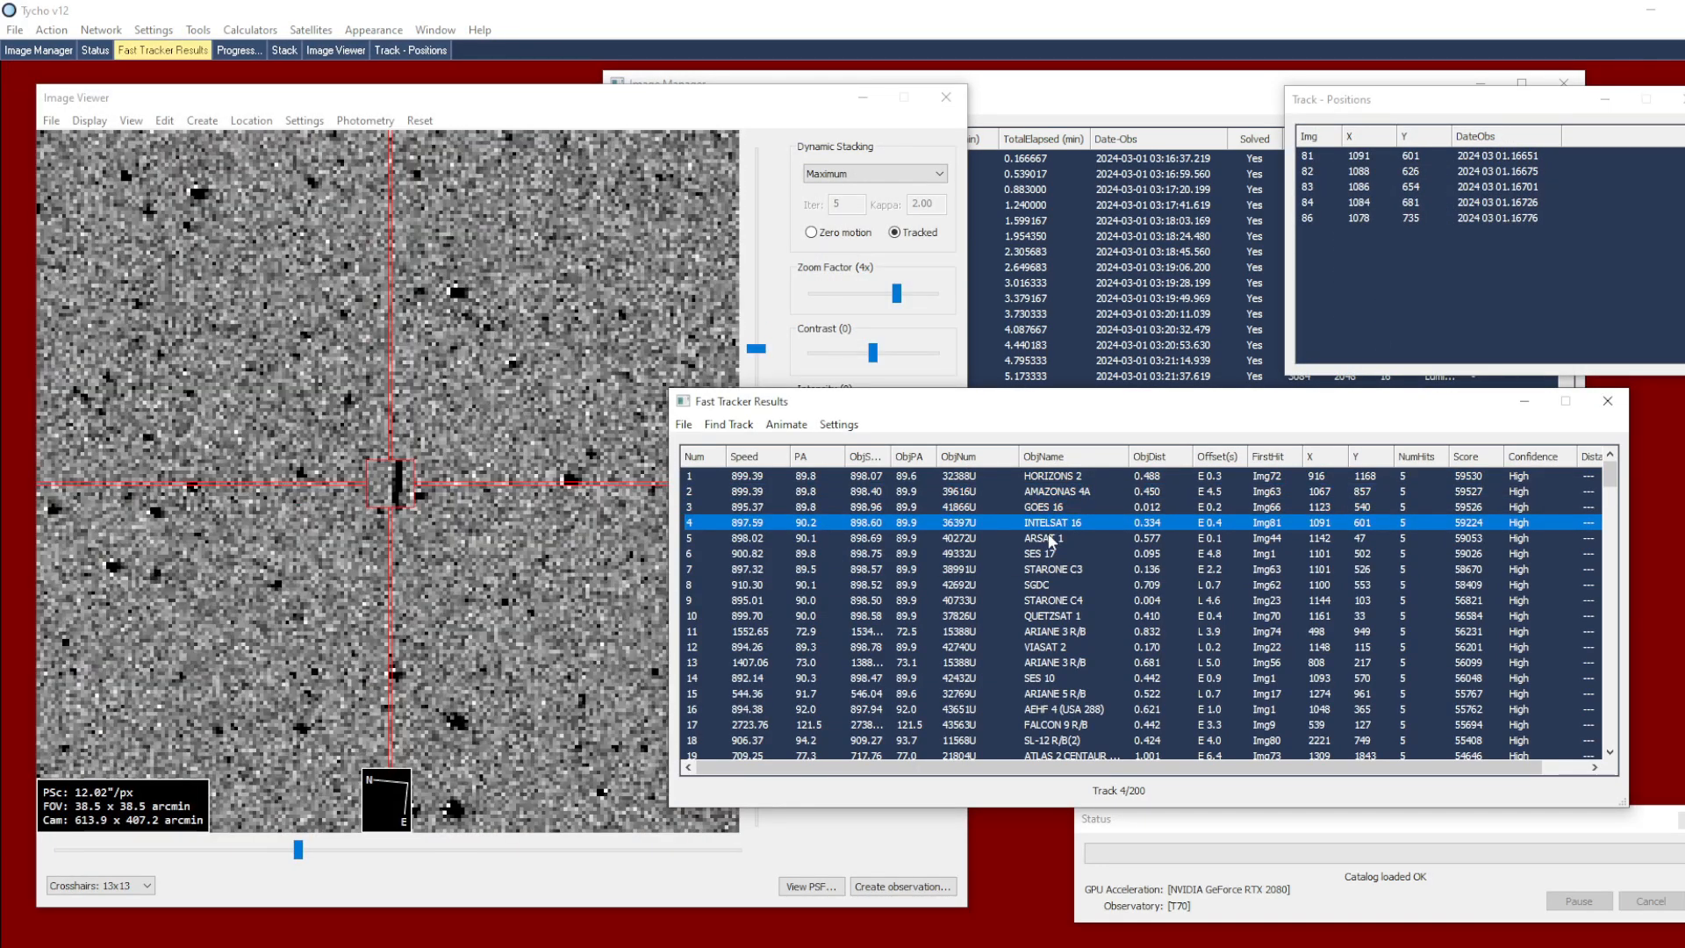
double_click(1050, 539)
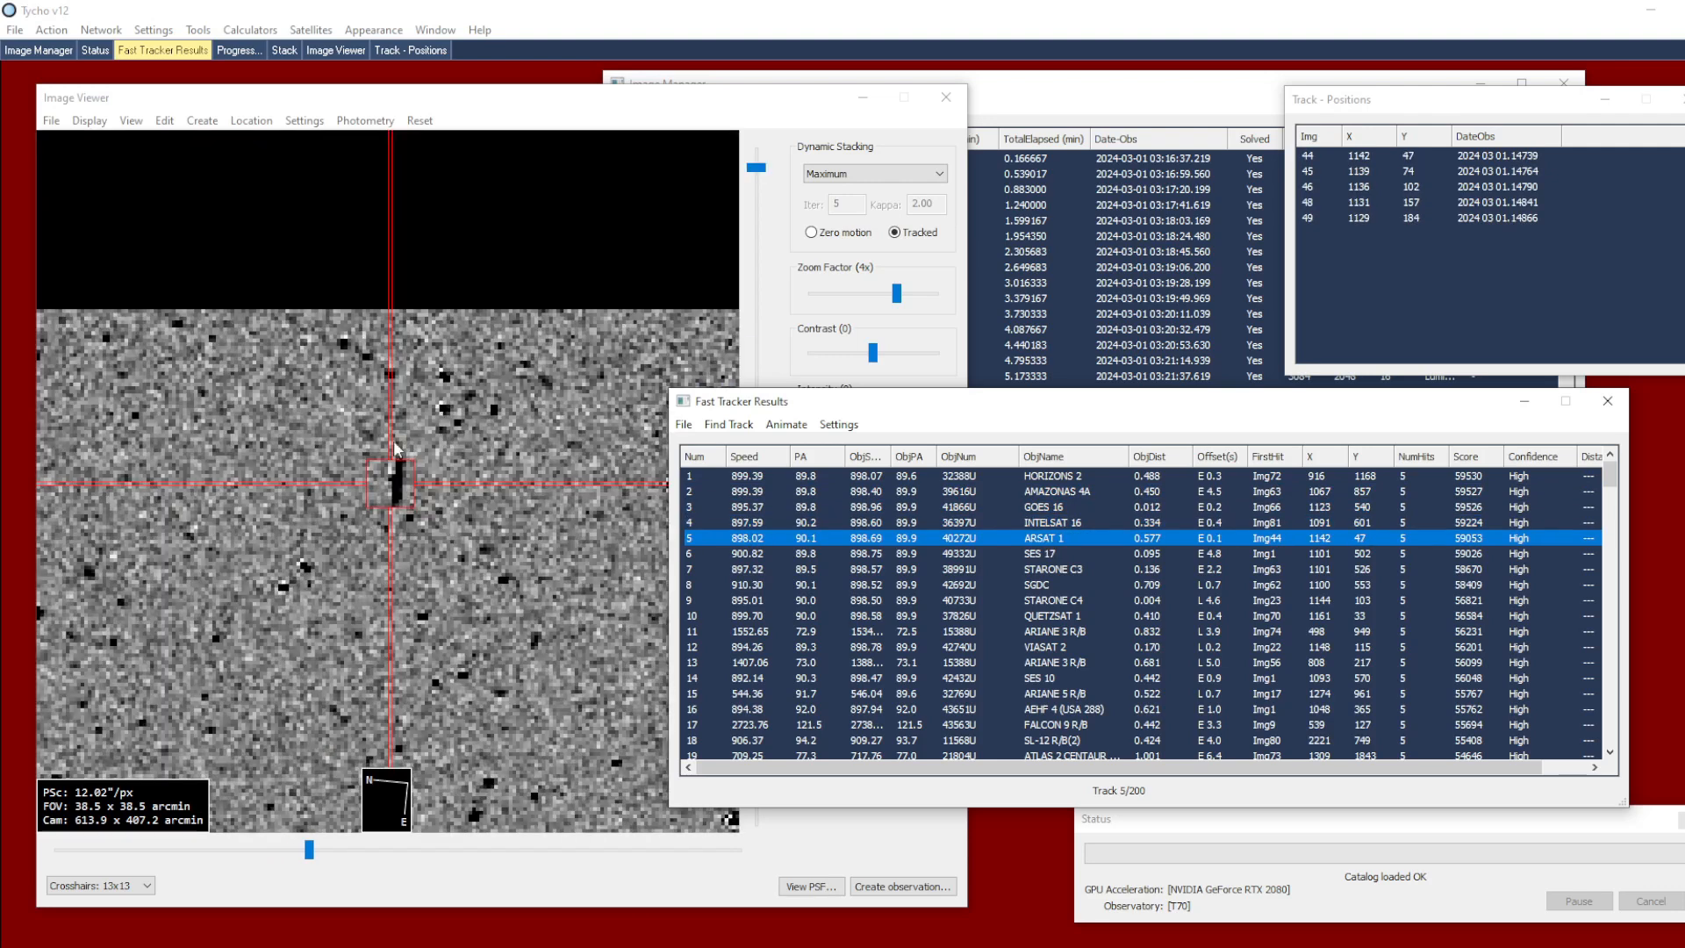
double_click(1049, 555)
Step: Find the GSAT 6A detection further down the results and examine its tracked stack, animated, at 2x and 4x zoom
scroll(1046, 593, "down", 1)
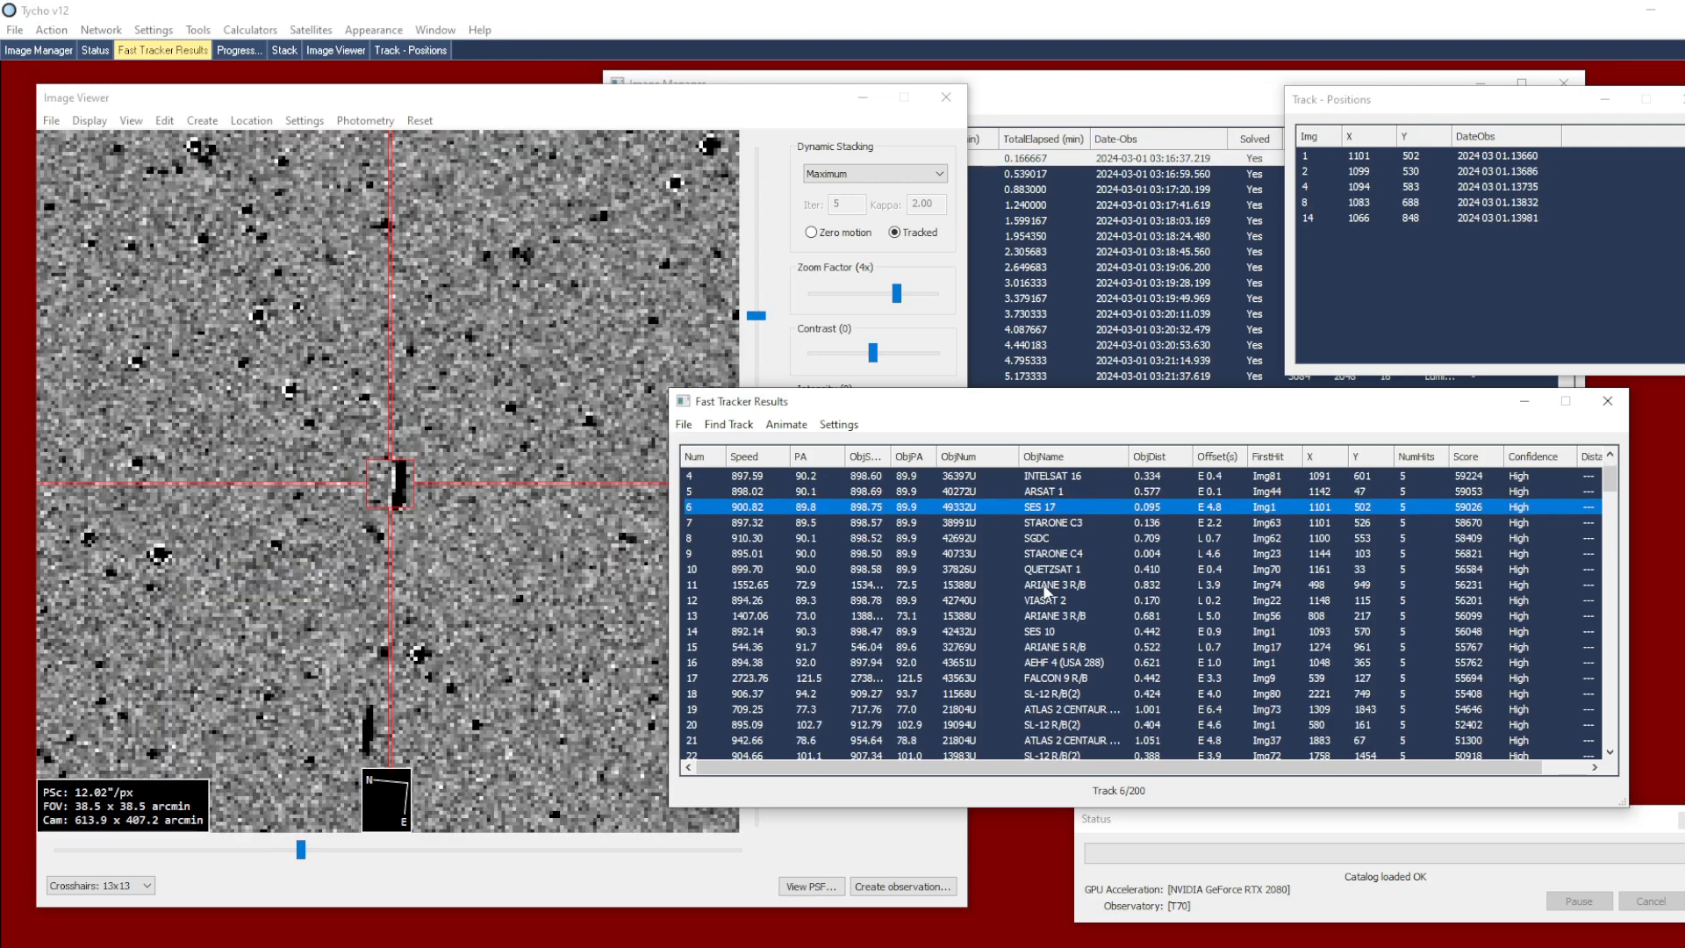
scroll(1046, 594, "down", 2)
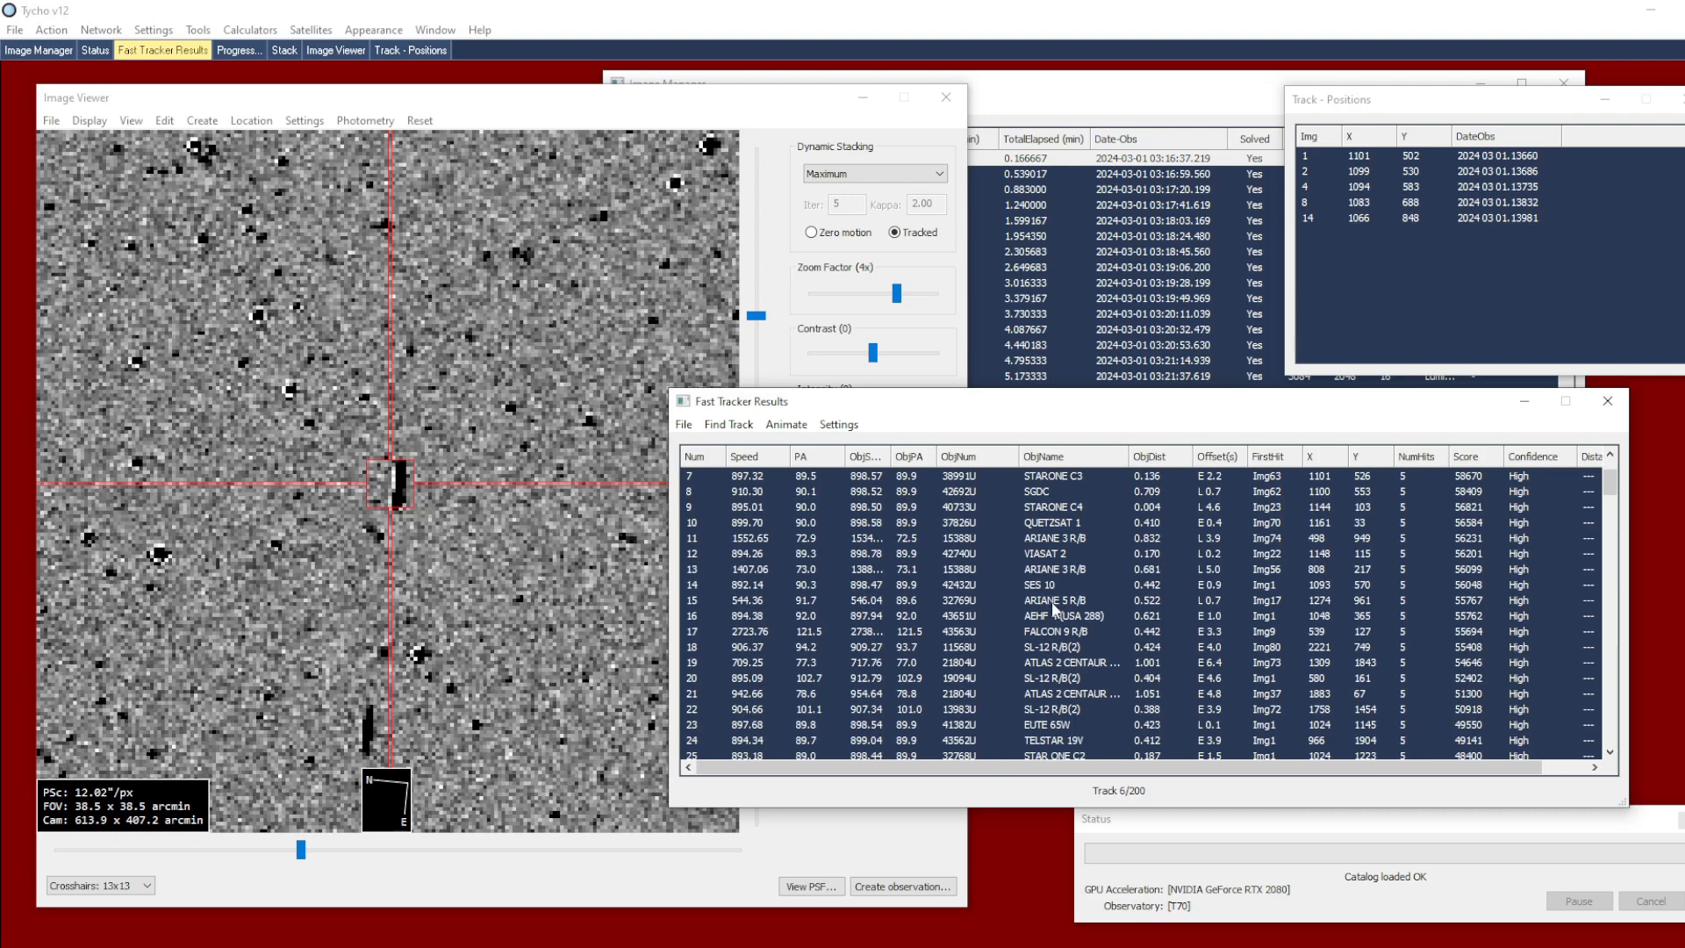
scroll(1056, 614, "down", 1)
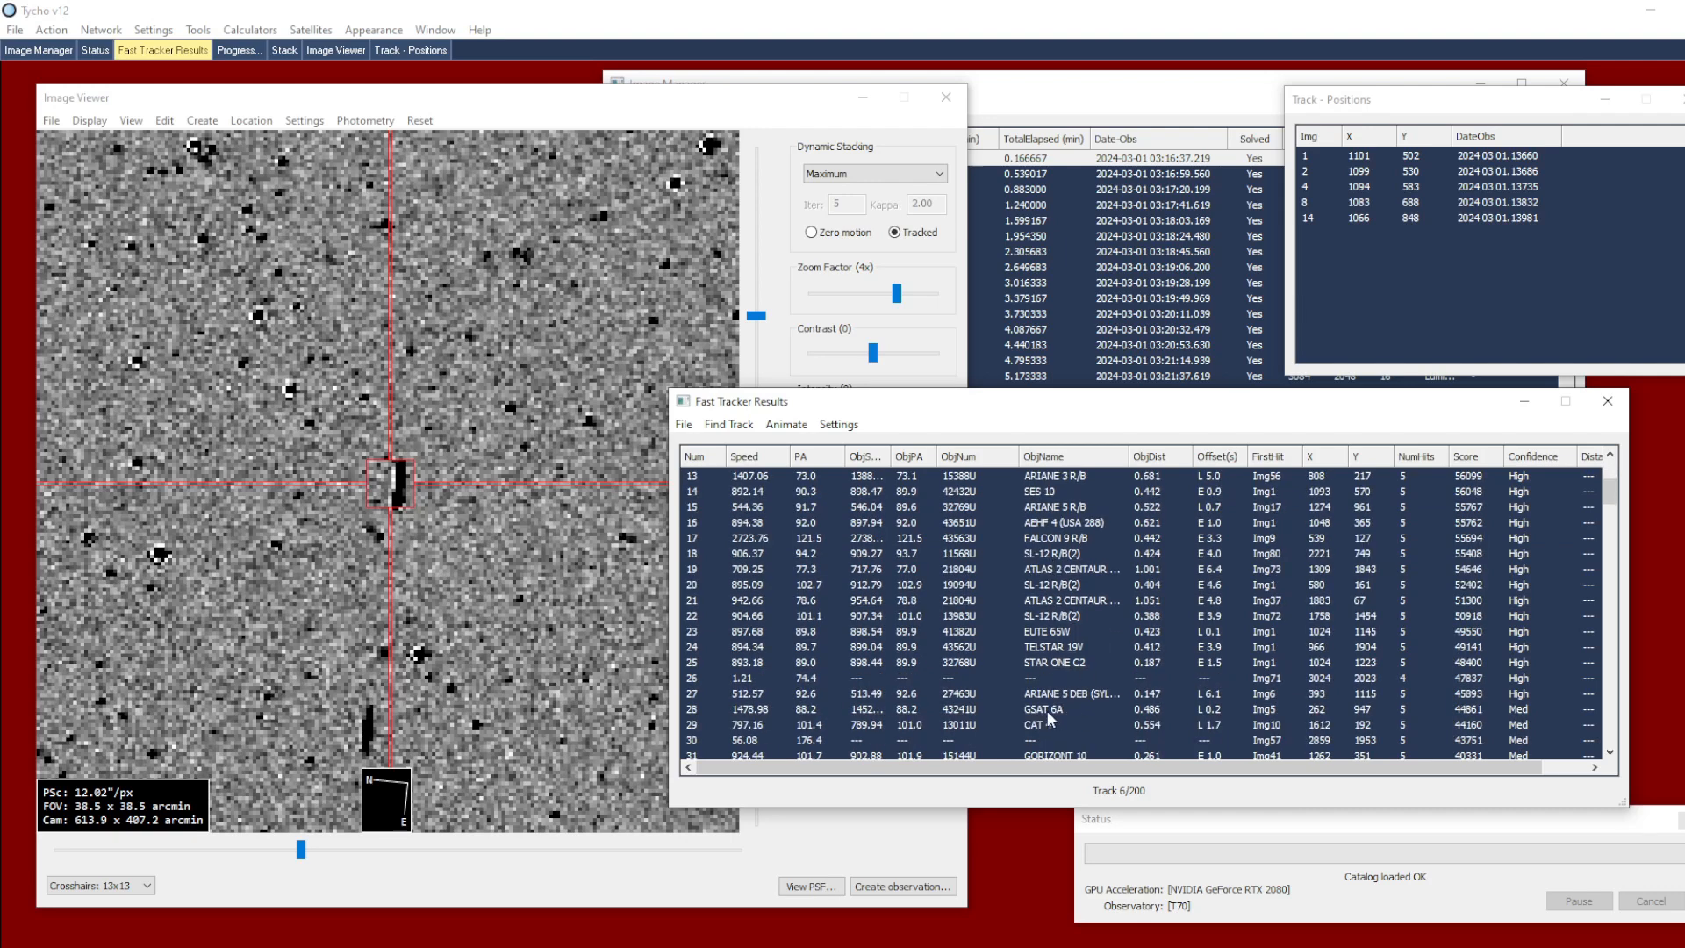
double_click(1053, 711)
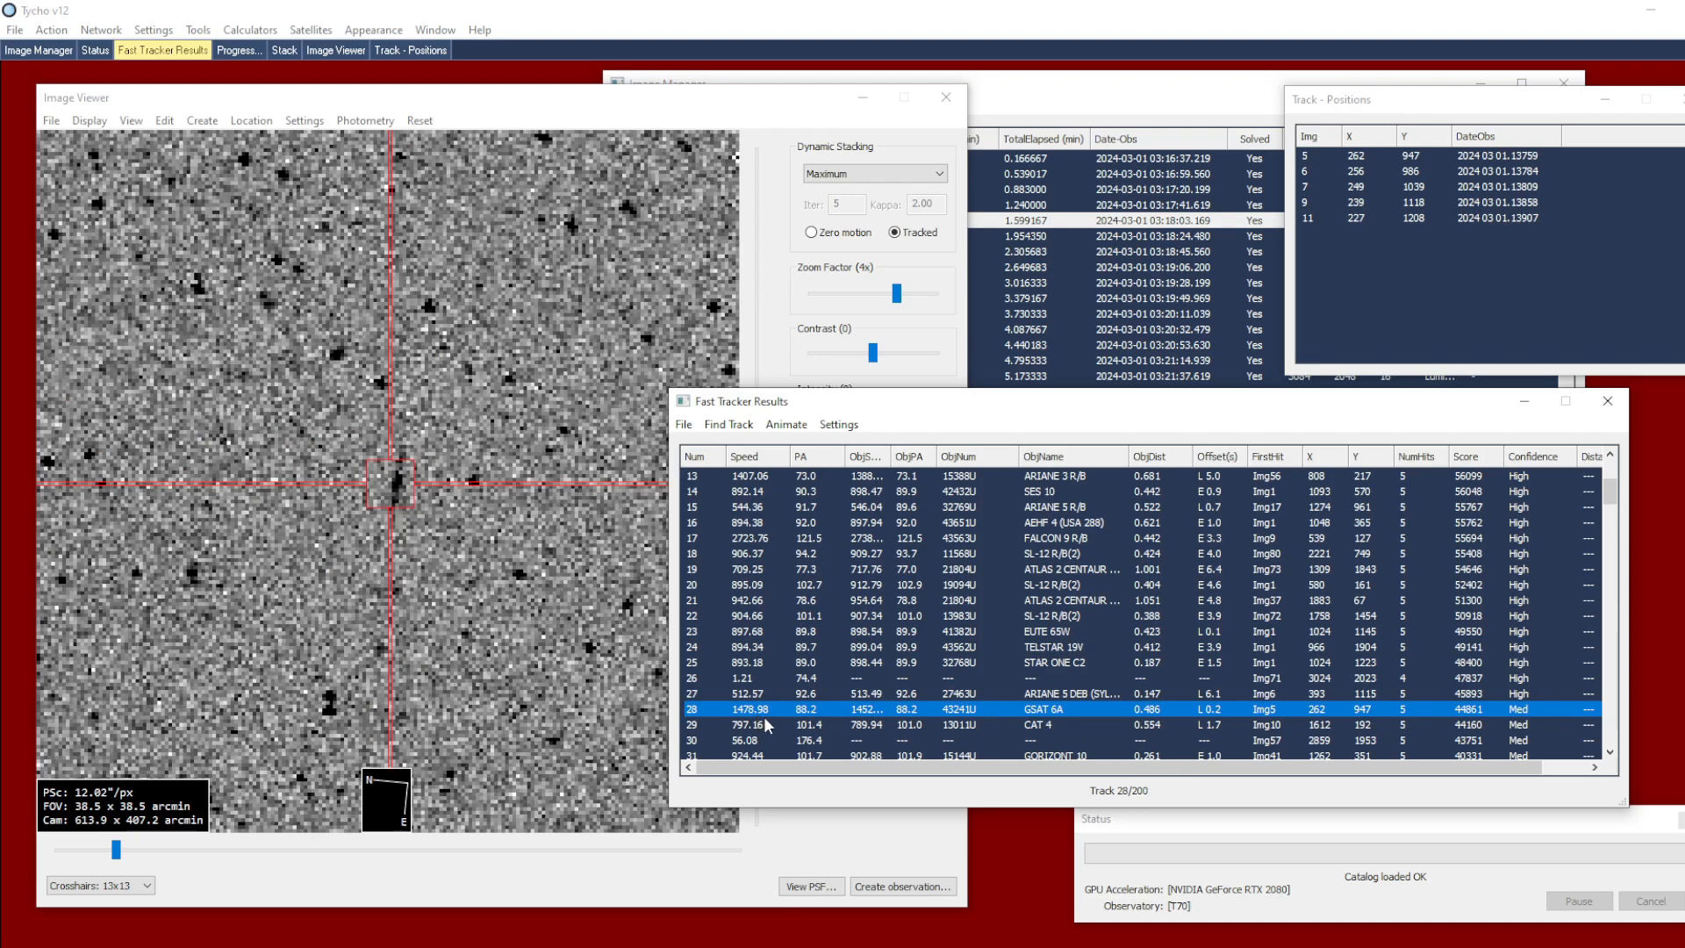
scroll(407, 504, "down", 1)
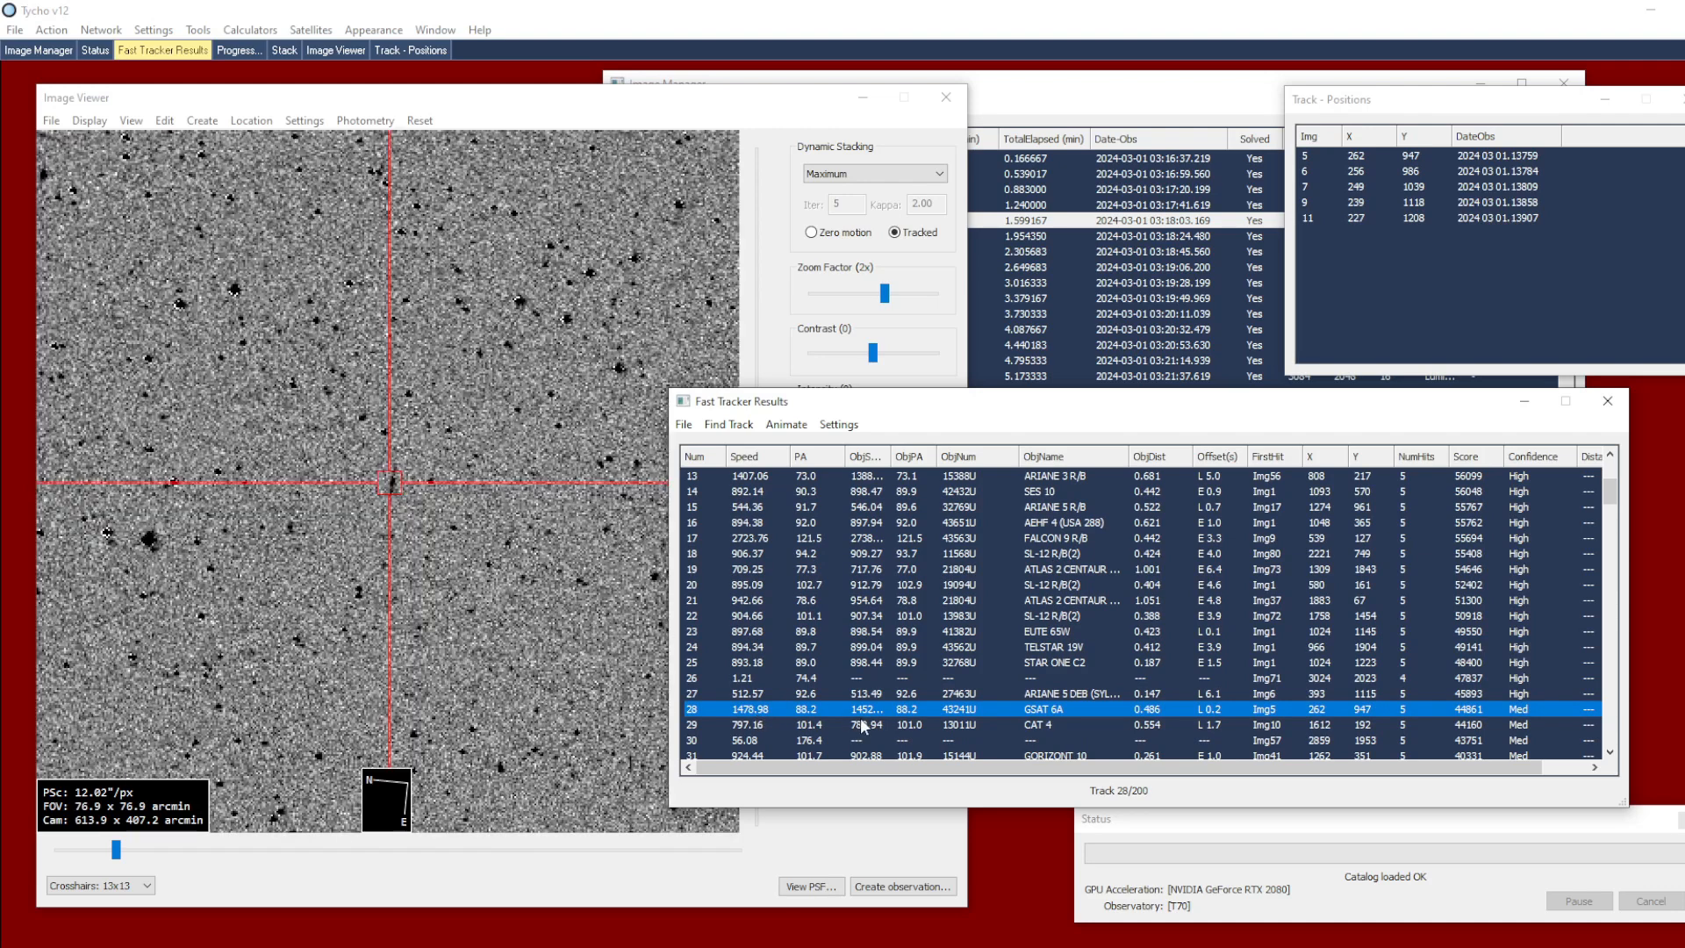
key("space")
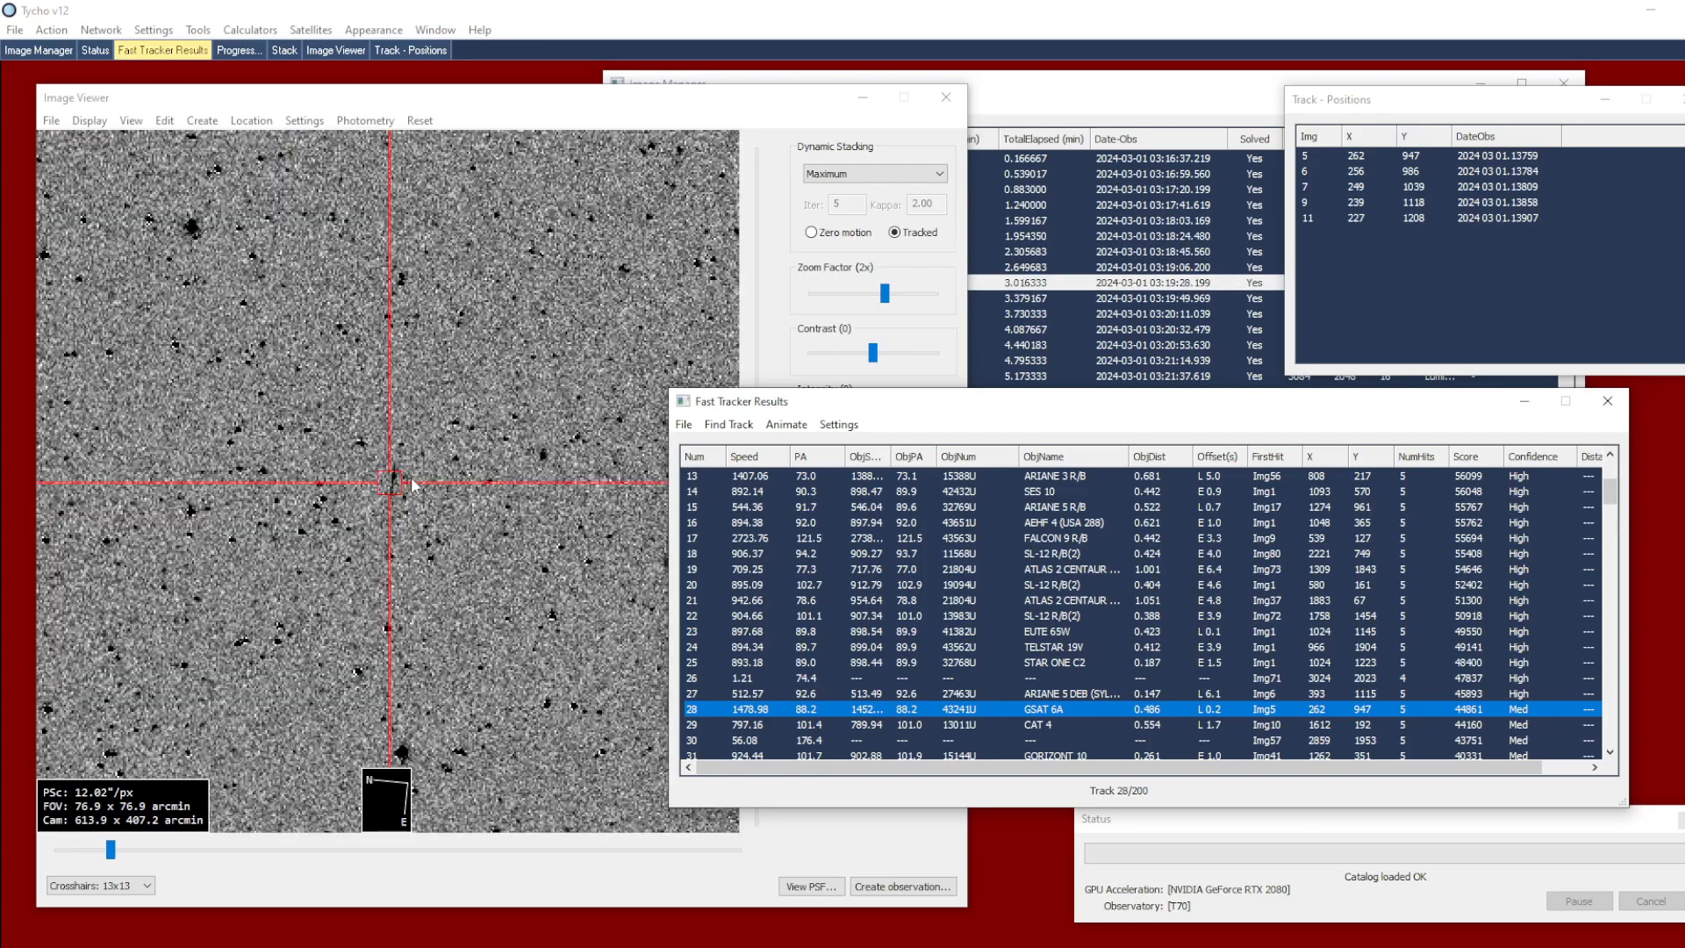
scroll(408, 492, "up", 1)
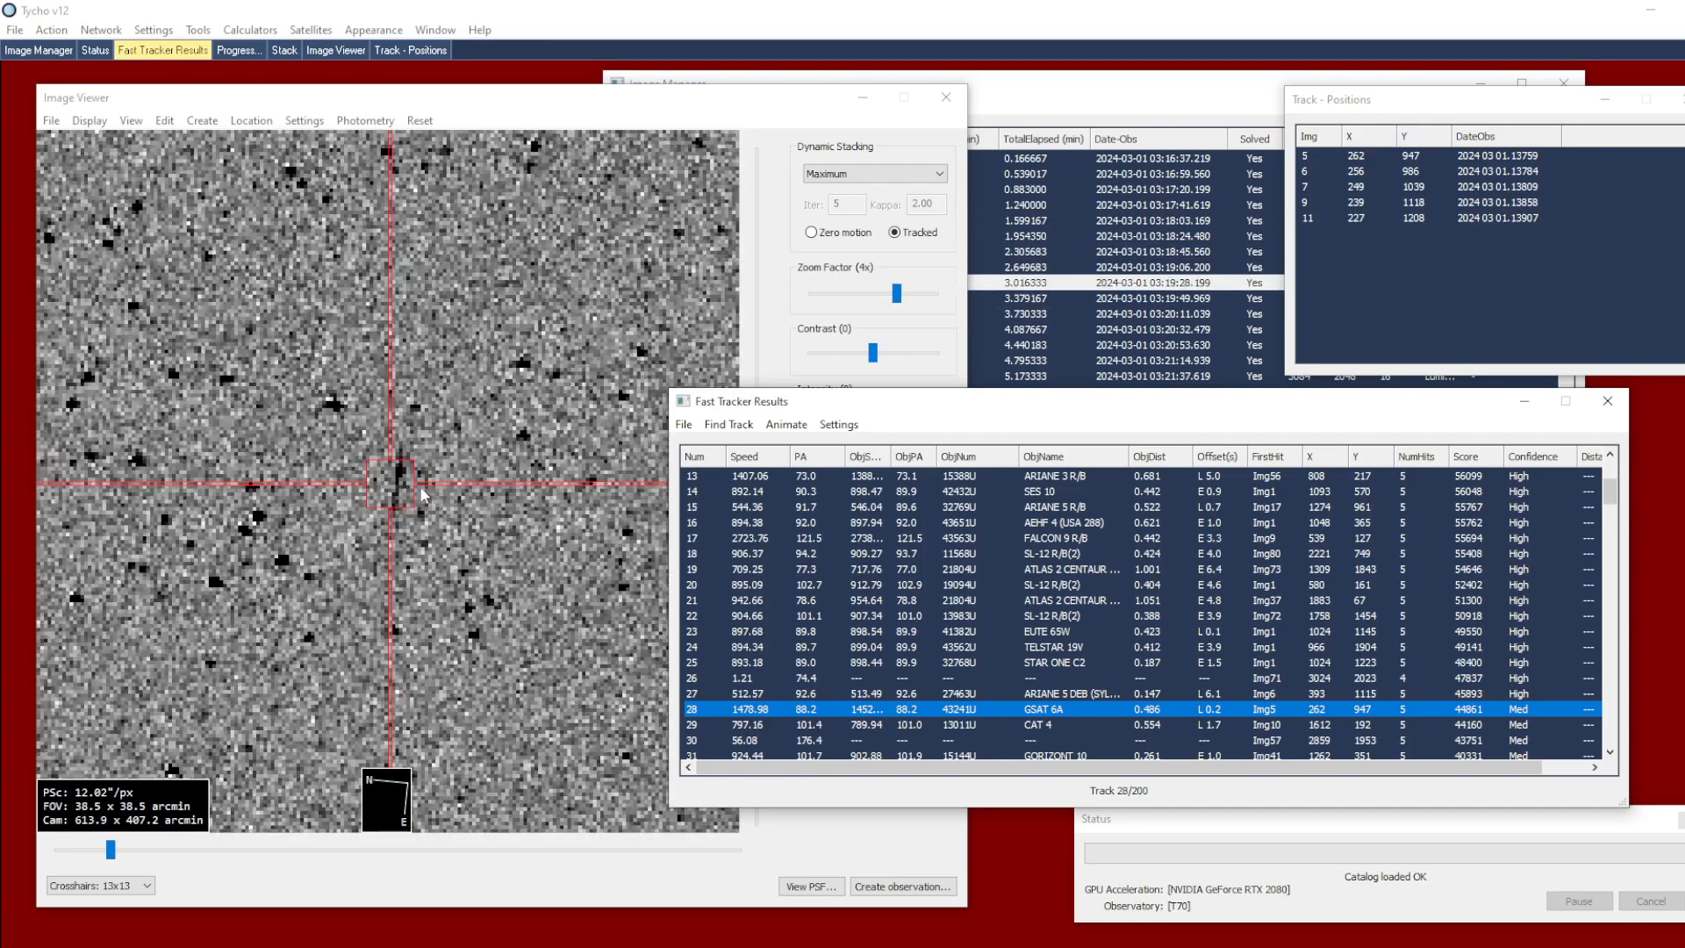
scroll(425, 490, "down", 1)
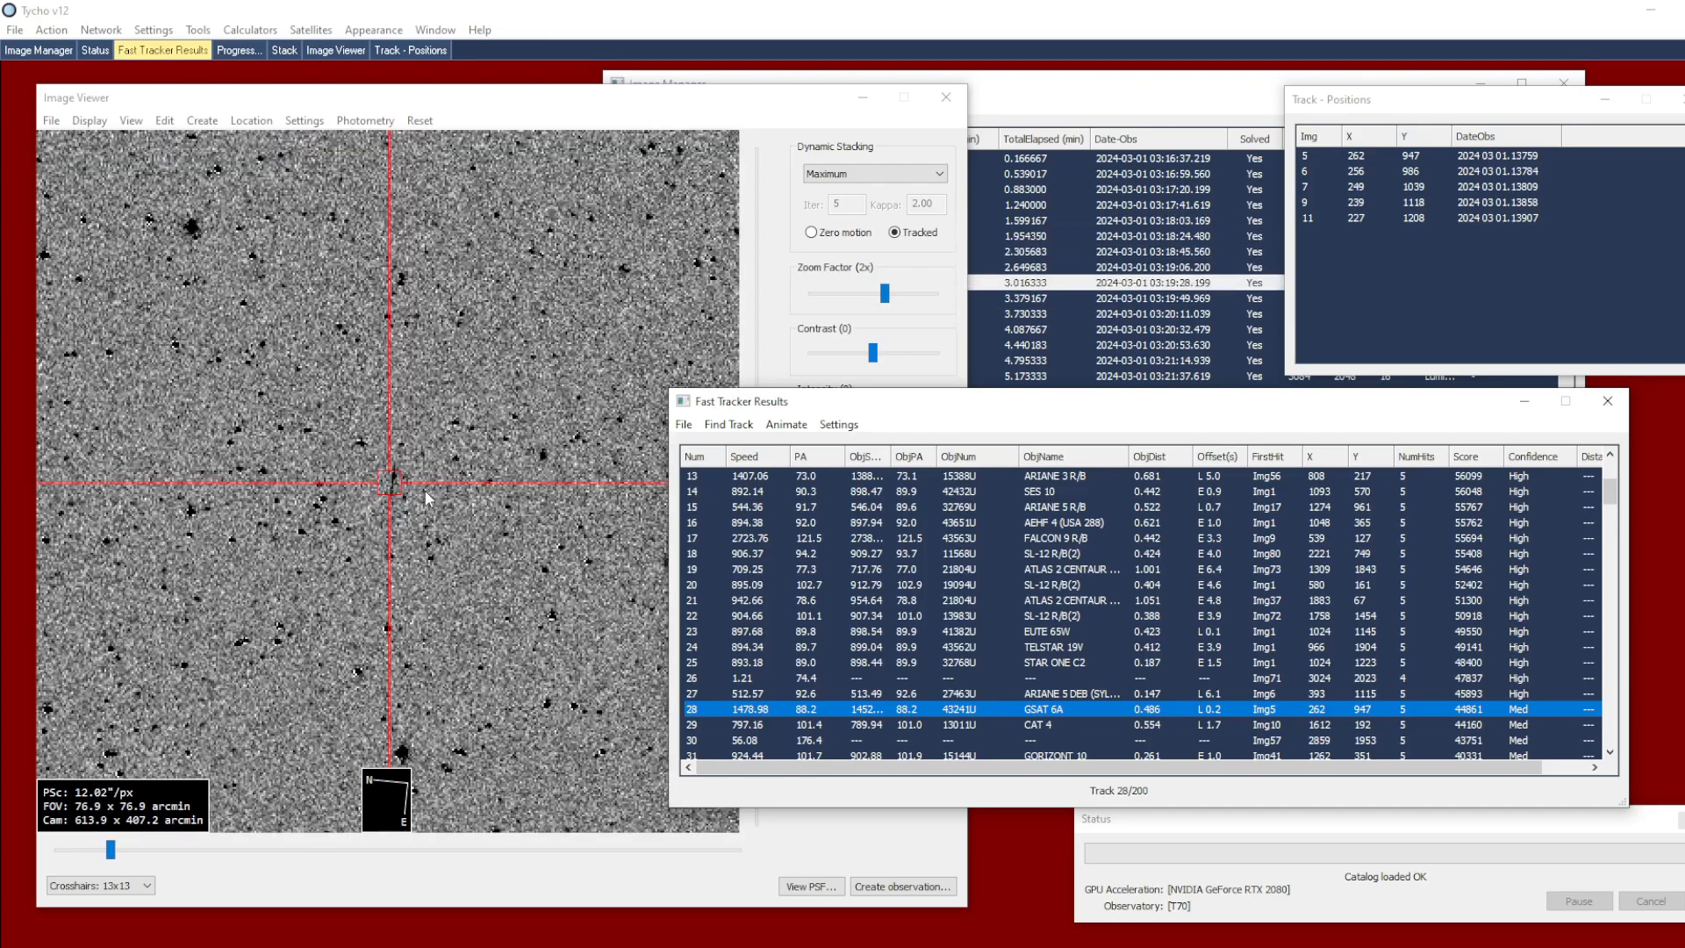